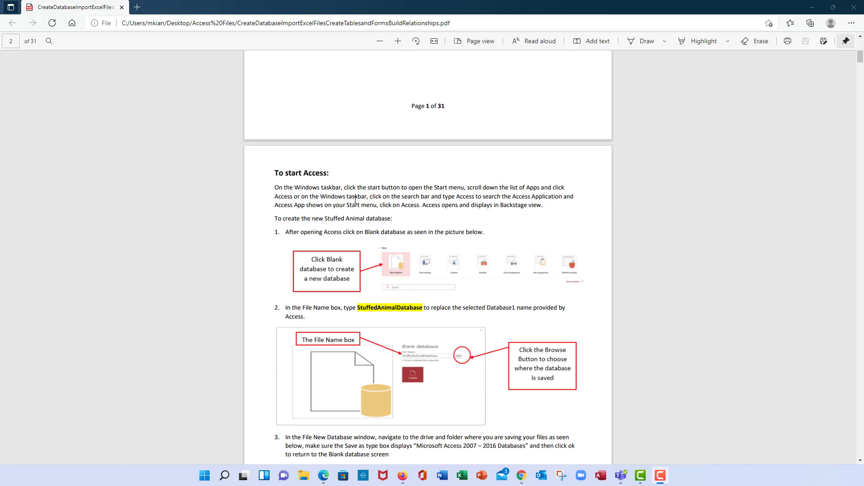
- Read through the database creation instructions in the PDF up to the last page and close the document
scroll(355, 200, down, 5)
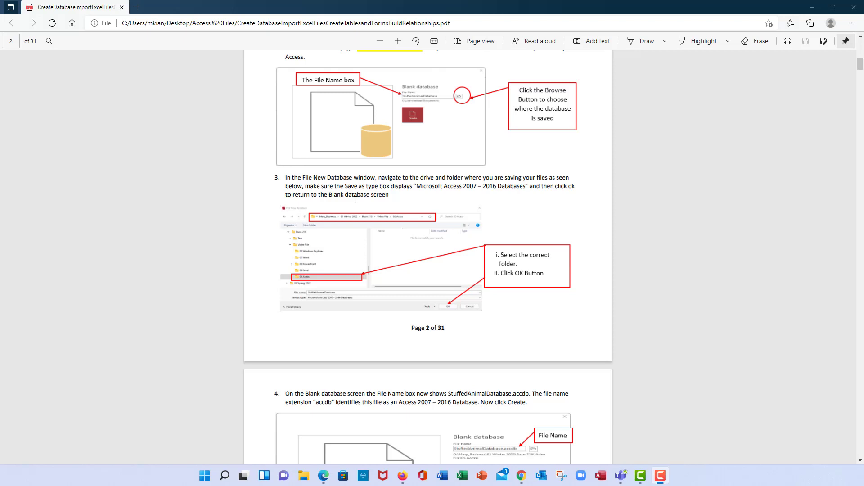
scroll(355, 200, down, 1)
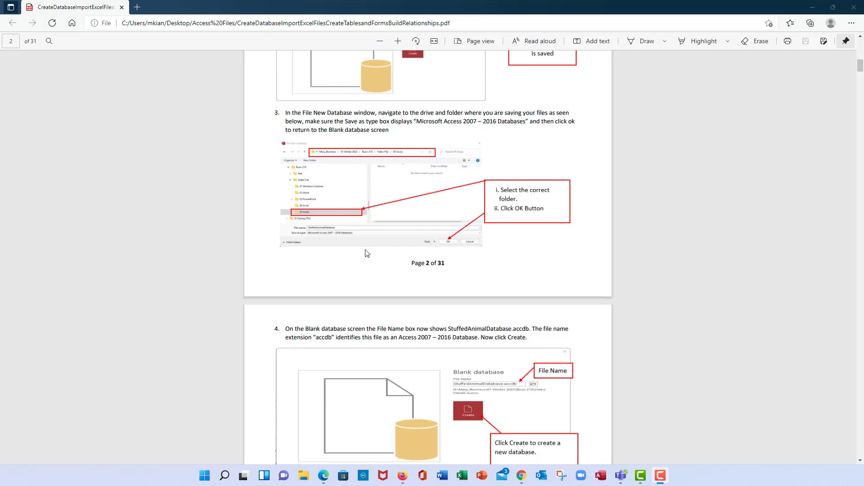
key(ctrl+End)
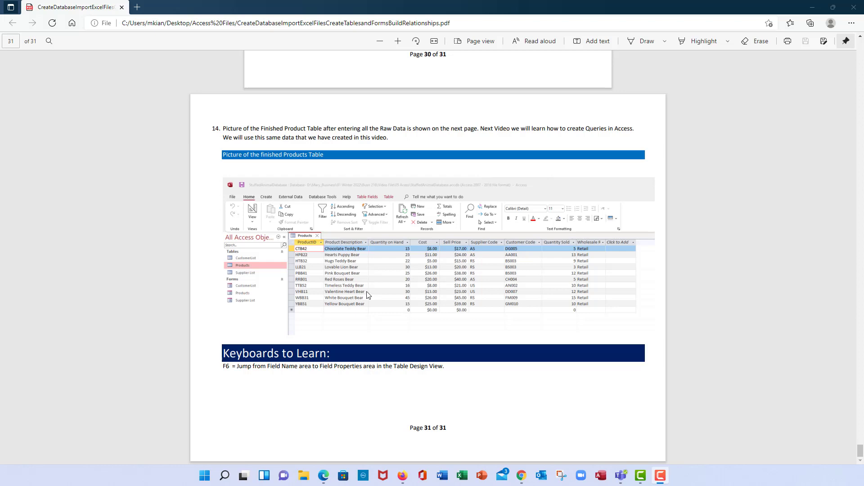
key(alt+F4)
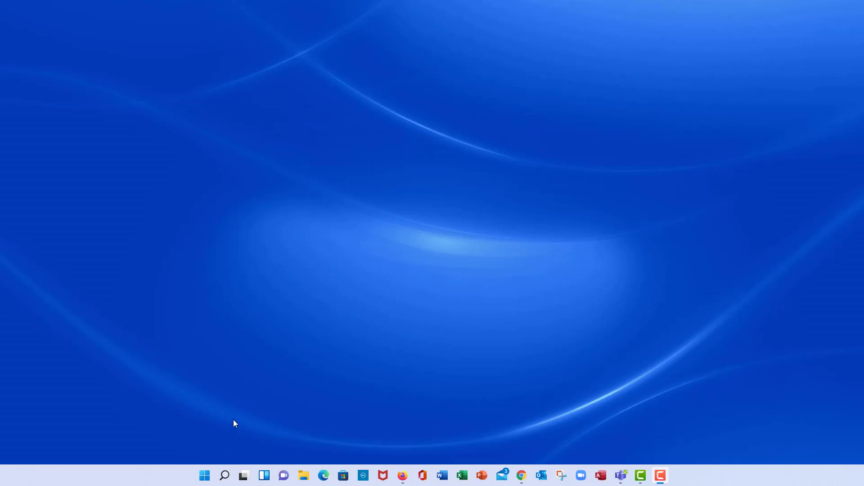
- Look up Access in the list of all installed apps and check its taskbar pinning option
click(205, 478)
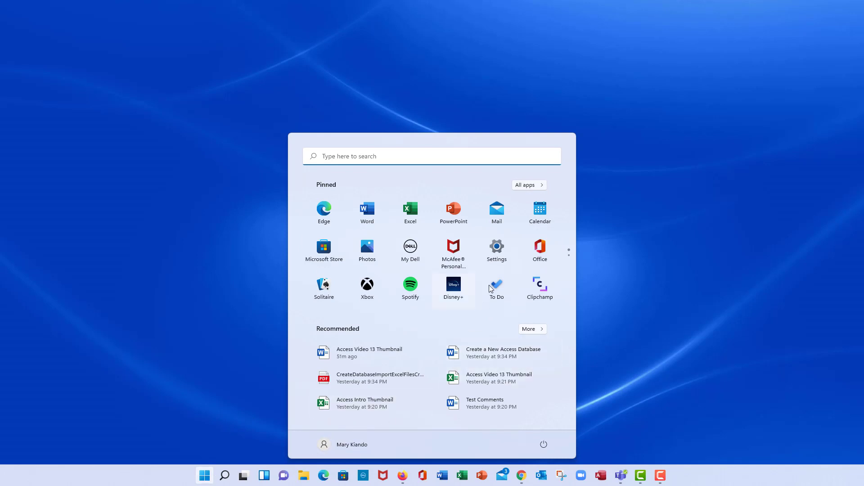
click(529, 185)
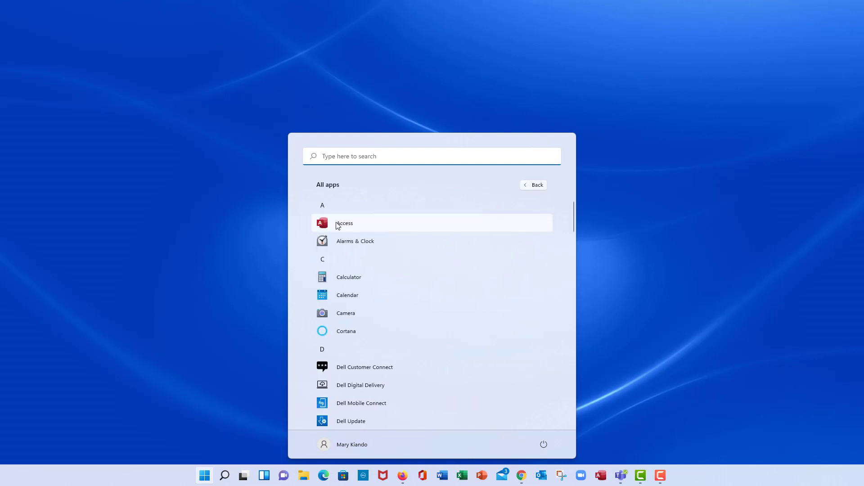
right_click(363, 230)
mouse_move(378, 249)
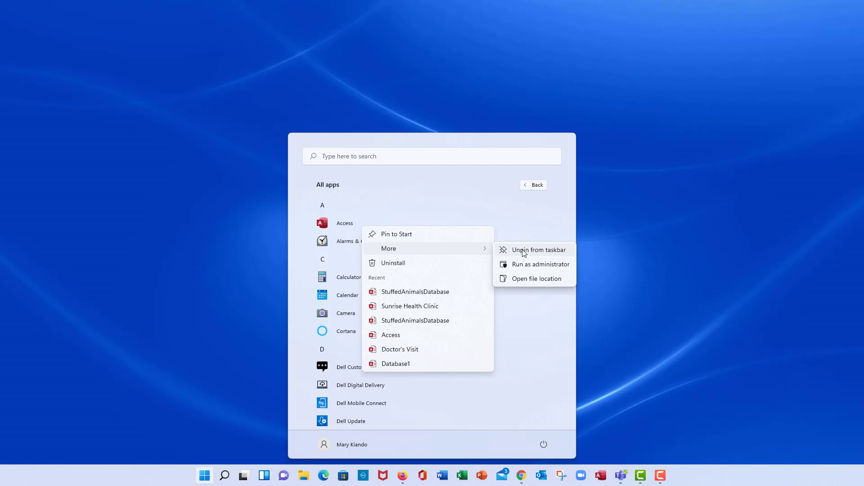
key(Escape)
key(Escape)
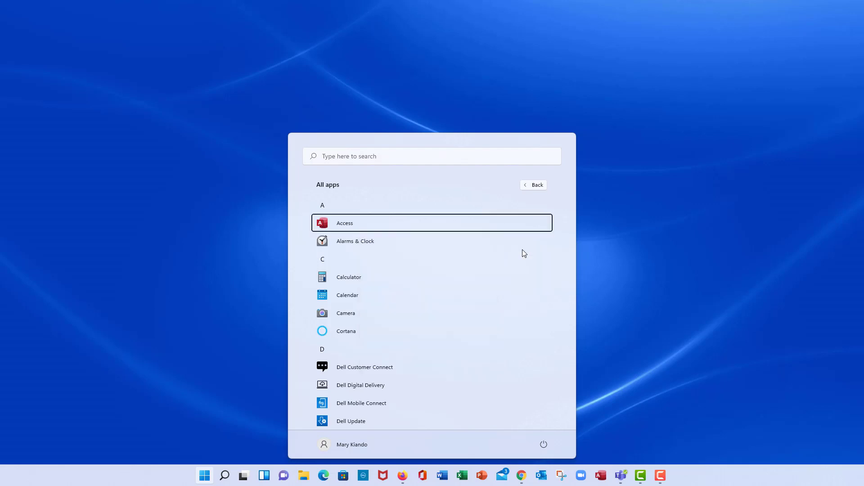
key(Escape)
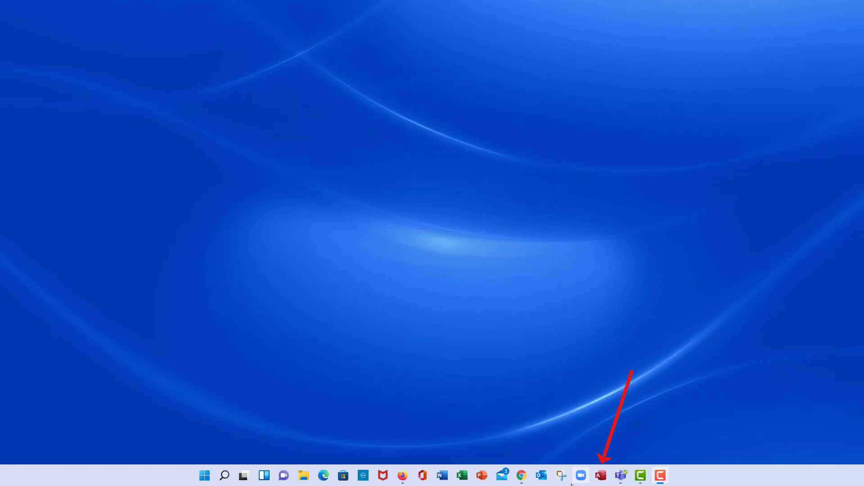
- Launch Access and start a blank database with the file name StuffedAnimalDatabase
click(601, 476)
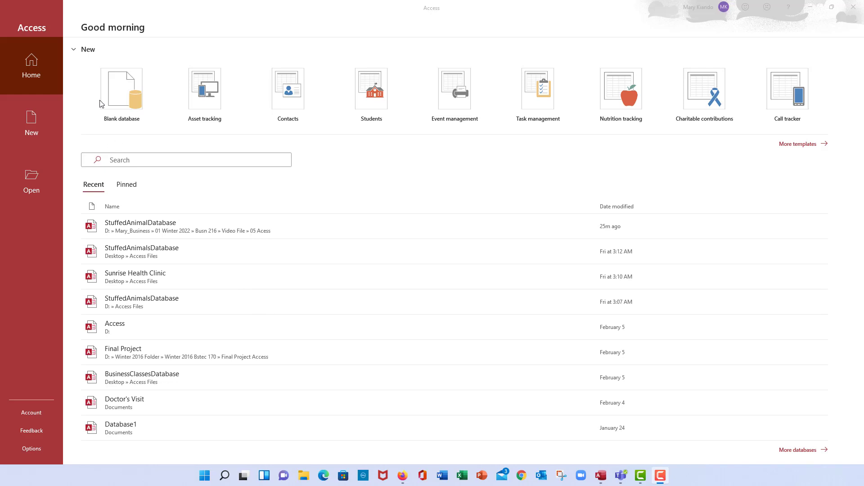
click(125, 96)
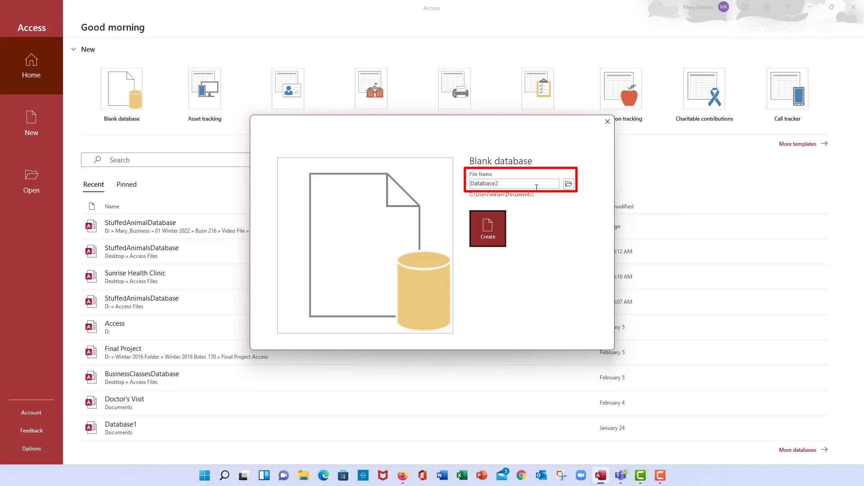
double_click(506, 183)
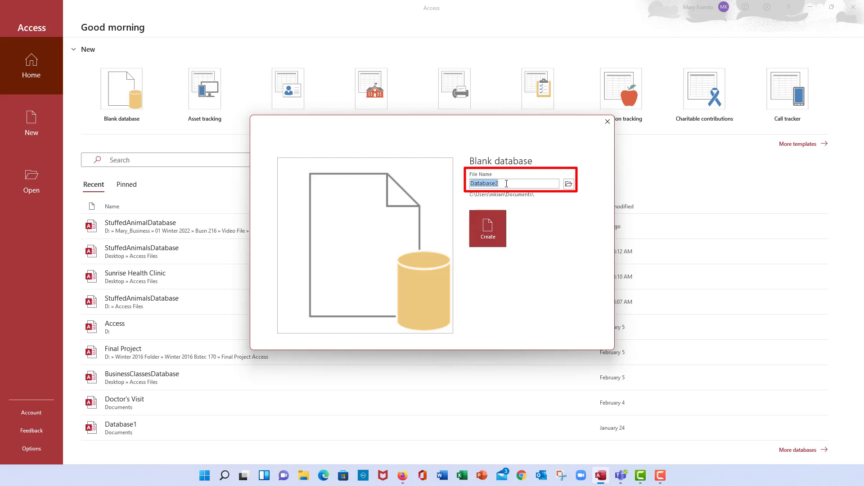
text(StuffedA)
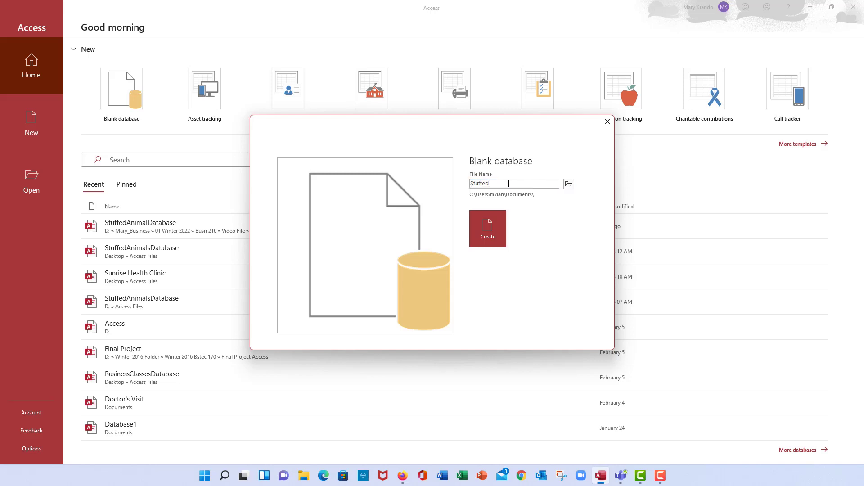
text(nimalDatabase)
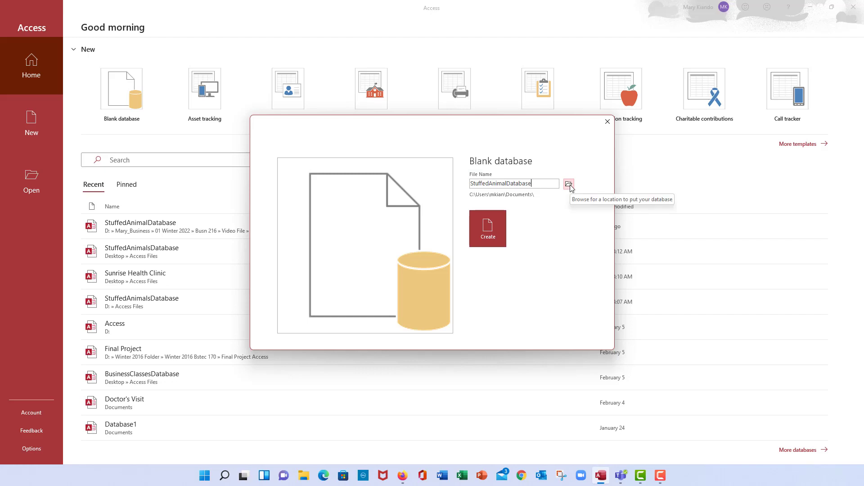
- Set the save location to the 01 Winter 2022\Busn 216\Video File\05 Acess folder on drive D: and create the database
click(569, 185)
drag(187, 139, 187, 144)
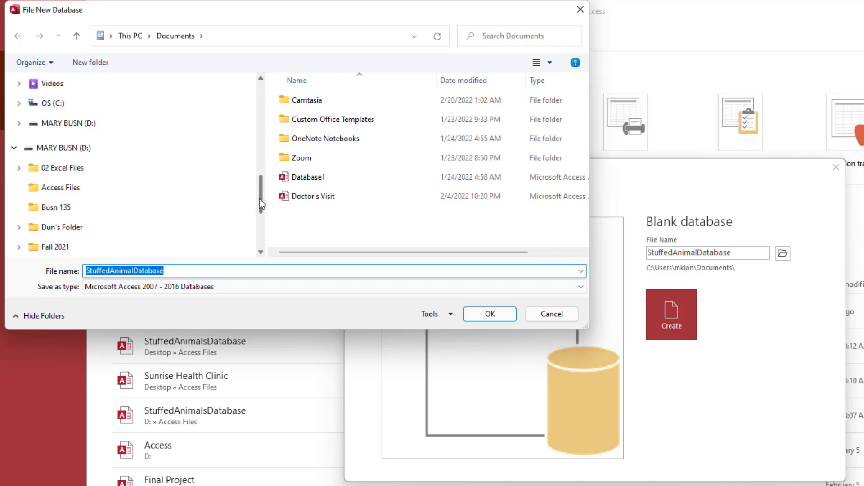
click(58, 153)
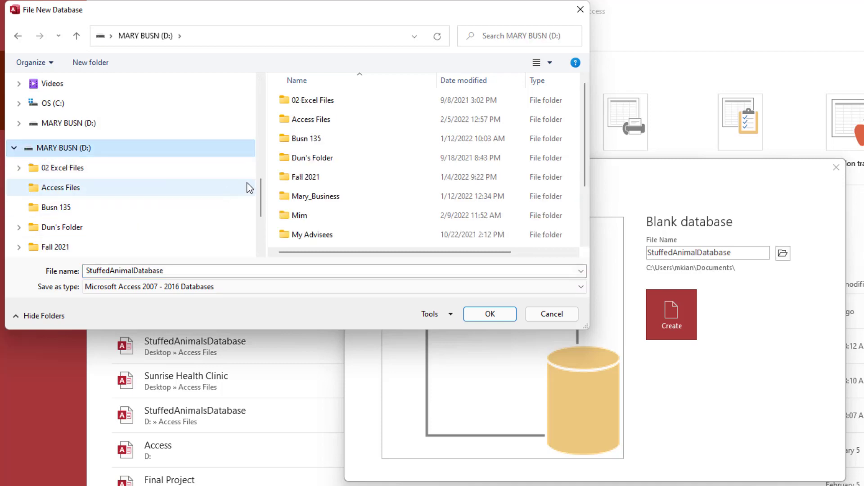
drag(263, 188, 264, 205)
click(18, 183)
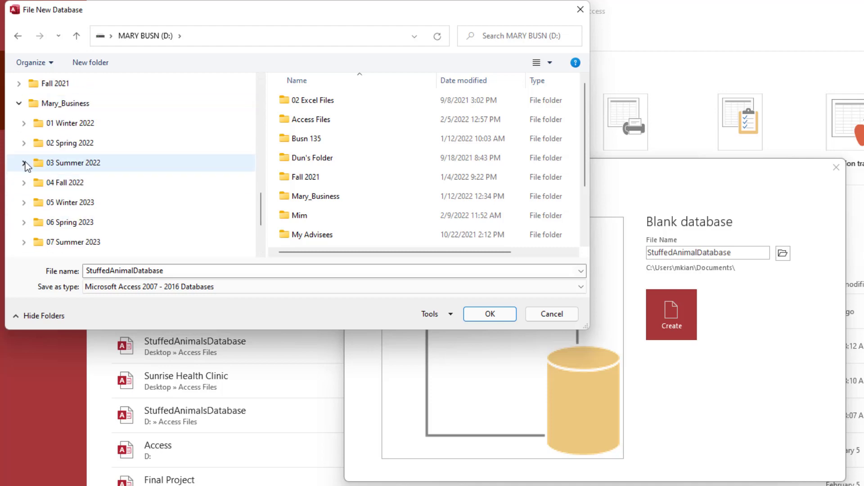
click(23, 123)
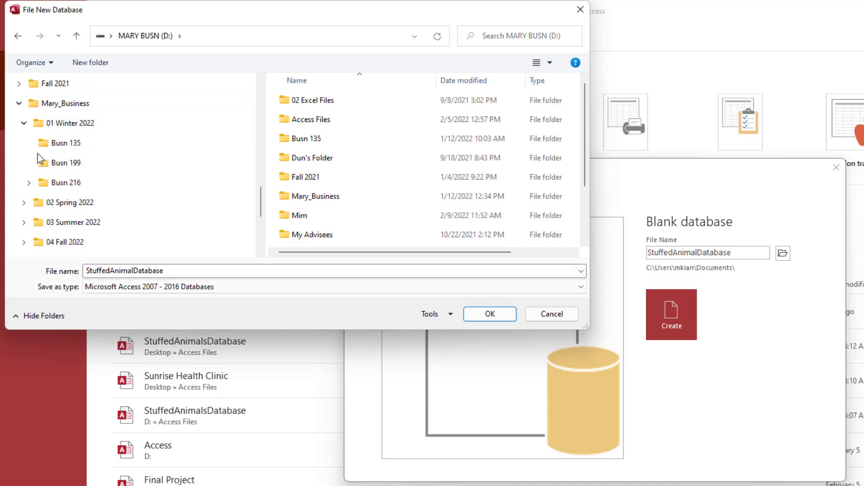
click(29, 183)
click(34, 223)
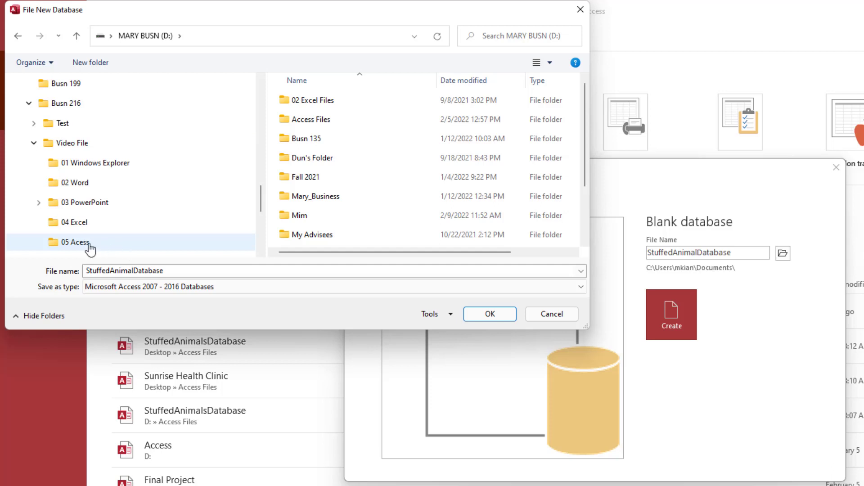
click(91, 246)
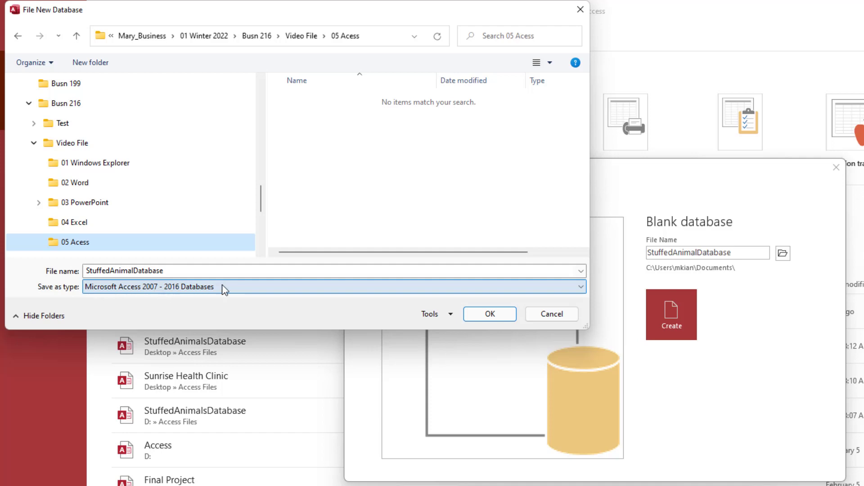
click(490, 315)
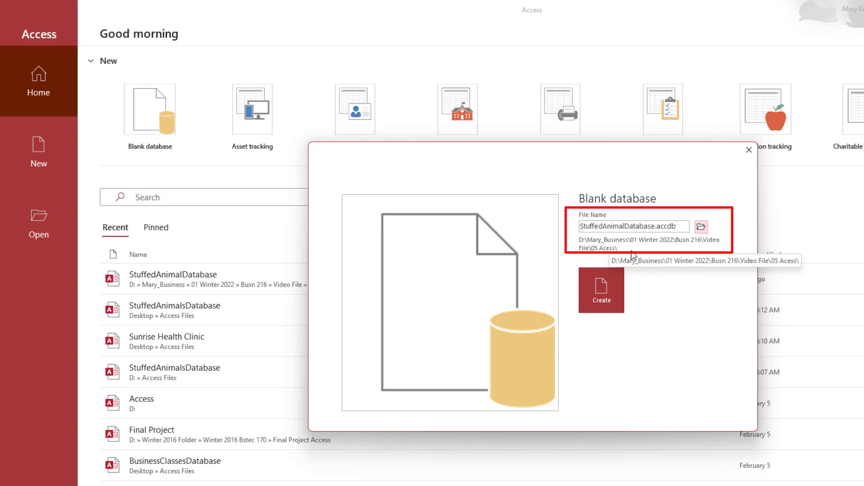
click(602, 299)
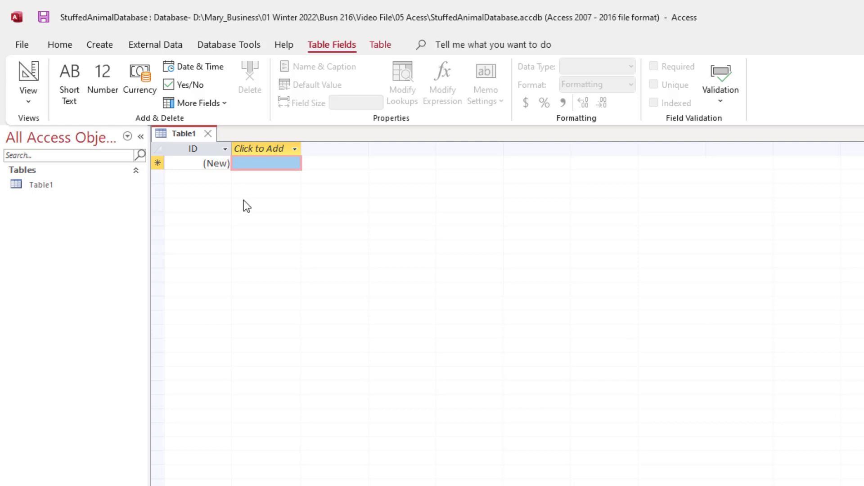
- Save the new empty table under the name Products and close it
key(ctrl+s)
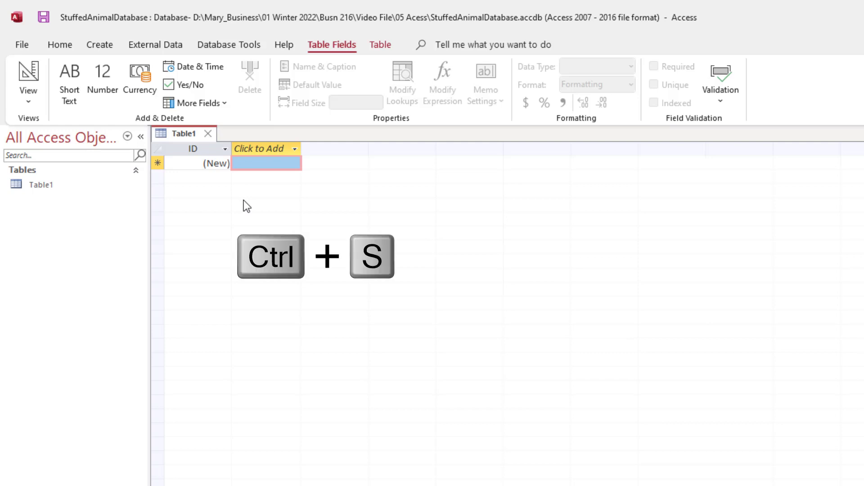
text(Products)
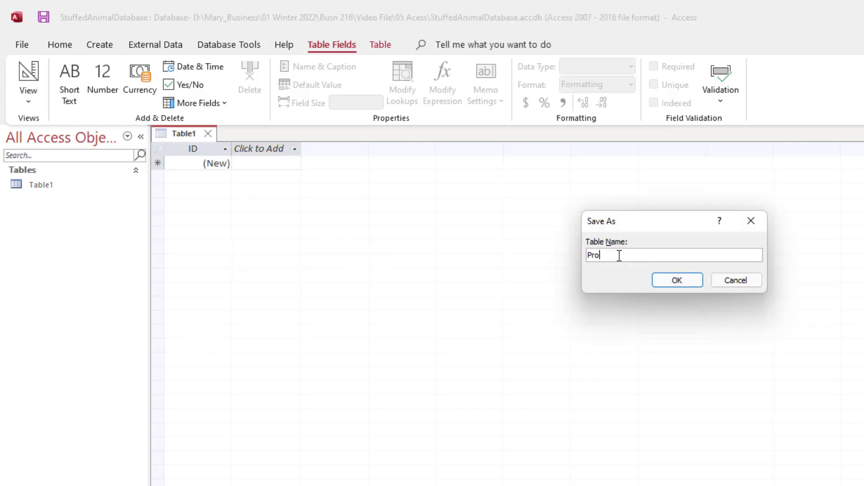
click(690, 282)
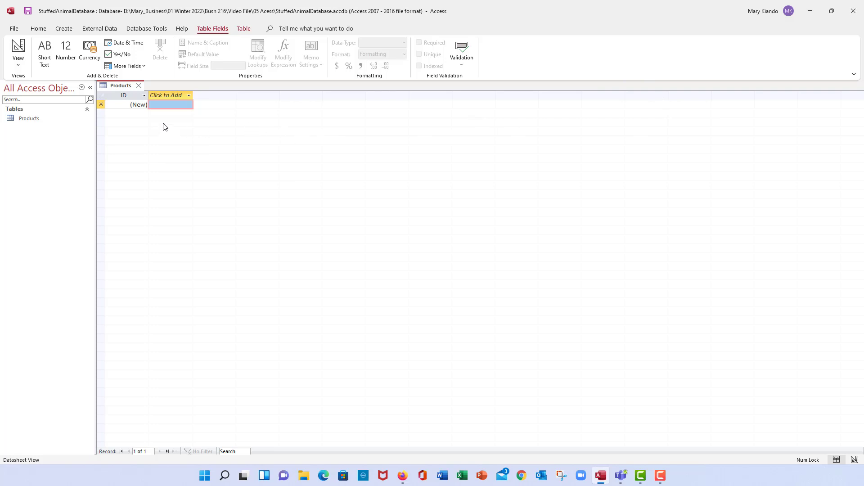
click(140, 87)
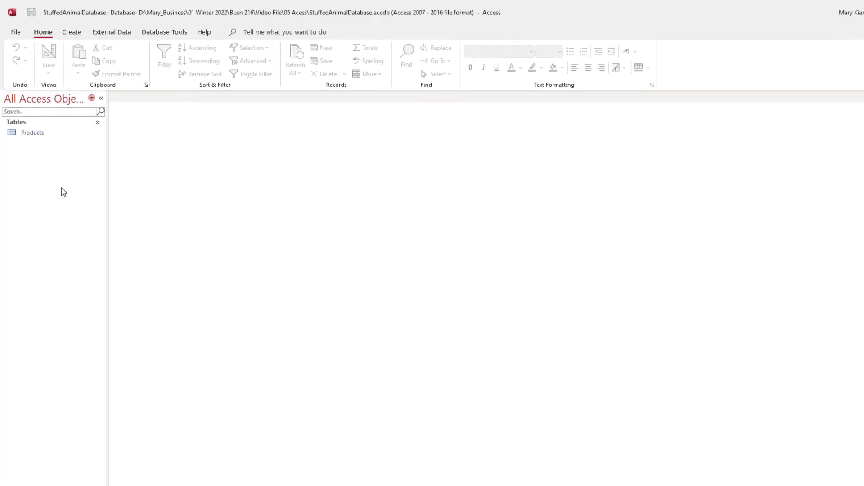
- Start an Excel spreadsheet import and choose SupplierStoreList from the Busn 216\Video File\05 Acess folder on drive D: as the source file
click(121, 36)
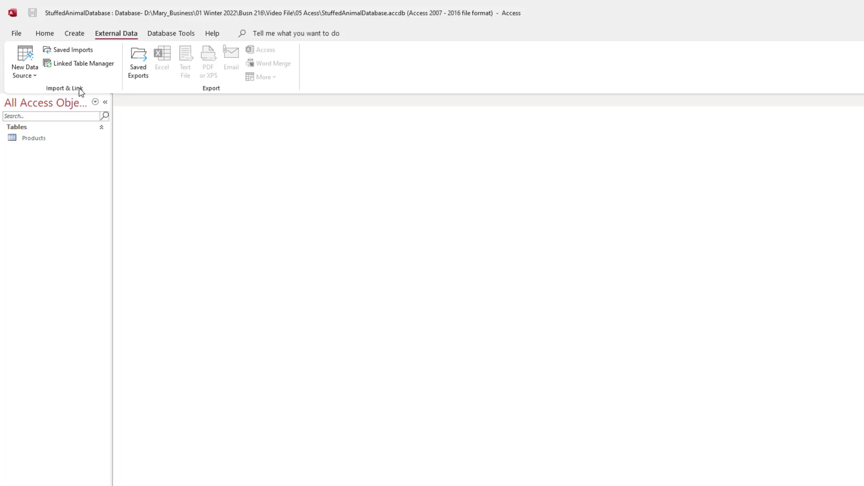
click(35, 77)
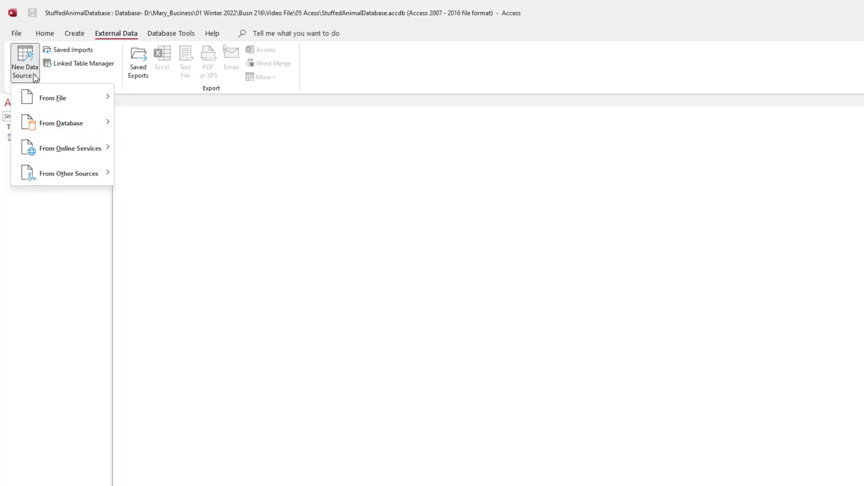
mouse_move(36, 99)
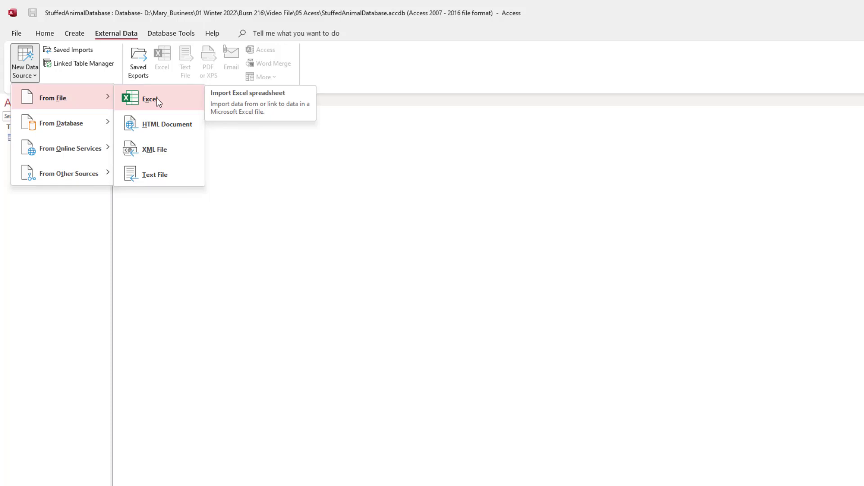
click(157, 98)
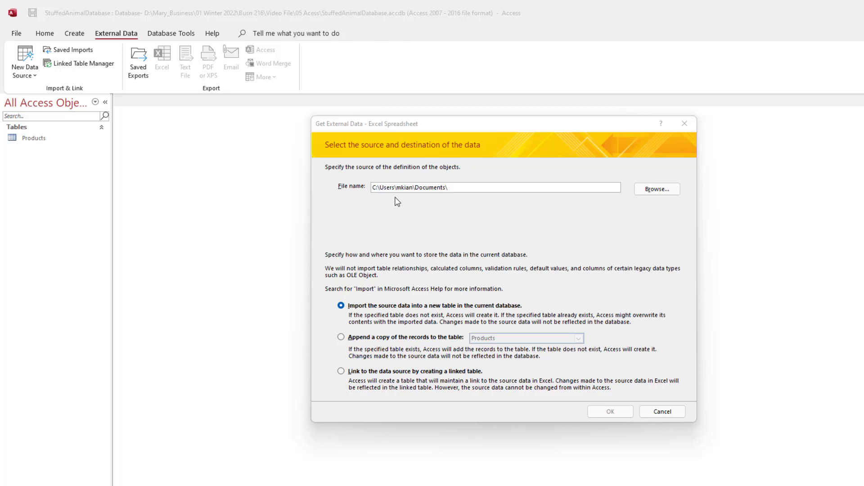
click(657, 189)
click(442, 359)
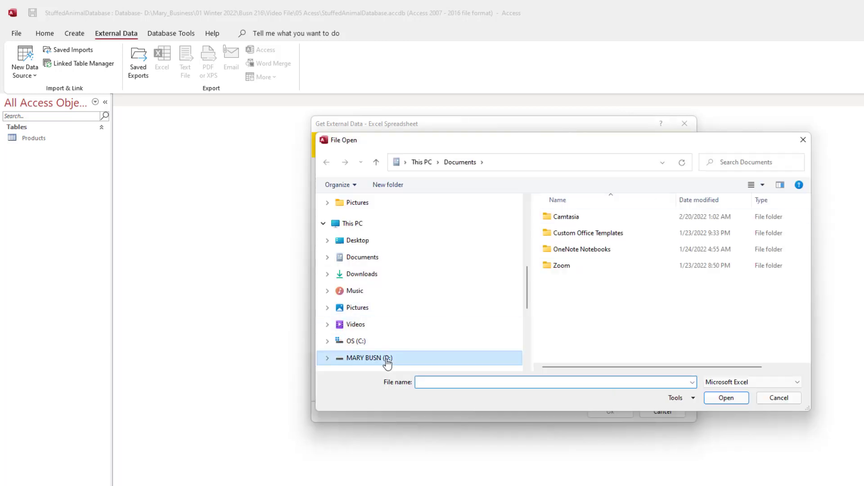
drag(527, 289, 526, 324)
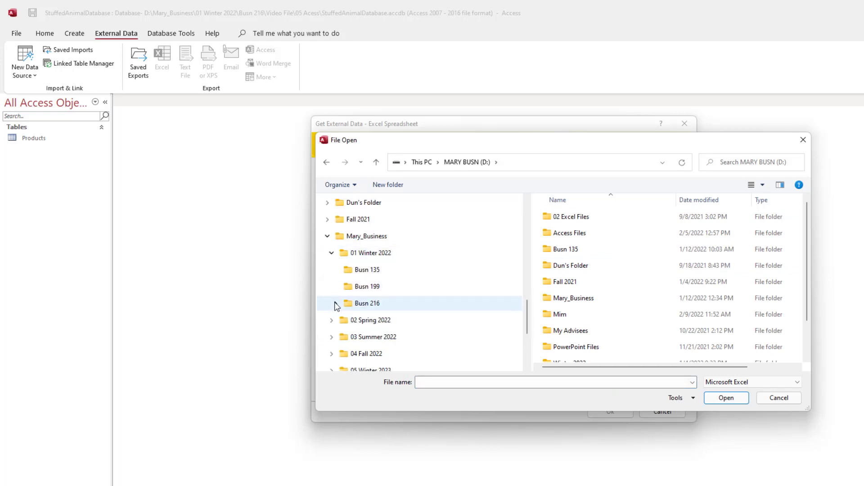
click(336, 303)
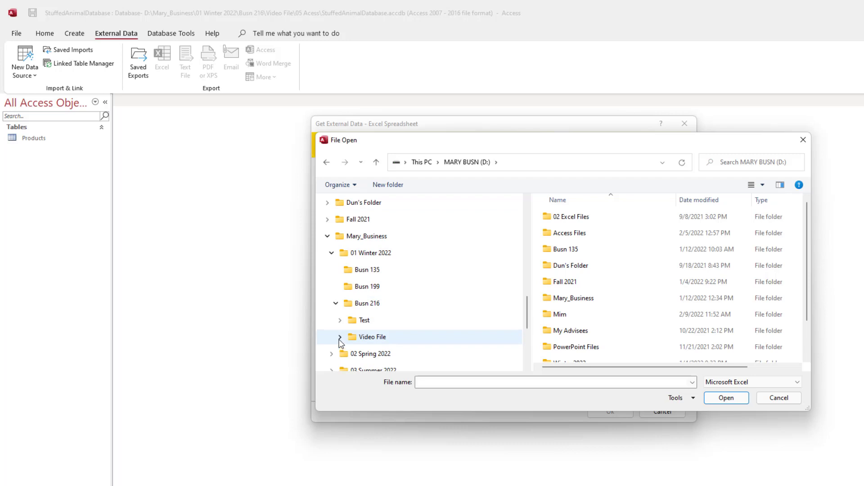
click(340, 337)
click(396, 359)
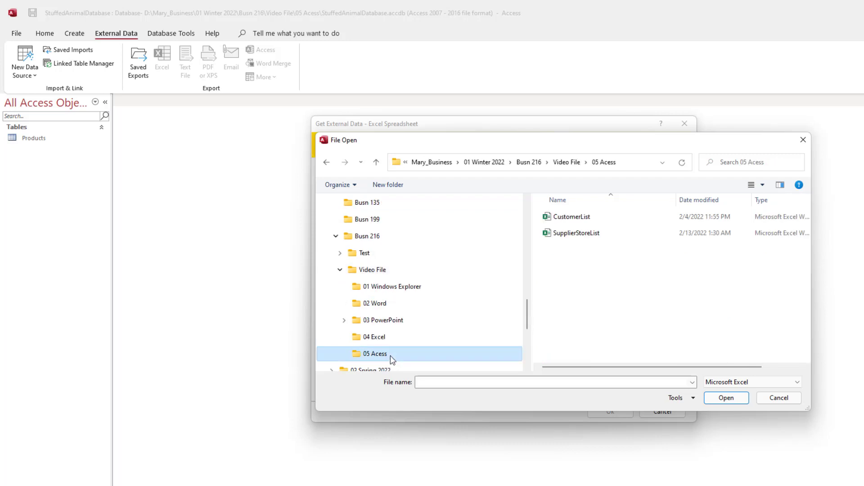
double_click(596, 234)
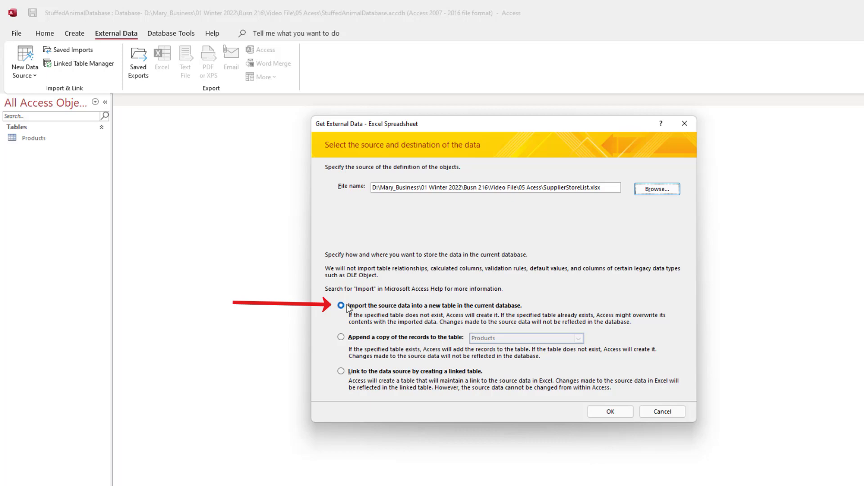
- Import the supplier data into a new table with first-row column headings and index Supplier Store Code as Yes (No Duplicates)
click(610, 412)
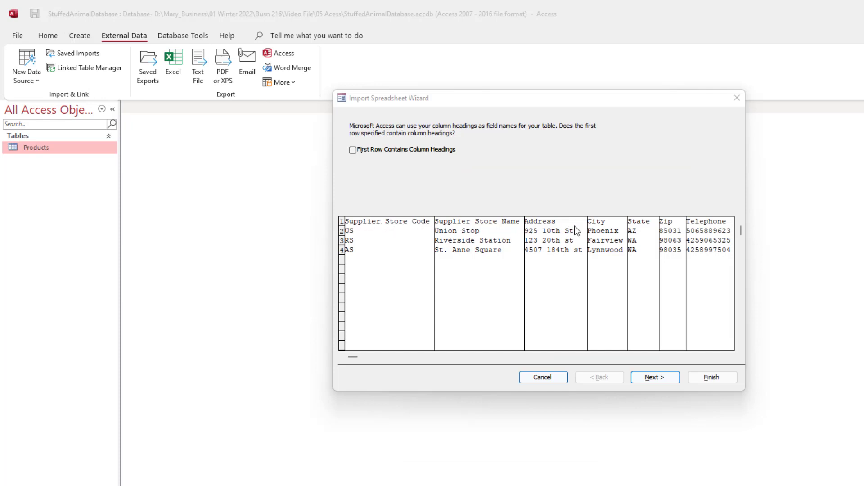
click(353, 150)
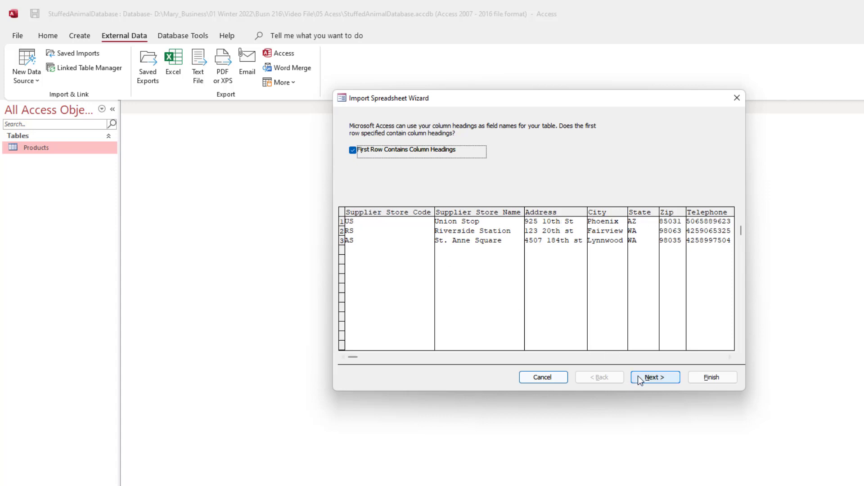
click(661, 378)
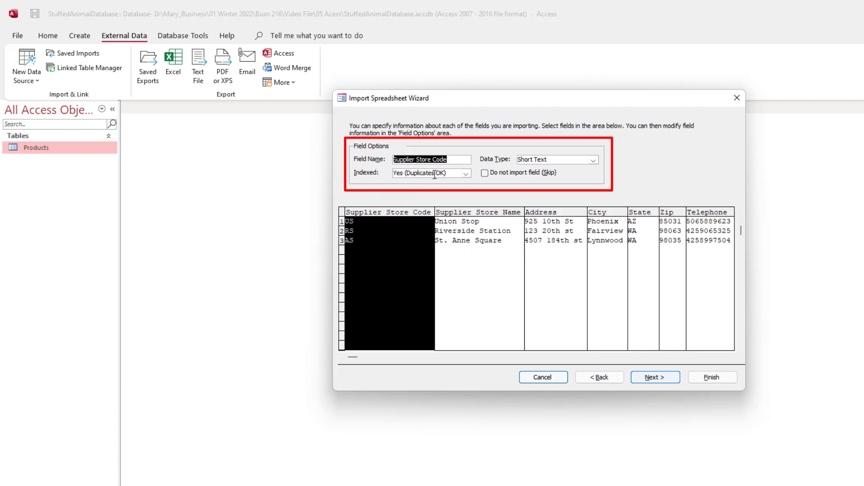
click(466, 175)
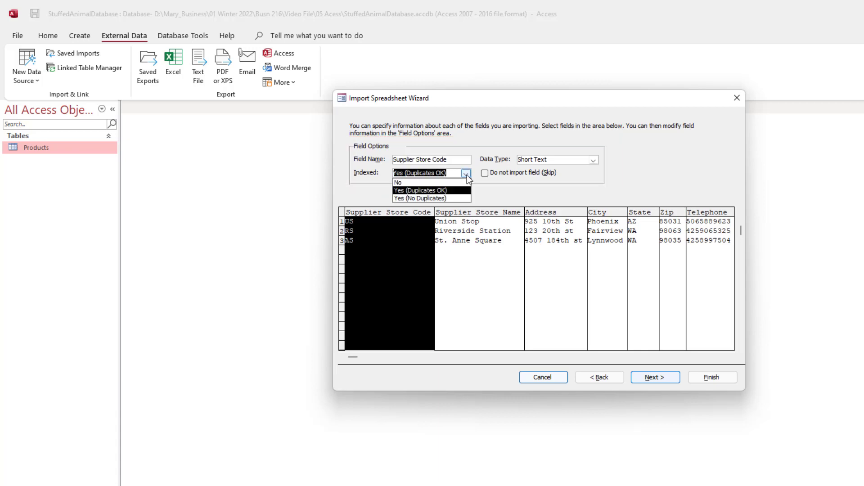
click(412, 198)
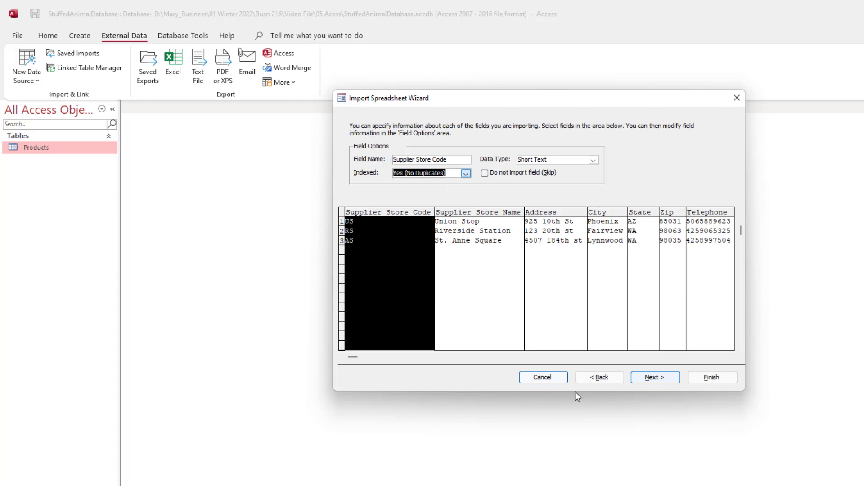
click(654, 378)
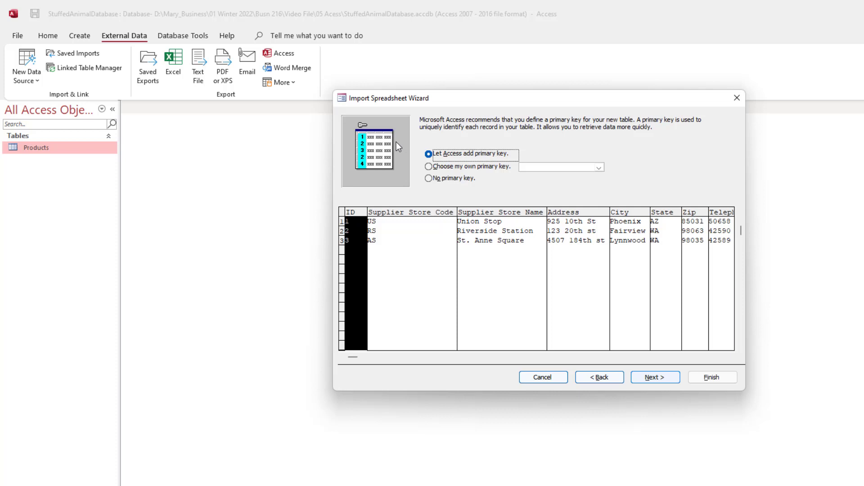
- Choose Supplier Store Code as the primary key and finish importing to the Supplier List table without saving the import steps
click(428, 167)
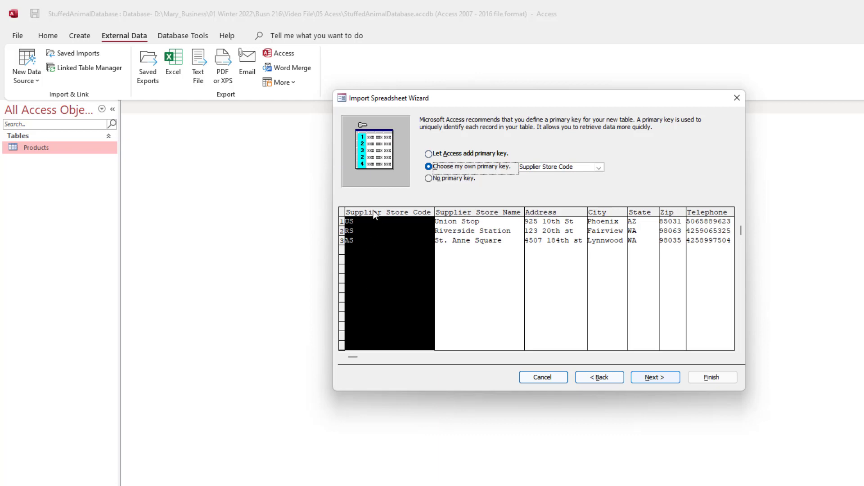
click(656, 377)
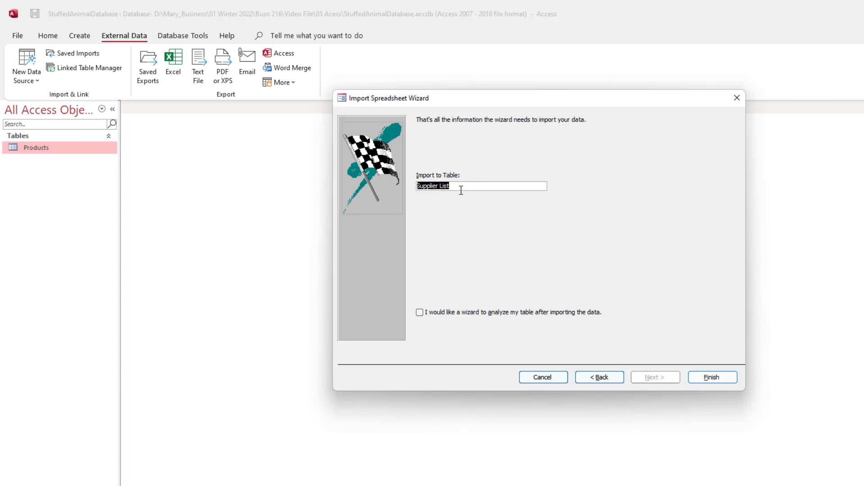
click(716, 380)
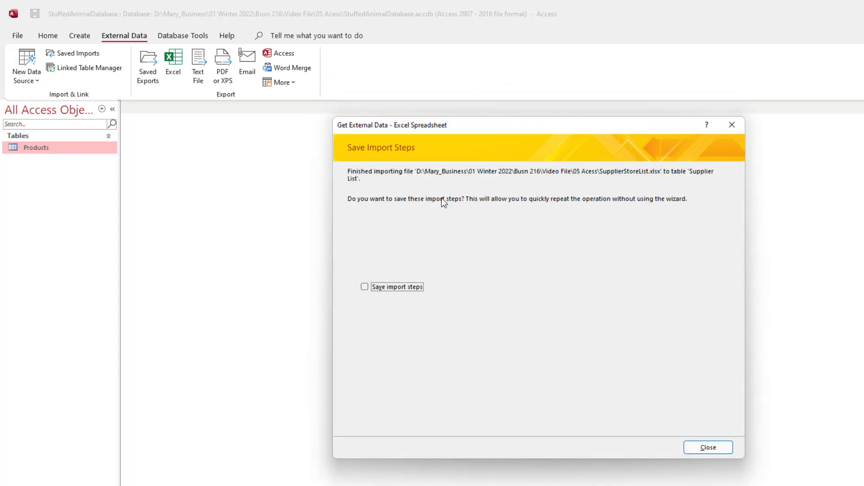
click(716, 448)
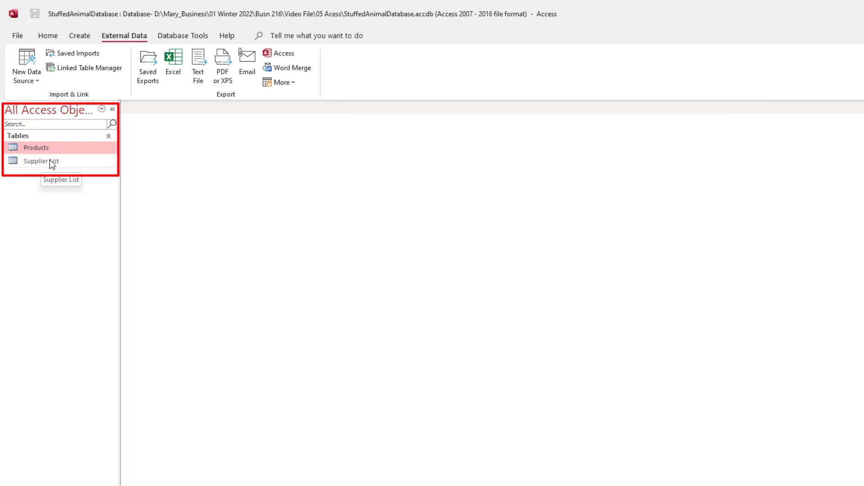
- Start another Excel spreadsheet import and choose CustomerList from the 05 Acess folder as the source file
click(50, 161)
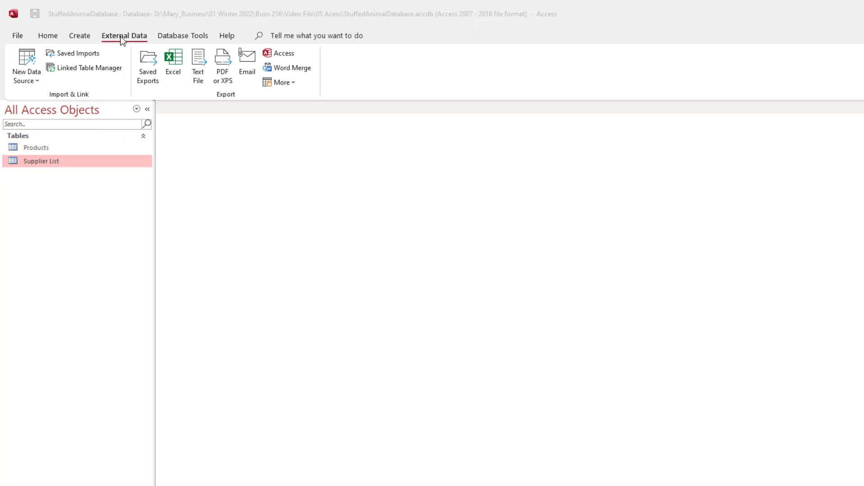
click(36, 81)
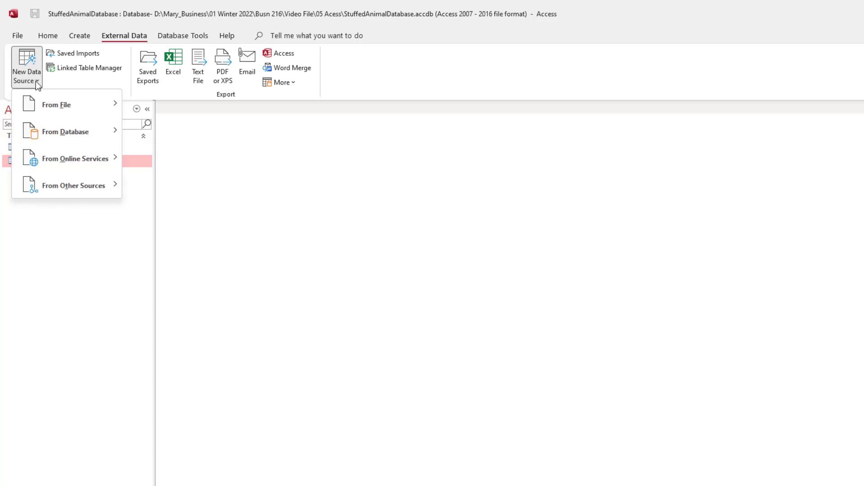
mouse_move(50, 104)
click(169, 107)
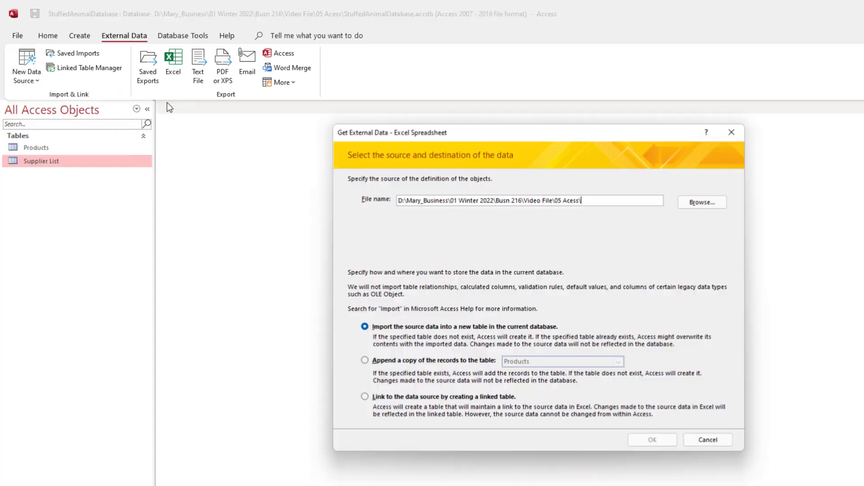
click(703, 201)
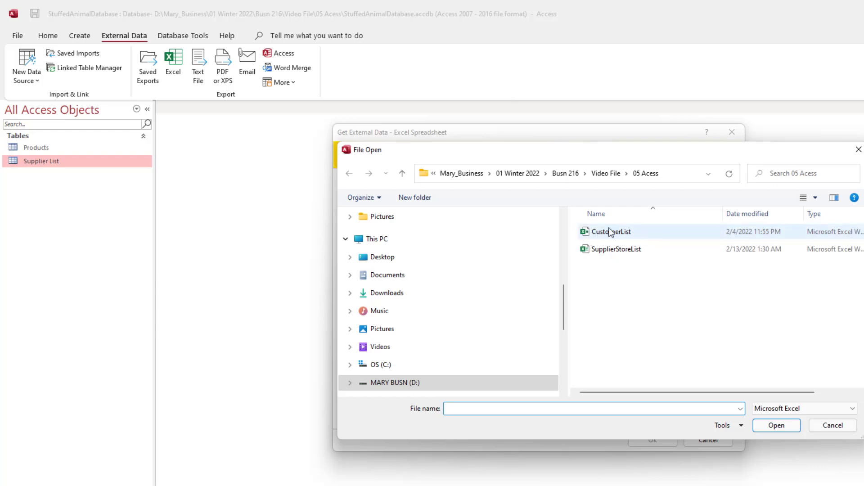
double_click(625, 232)
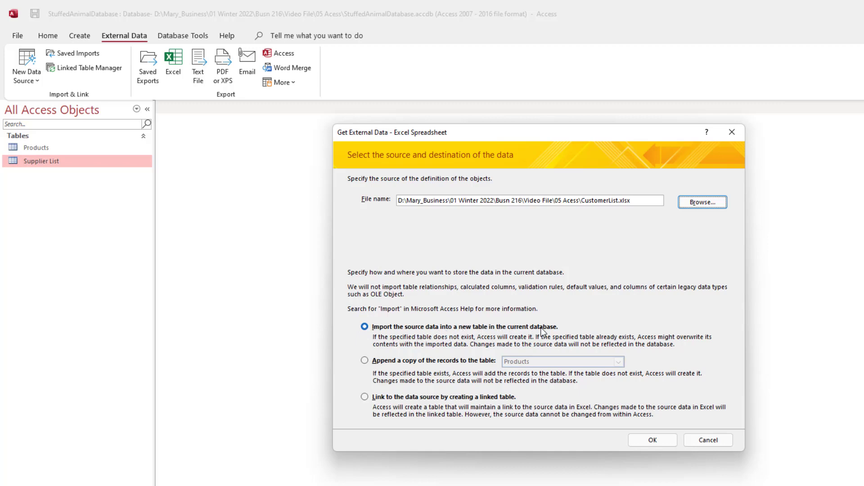
- Import the customer data into a new table with first-row column headings and index Customer Code as Yes (No Duplicates)
click(648, 439)
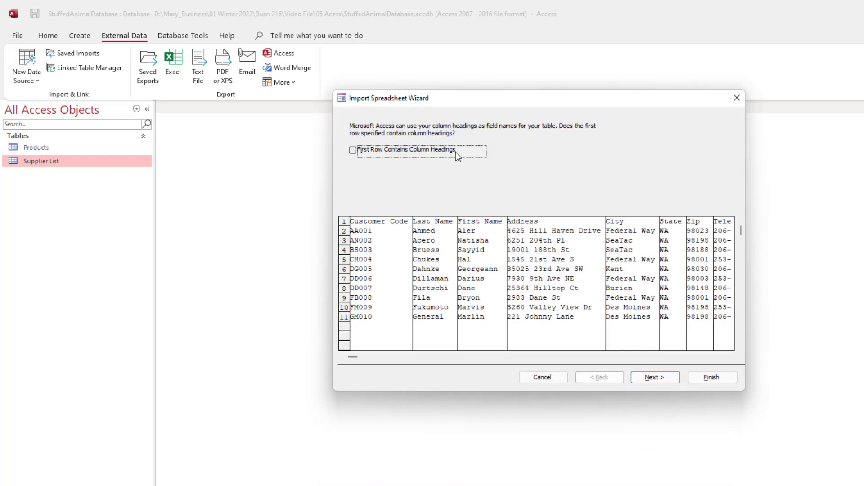
click(355, 152)
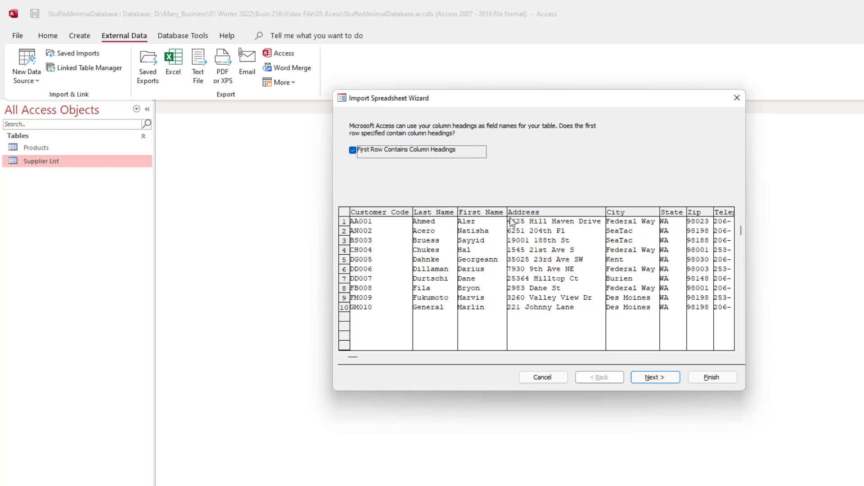
click(656, 376)
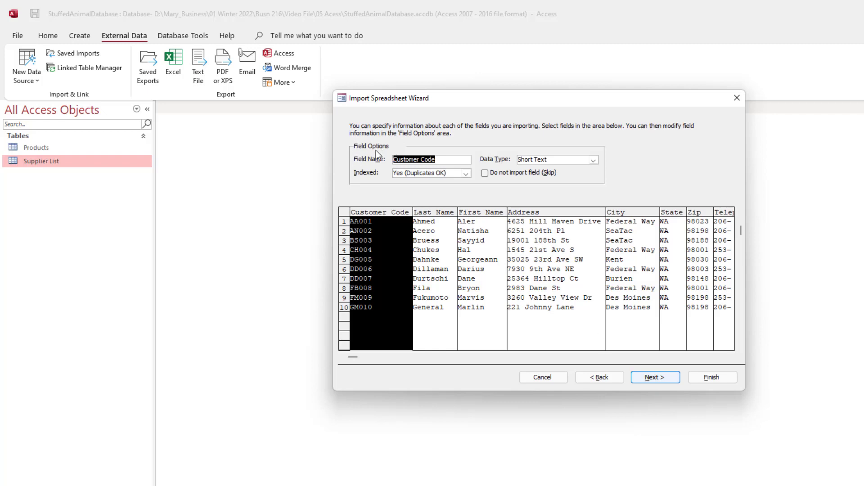
click(466, 174)
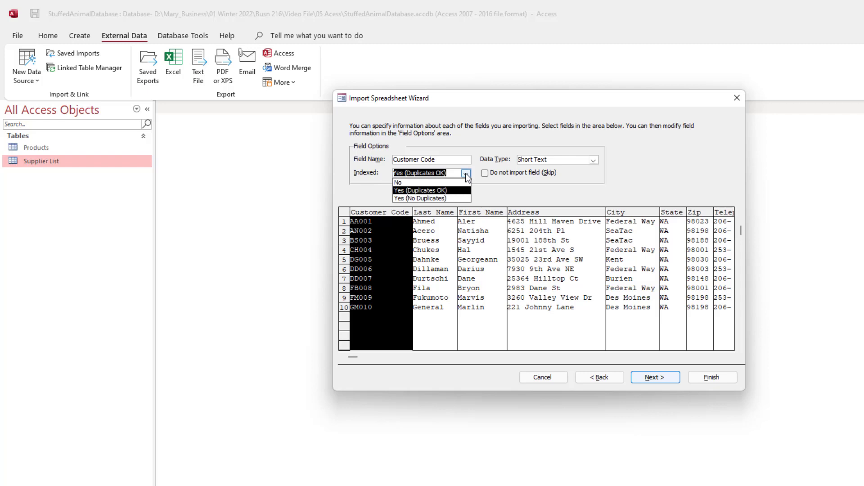
click(436, 198)
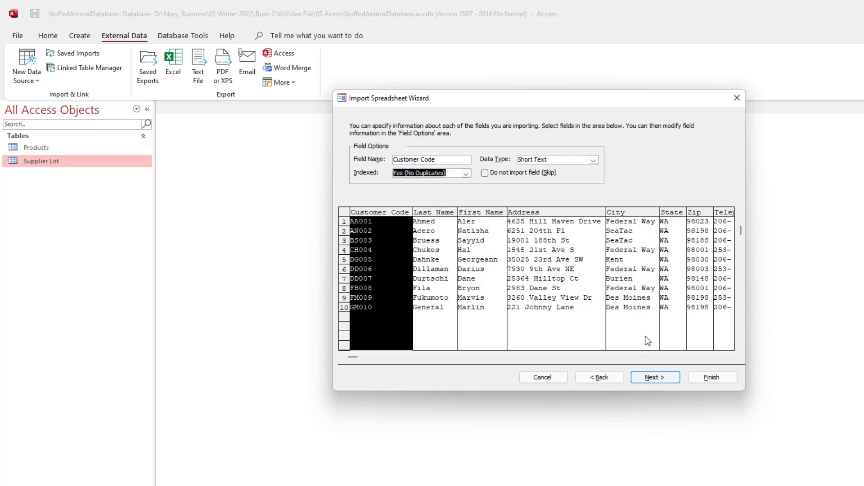
click(649, 379)
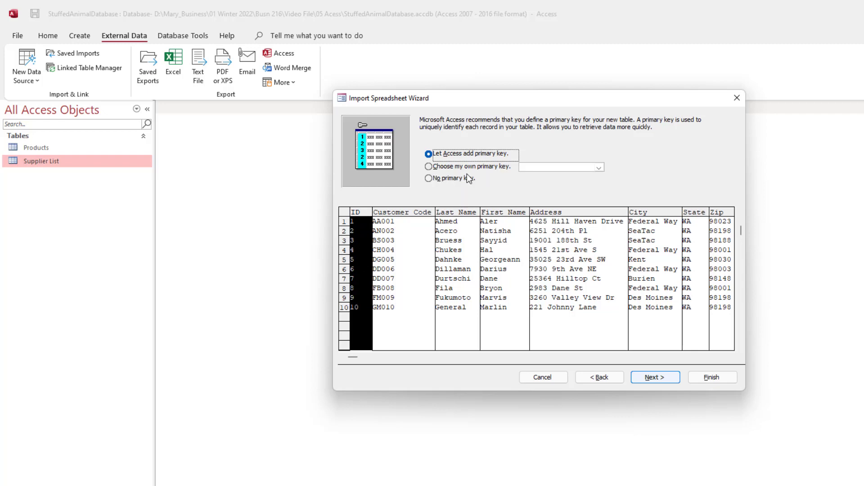
- Choose Customer Code as the primary key and finish importing to the CustomerList table without saving the import steps
click(429, 166)
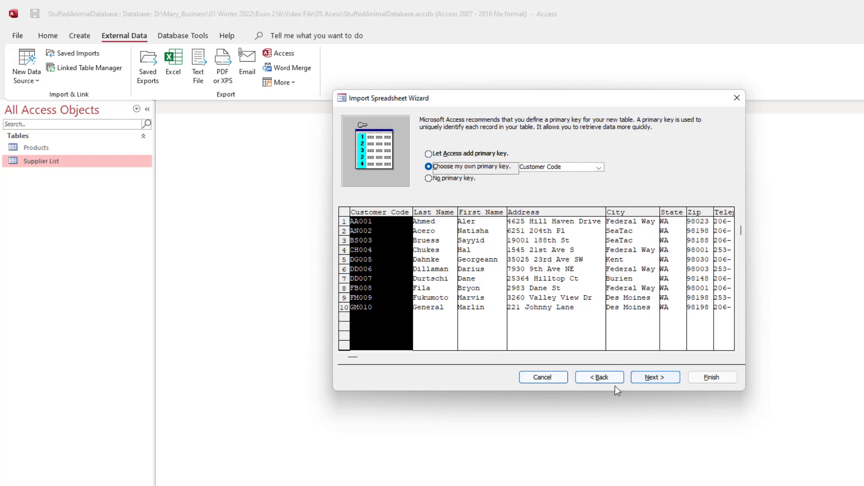
click(655, 378)
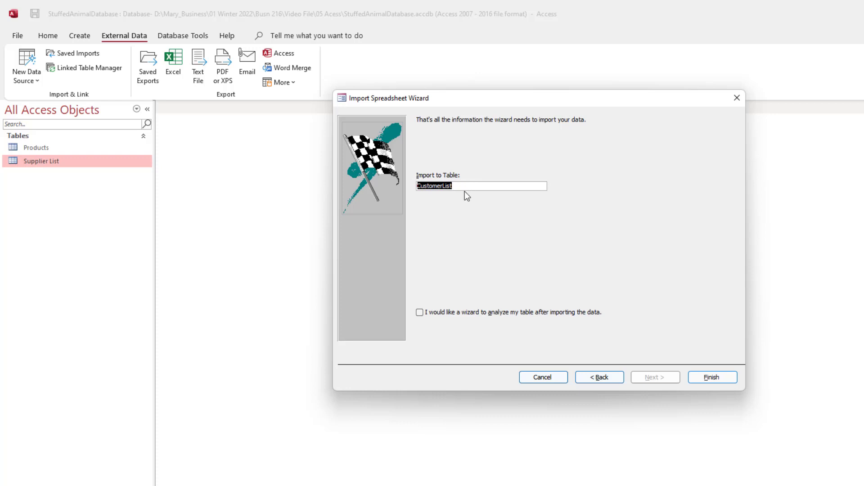
click(716, 379)
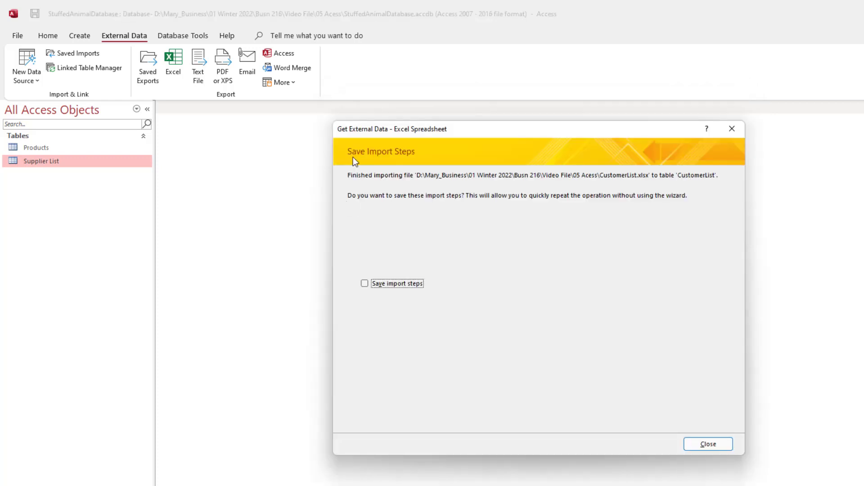
click(707, 444)
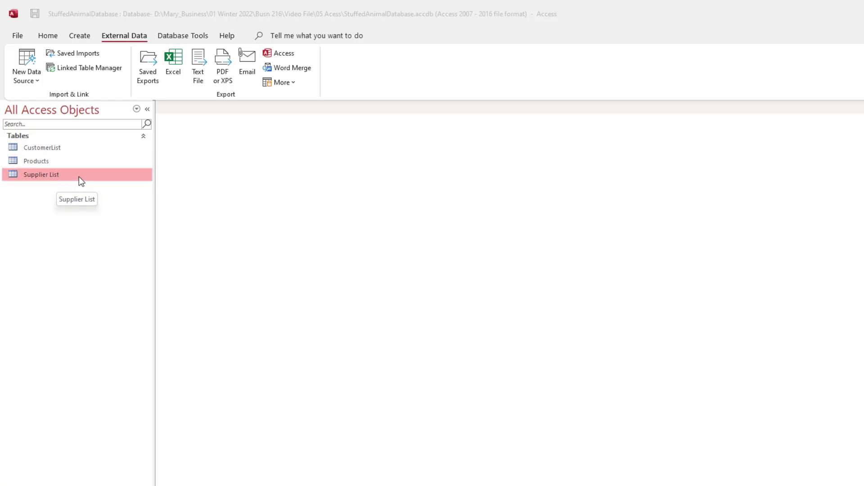
- Open the Supplier List table and switch it to Design View
double_click(79, 175)
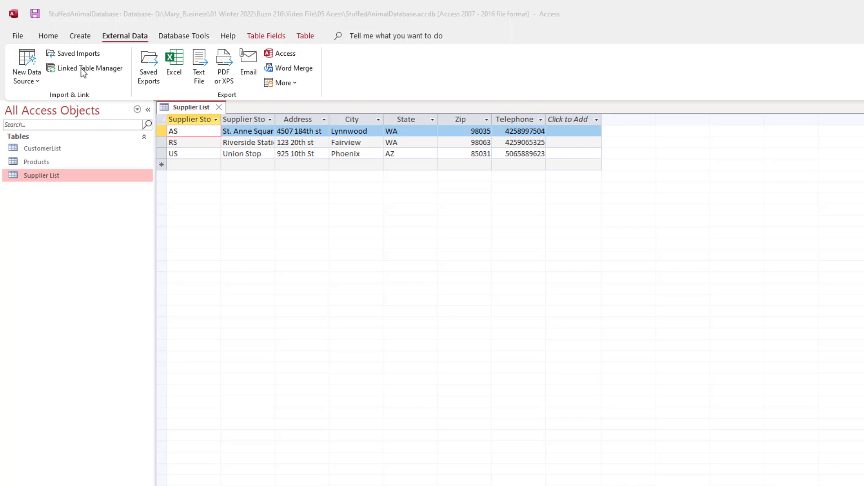
click(48, 36)
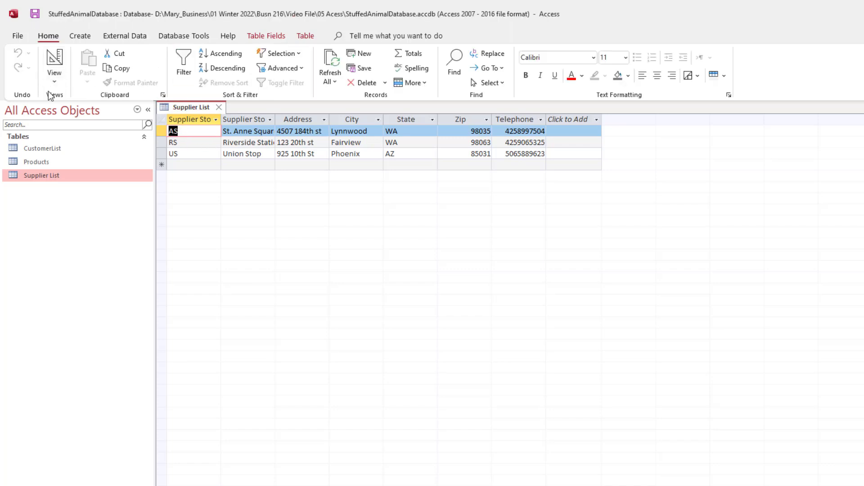
click(55, 79)
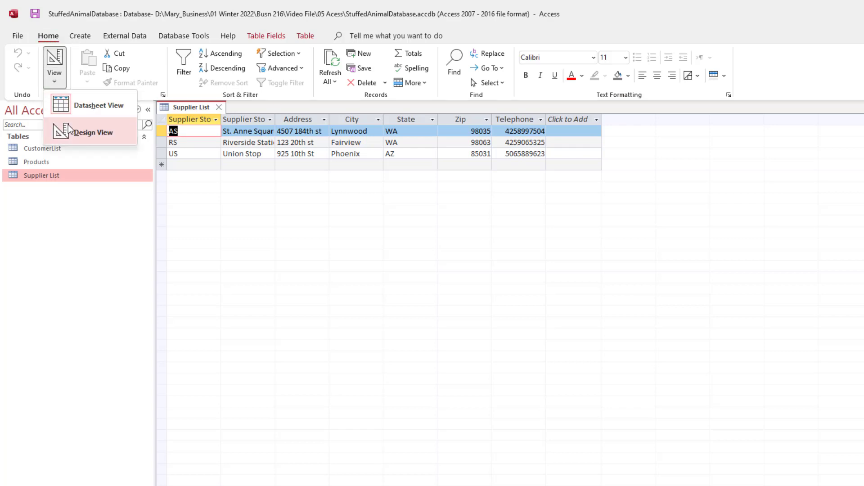
click(87, 132)
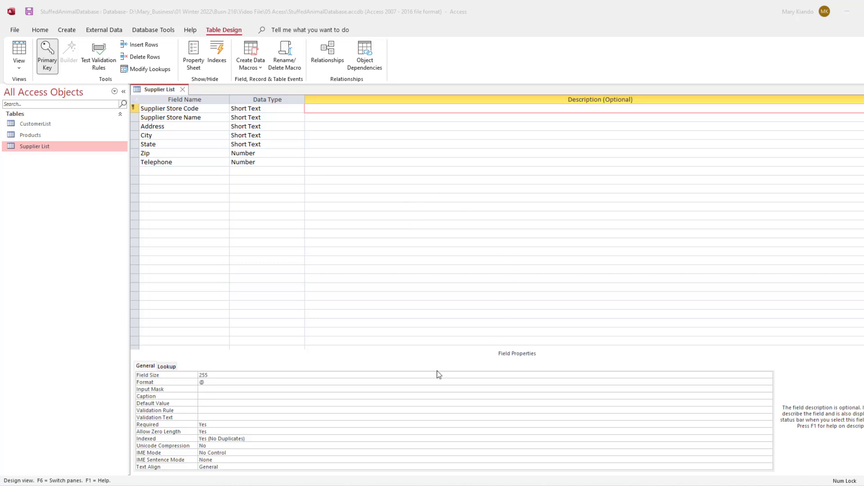
- Switch to the PDF instructions, review the data types, input mask codes and number field sizes, and return to Access
key(alt+Tab)
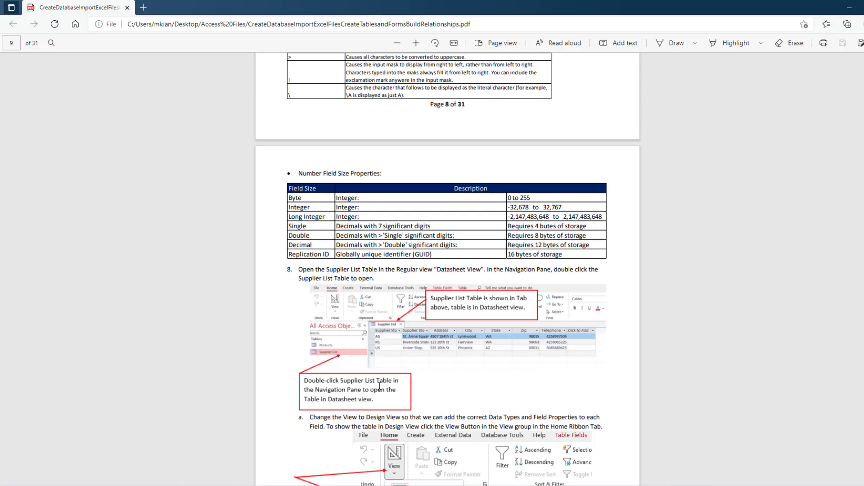
scroll(435, 140, up, 10)
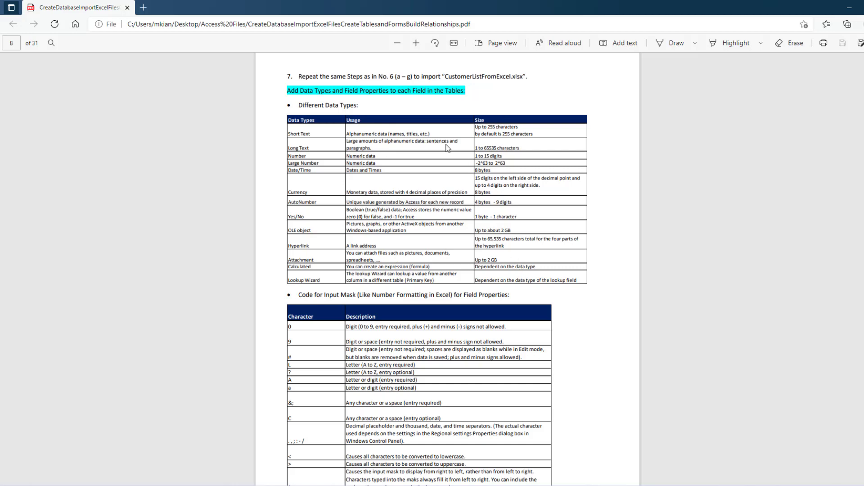
scroll(348, 175, down, 3)
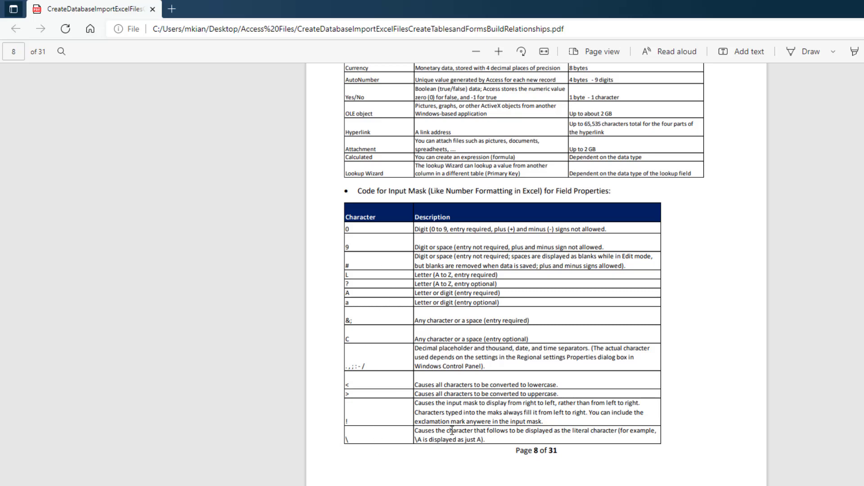
scroll(497, 380, down, 7)
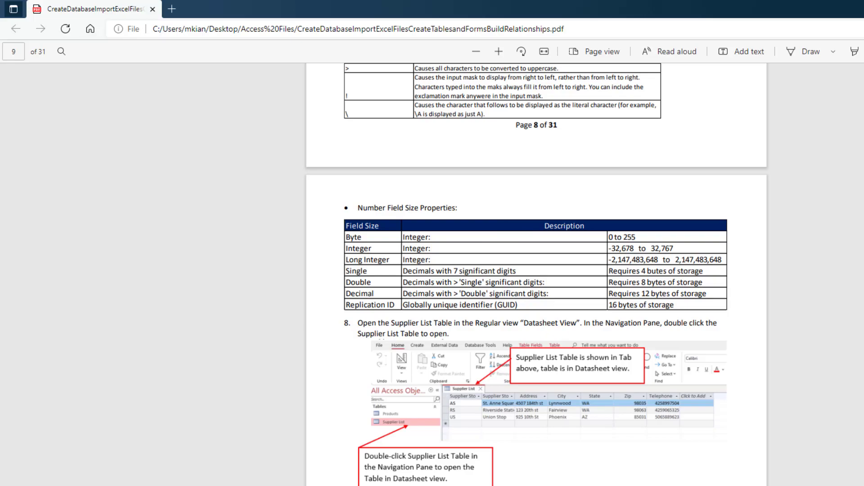
key(alt+Tab)
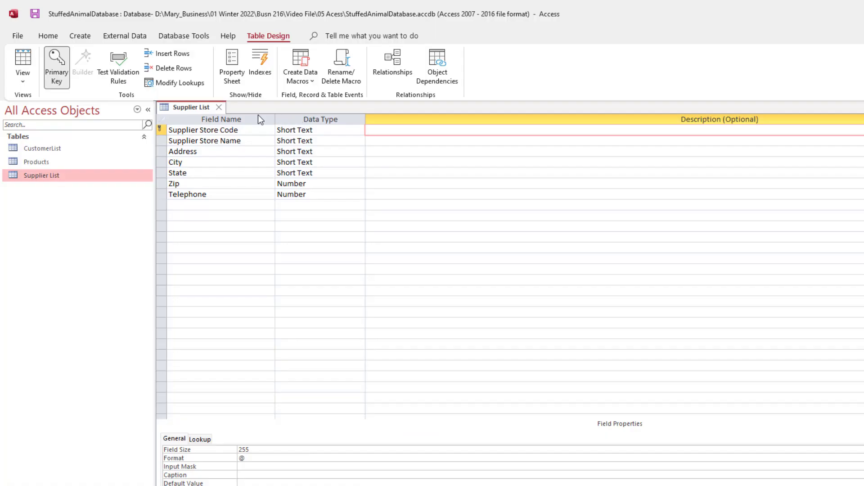
- Describe the Supplier Store Code field as "Primary Key - 2 Capital Letters" and set its field size to 2
click(330, 131)
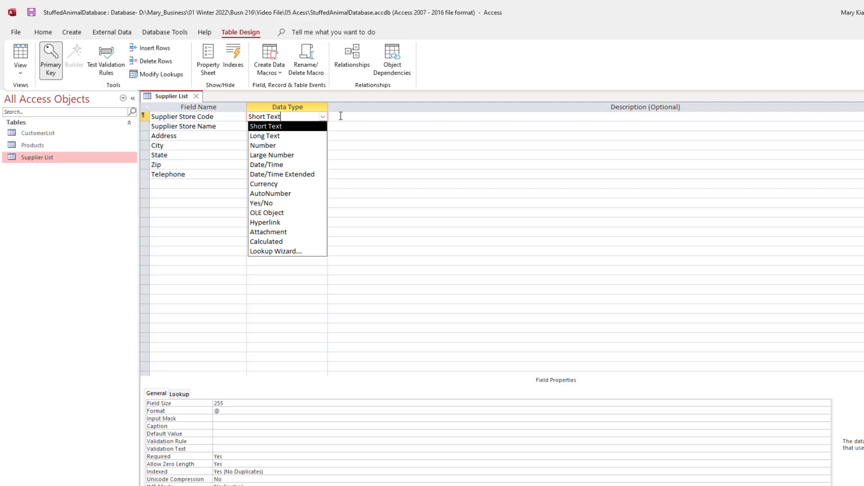
key(Tab)
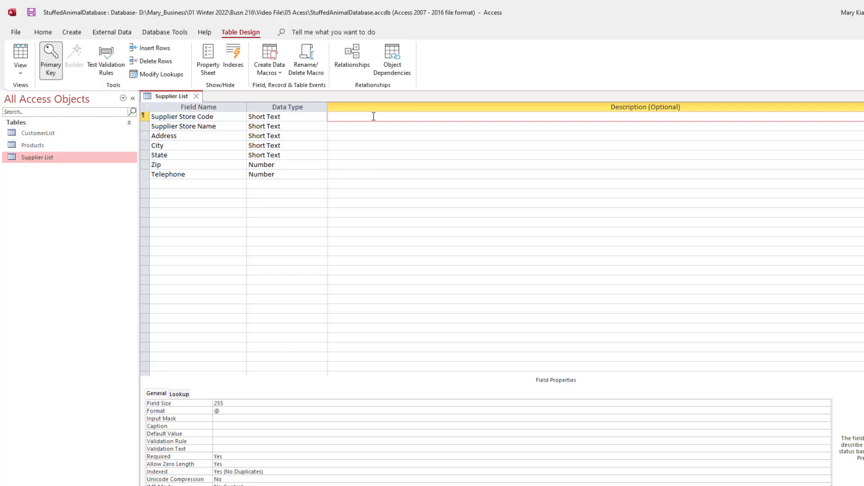
text(Primary Key - 2 Capital Letters)
key(F6)
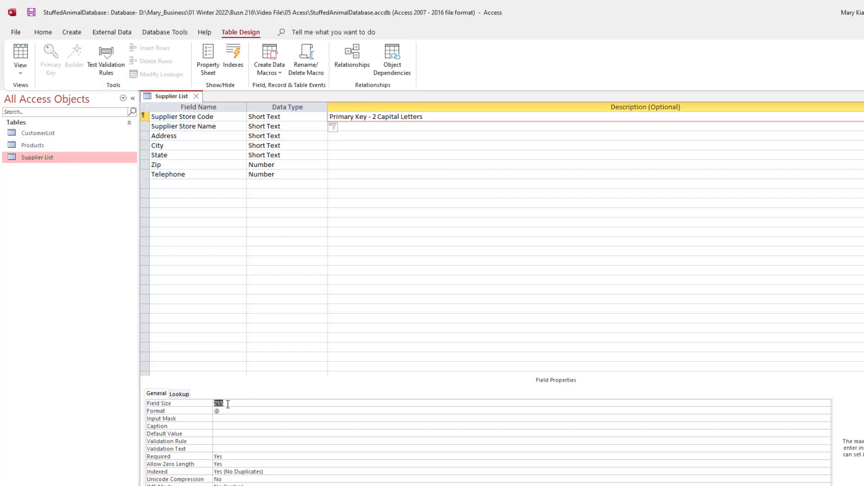
text(2)
key(Tab)
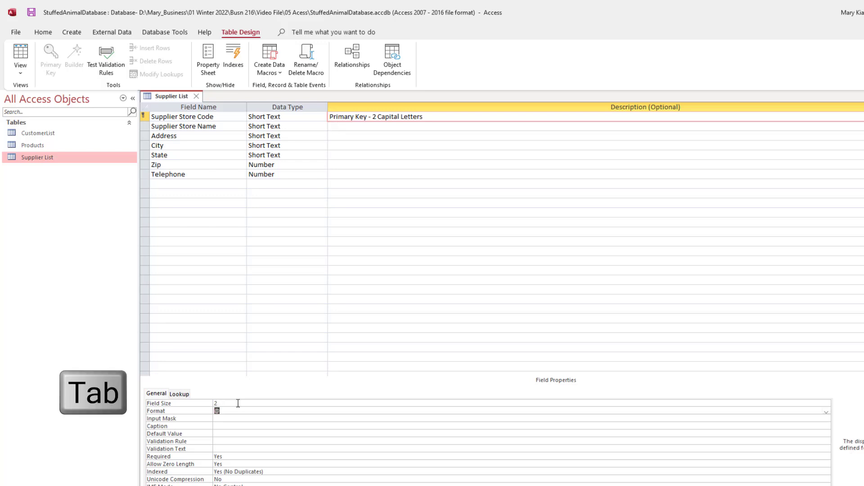
- Clear the Supplier Store Code field's format and set its input mask to >LL
key(Delete)
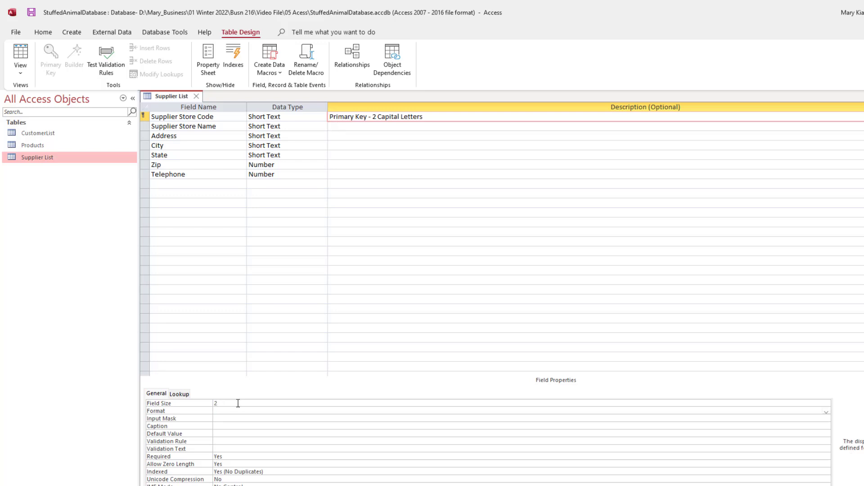
key(Tab)
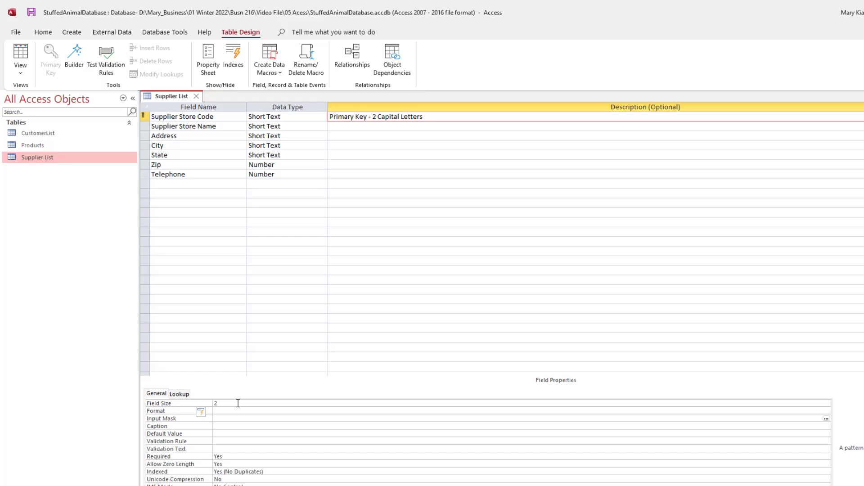
text(>LL)
- Give Supplier Store Code the validation rule LL and the validation text "Must enter 2 capital letters"
click(214, 442)
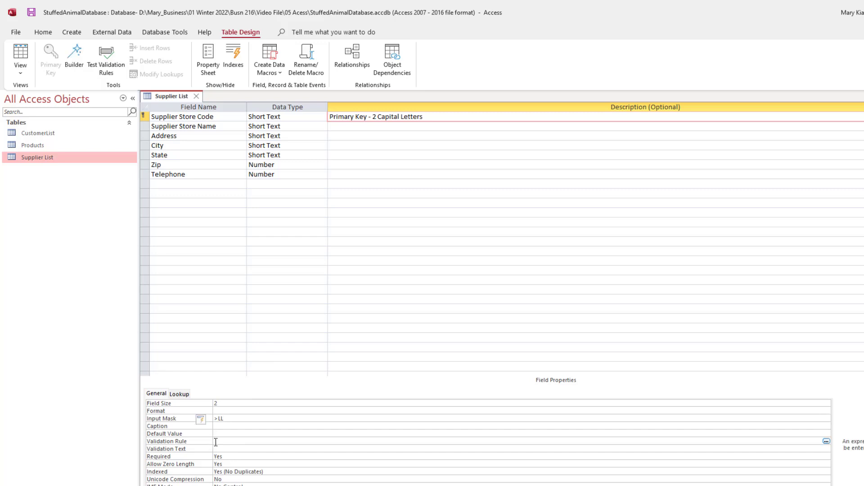
text(LL)
key(Return)
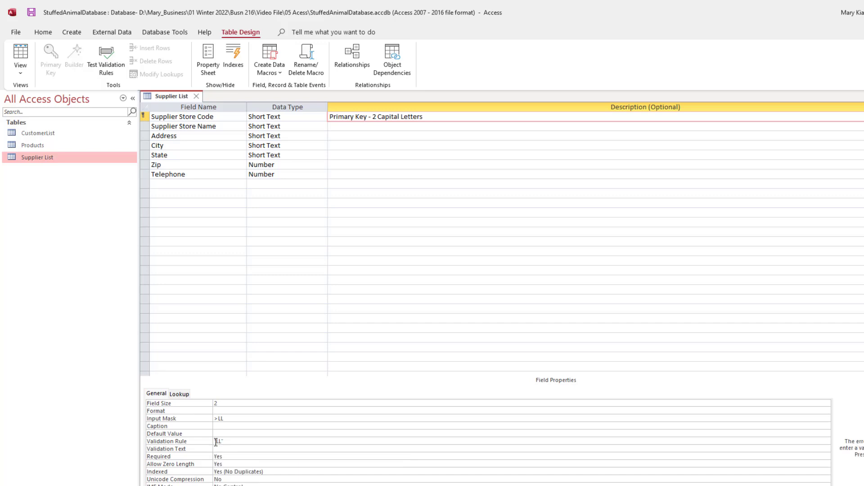
text(Must enter 2 capital letters)
- Describe the Supplier Store Name field as "This is the name of the store" and set its field size to 35
click(237, 123)
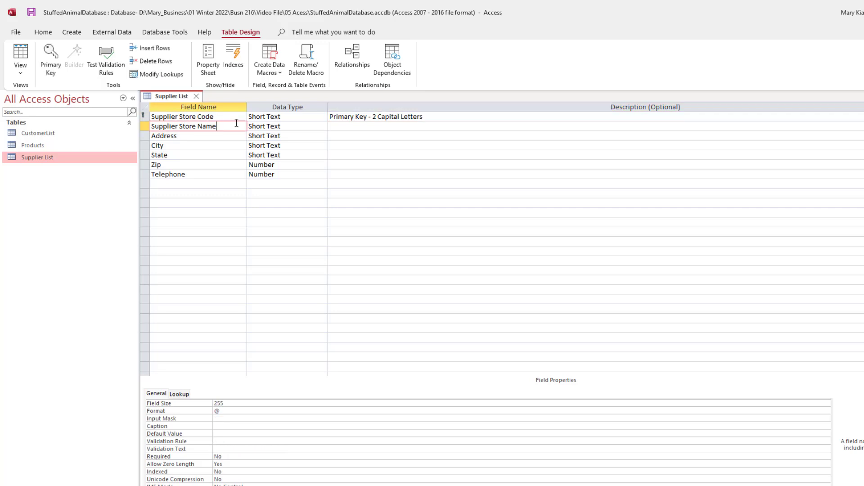
key(Tab)
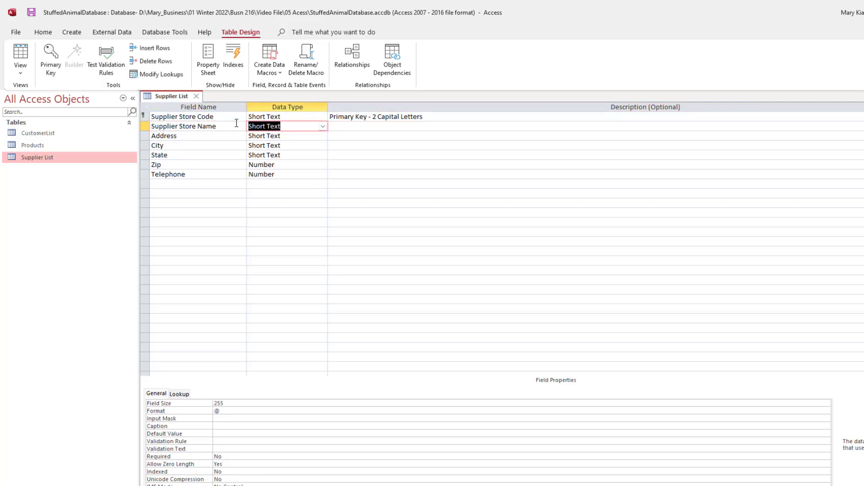
key(Tab)
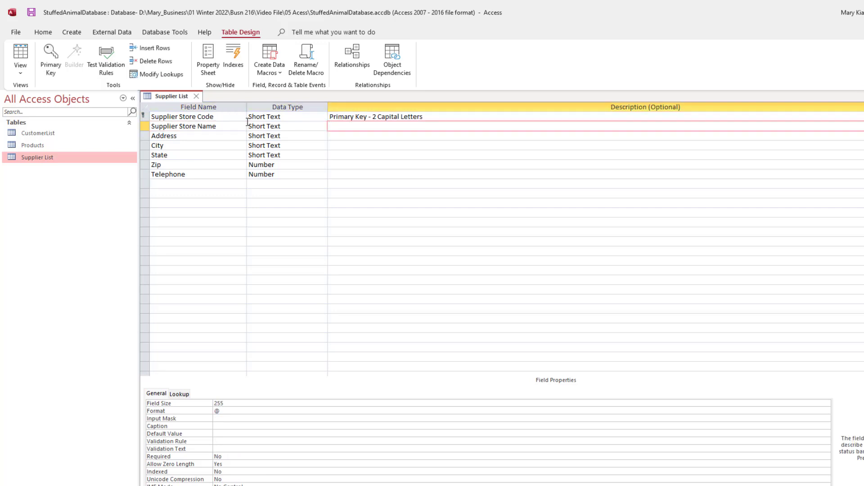
text(This is the name of the store)
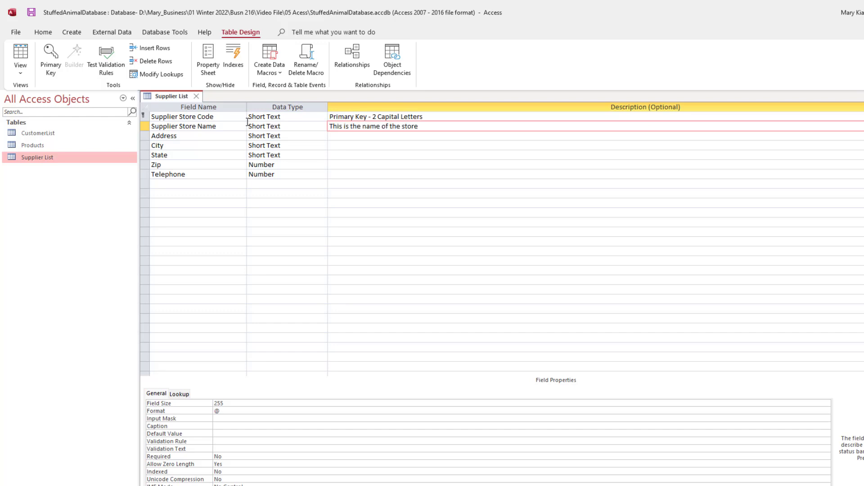
key(F6)
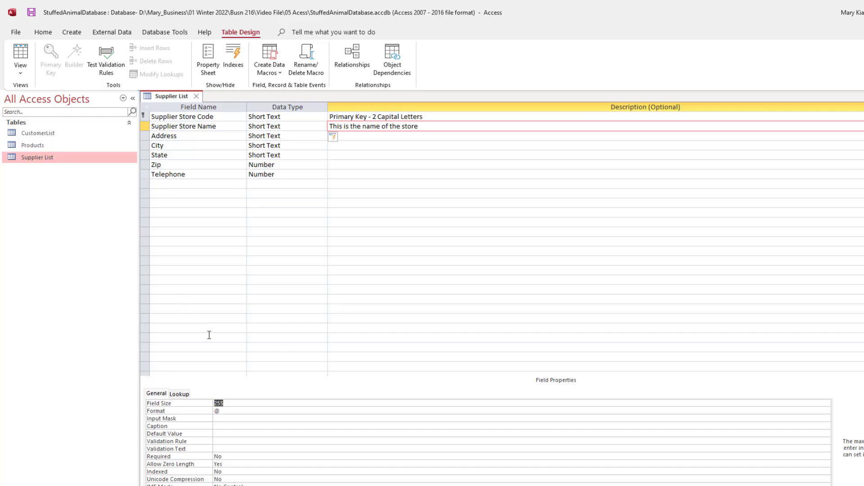
text(35)
key(Return)
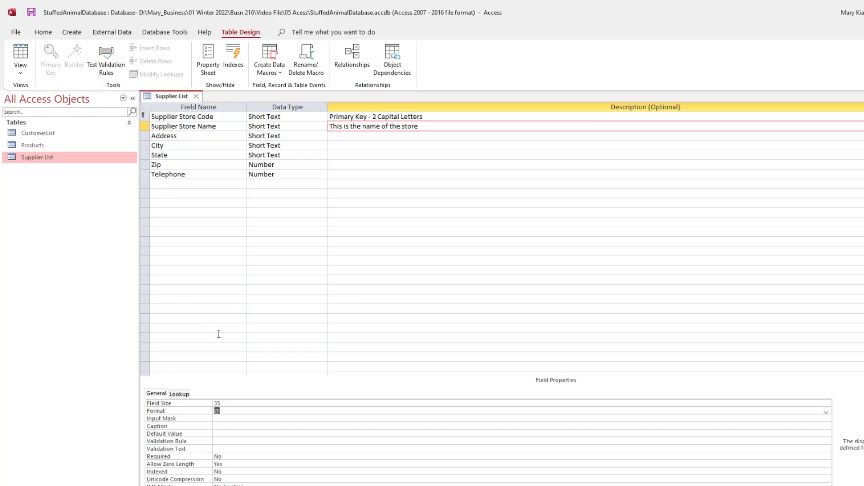
- Describe the Address field as "The address where the store is located" and set its field size to 50
click(222, 134)
key(Tab)
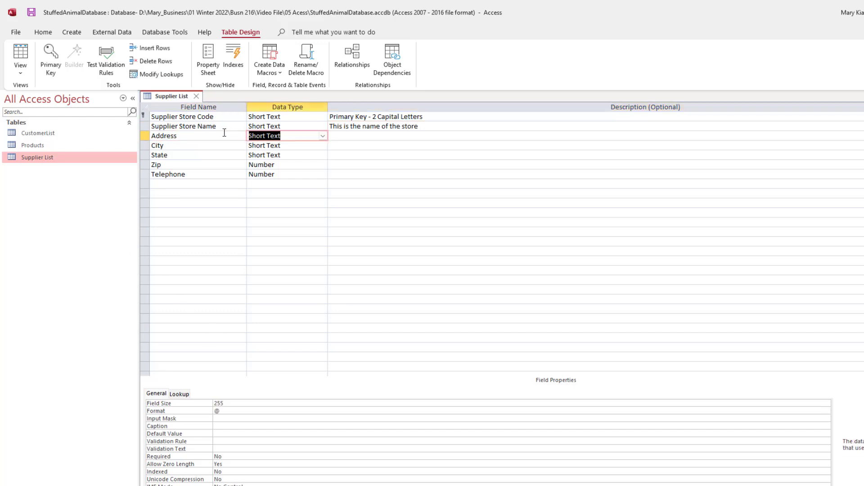
key(Tab)
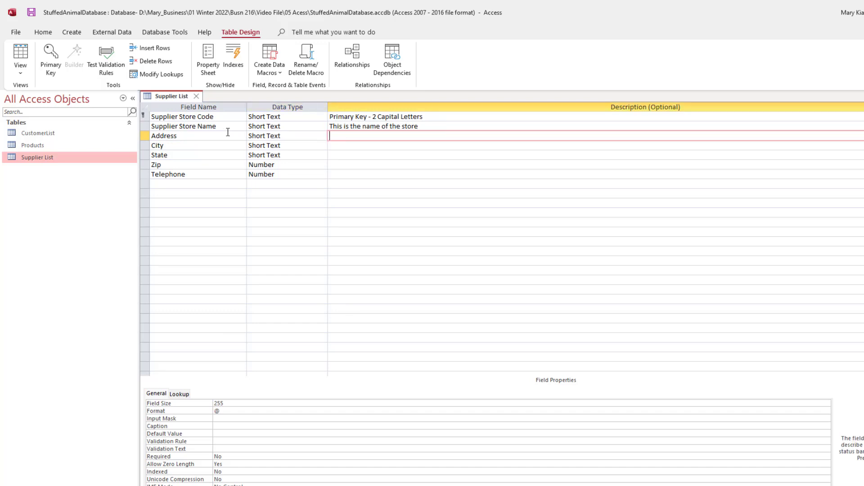
text(The address where the store is located)
key(F6)
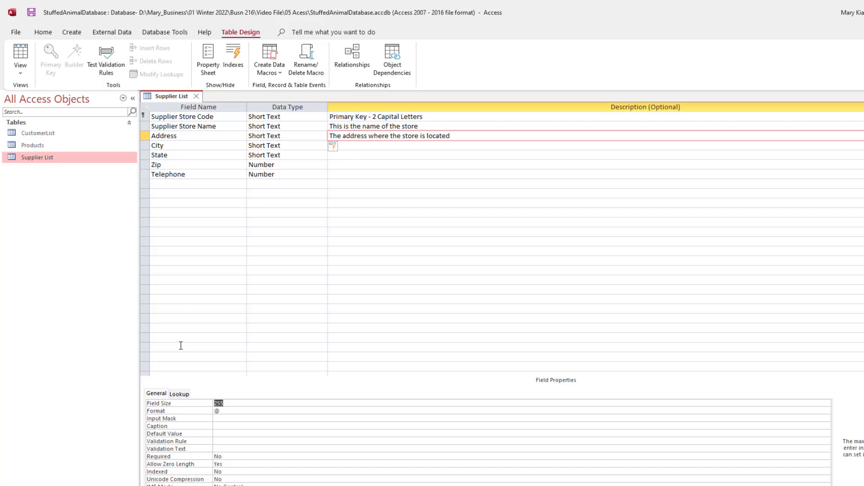
text(50)
key(Return)
- Describe the City field as "The city where the store is located" and set its field size to 15
click(221, 145)
key(Tab)
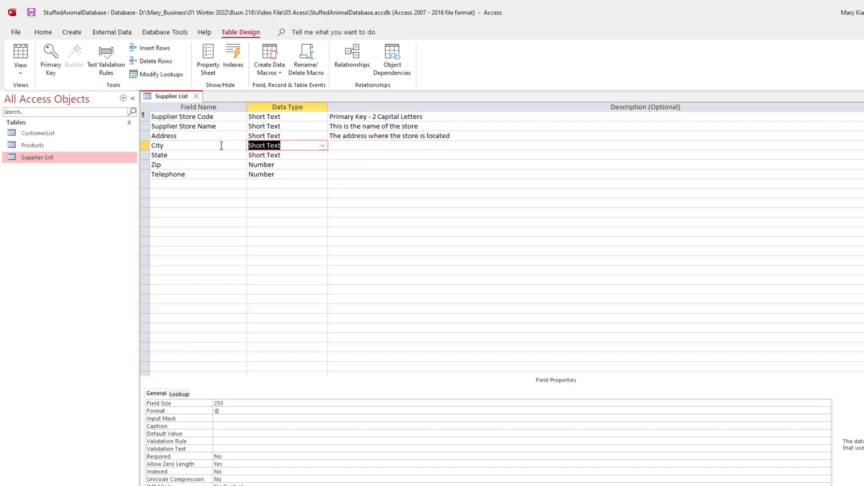
key(Tab)
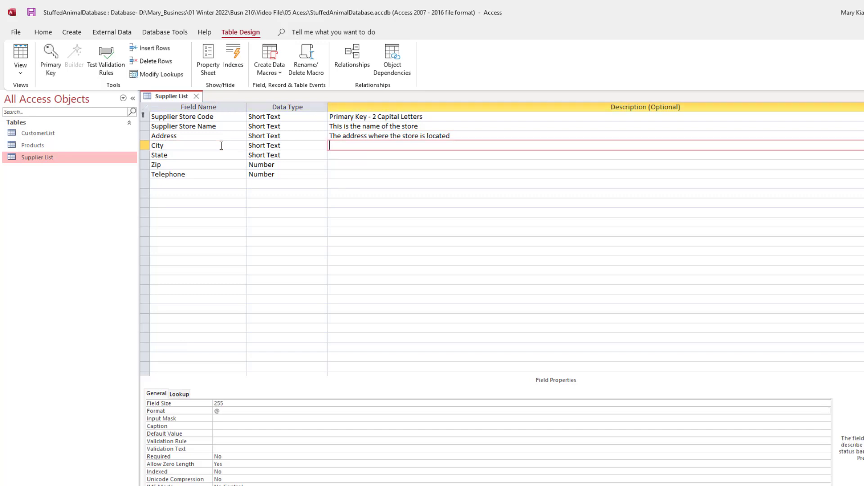
text(The city where the store is located)
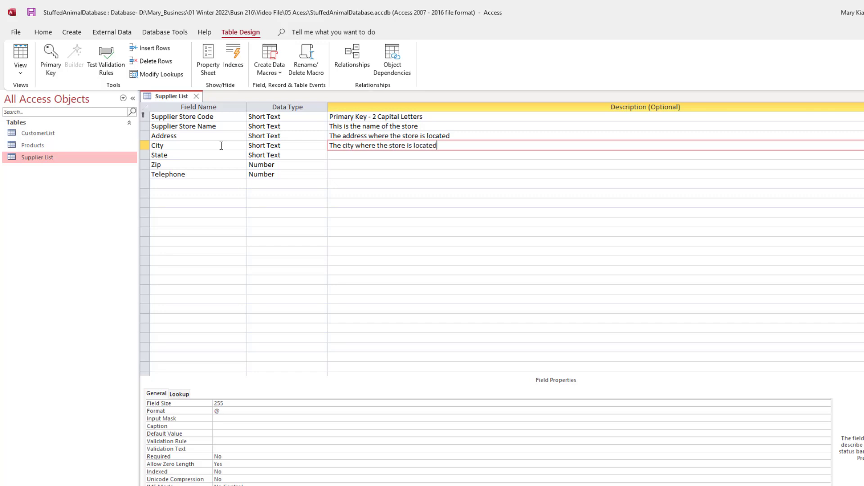
key(F6)
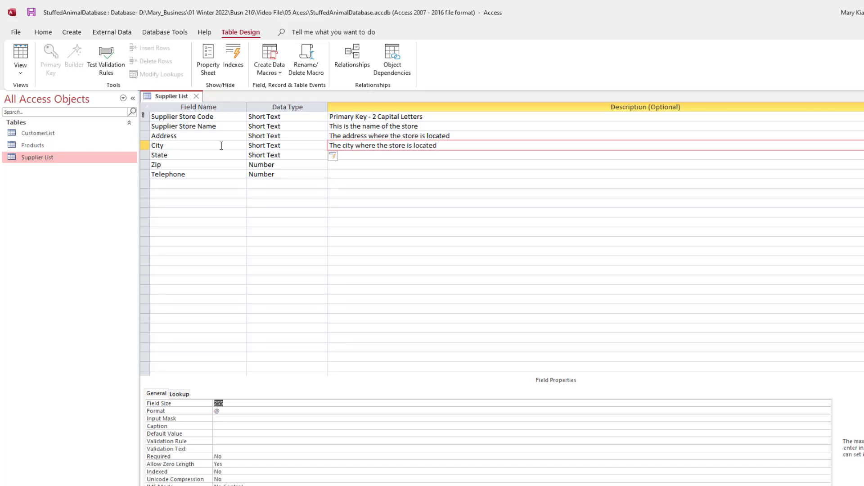
text(15)
key(Return)
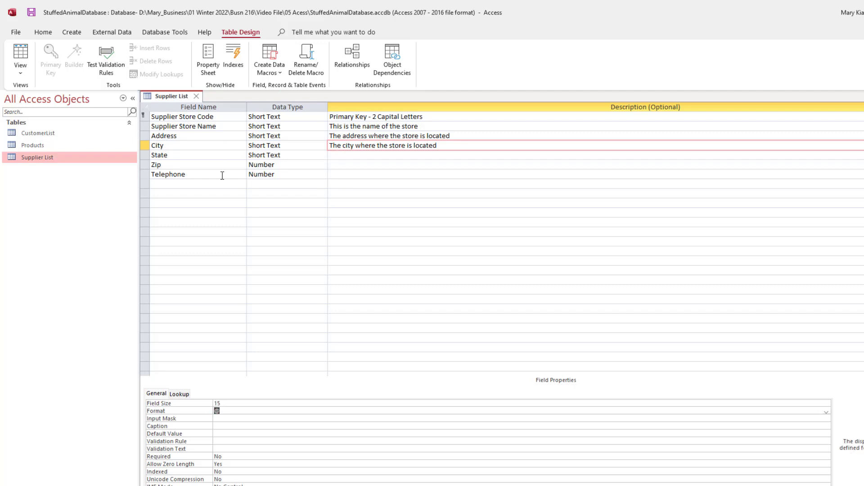
- Describe the State field as "The state where the store is located" and set its field size to 2
click(205, 156)
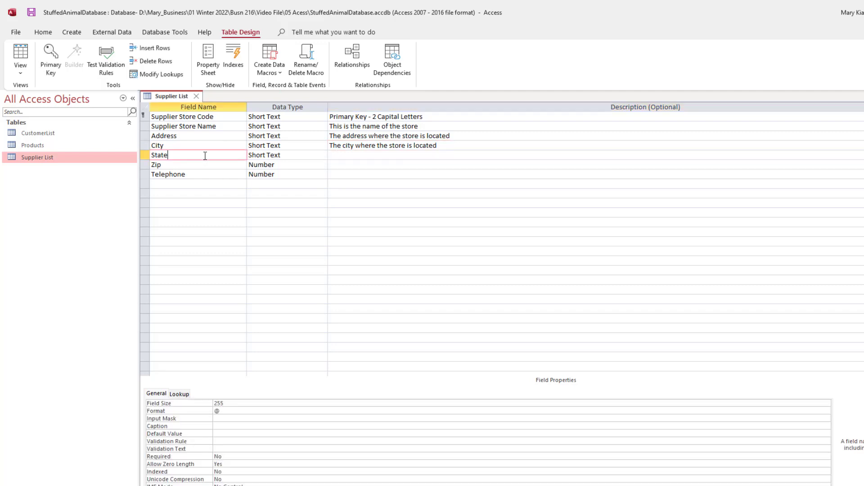
key(Tab)
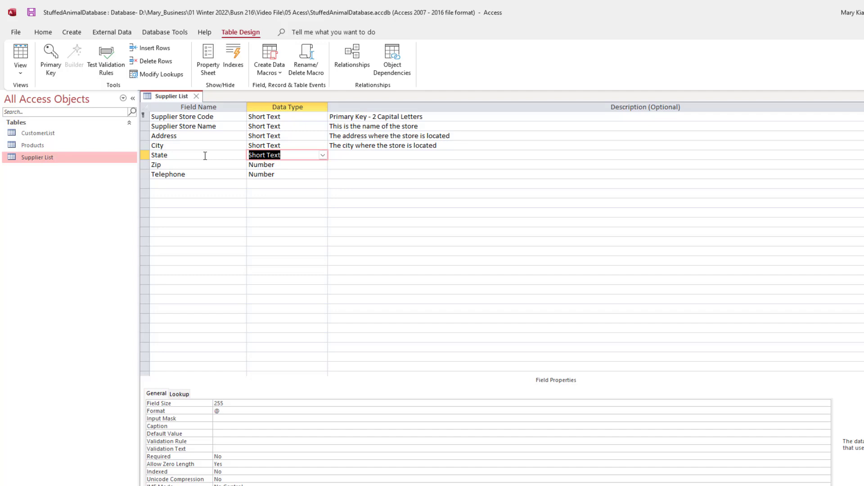
key(Tab)
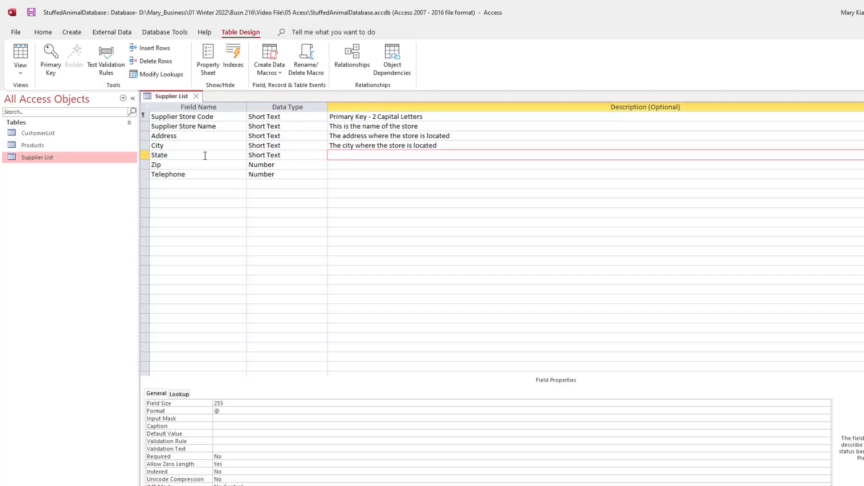
text(The state where the store is located)
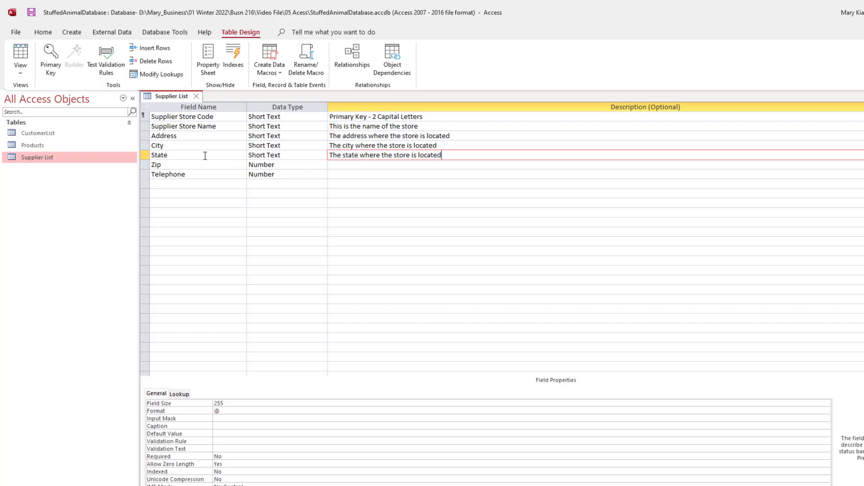
key(F6)
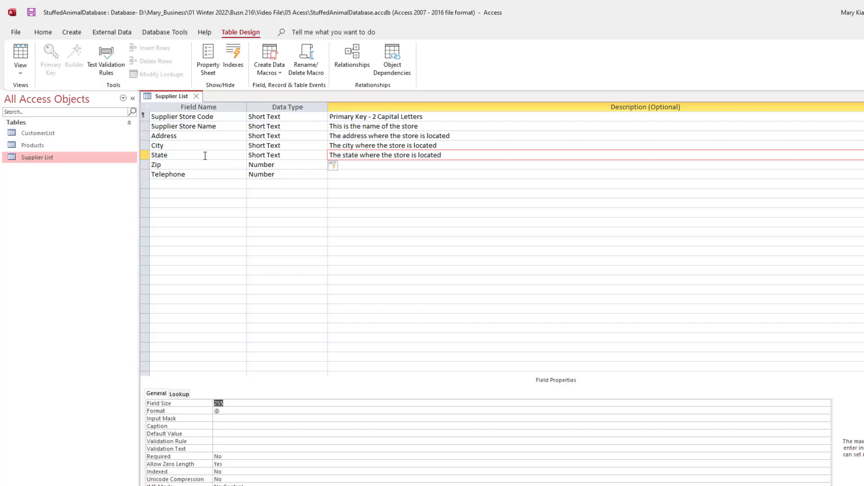
text(2)
key(Return)
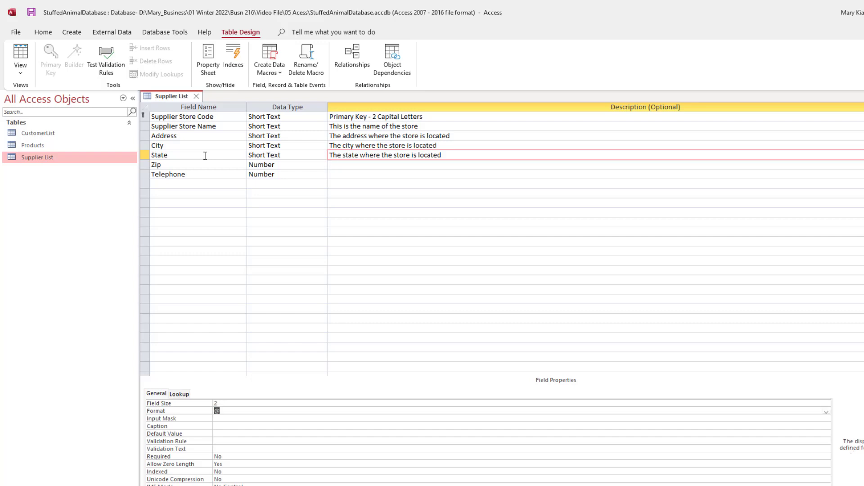
- Clear the State field's format and enter >L as its input mask
key(Delete)
key(Return)
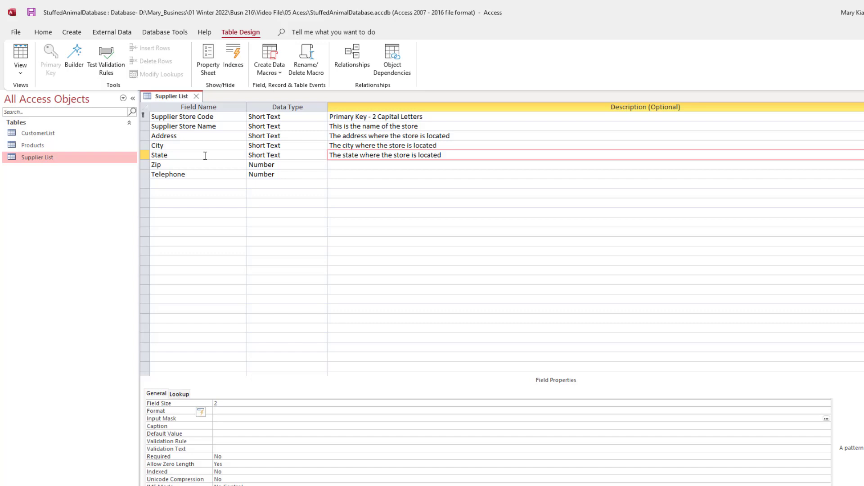
text(>L)
- Change the Zip field's data type to Short Text
click(203, 164)
key(Tab)
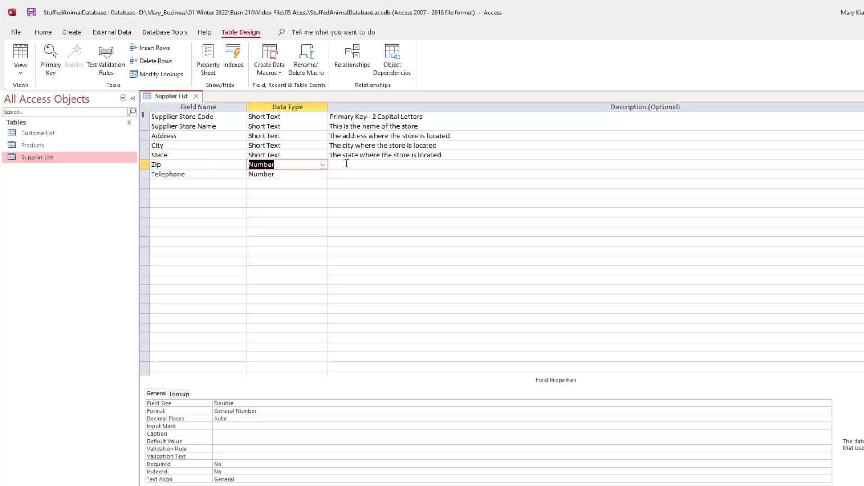
text(short Text)
key(Tab)
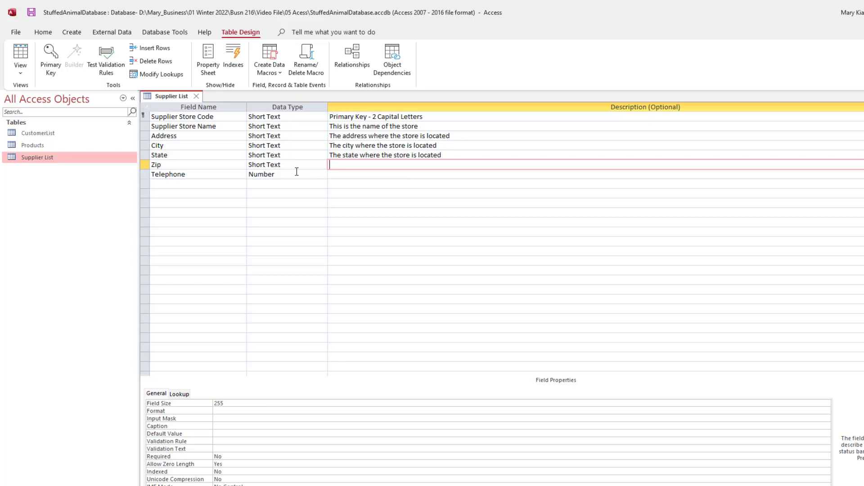
- Describe the Zip field as "The suppliers zip code" and set its field size to 10
text(The suppliers zip code)
key(F6)
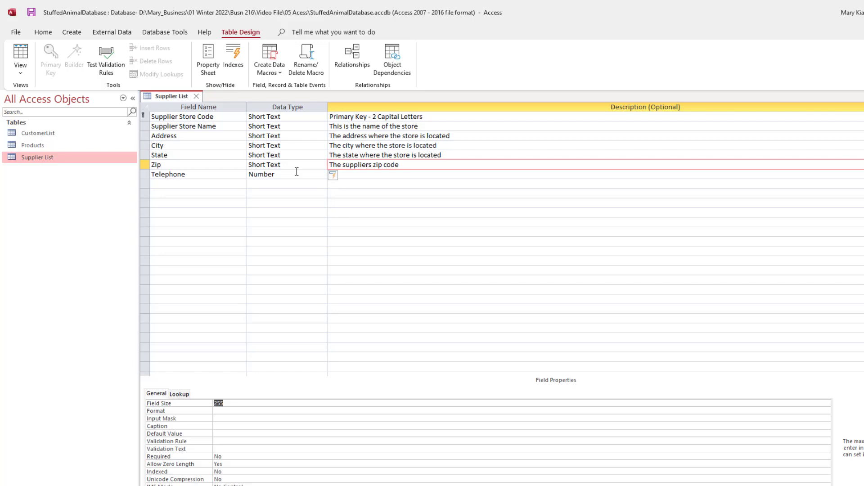
text(10)
- Start the Input Mask Wizard for the Zip field, saving the table and accepting the shorter field sizes and data integrity test
click(223, 417)
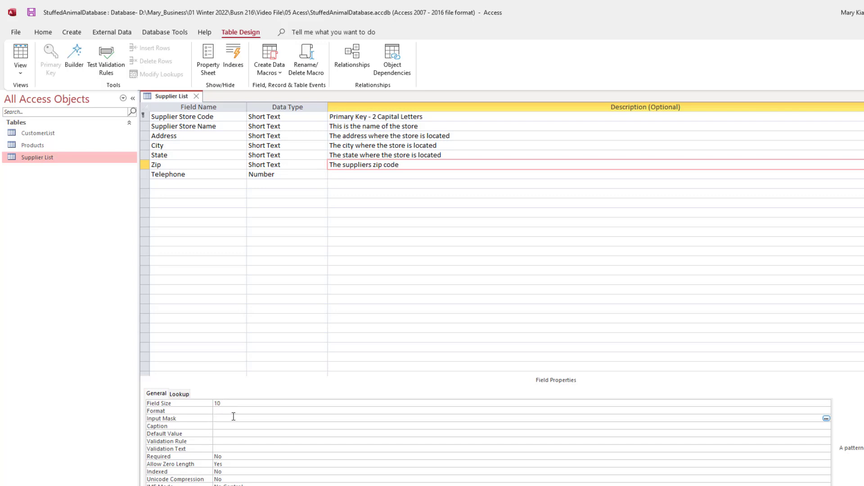
click(827, 419)
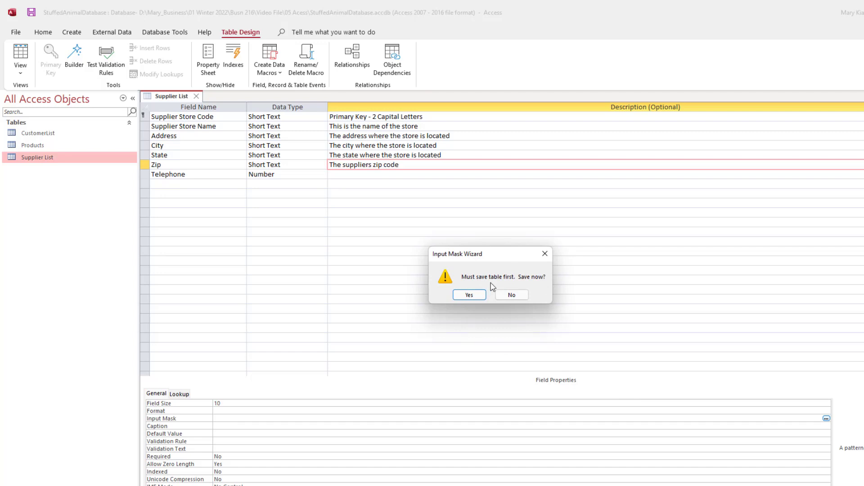
click(469, 296)
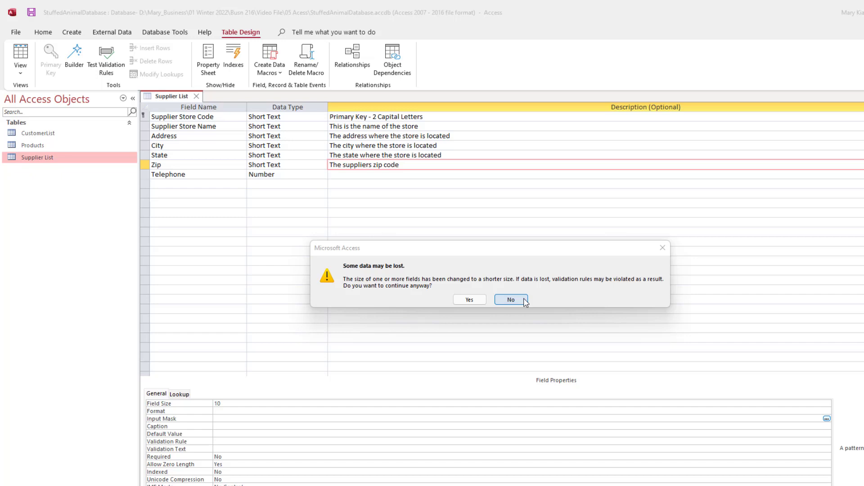
click(470, 300)
click(446, 299)
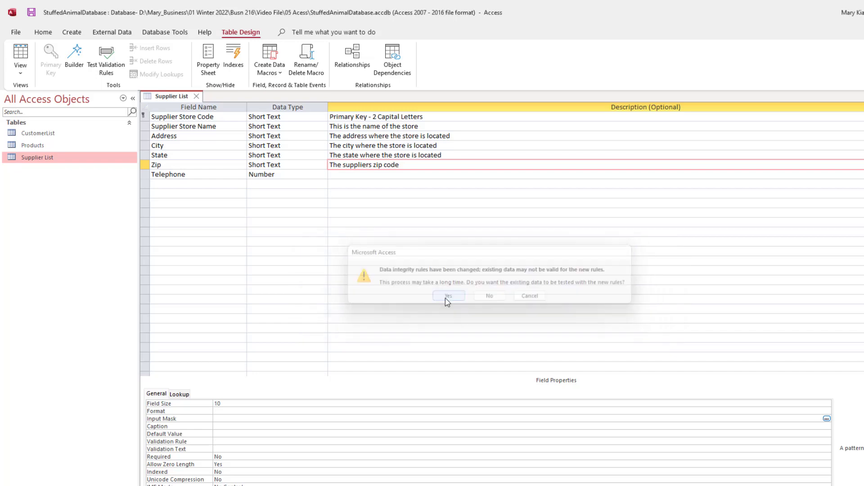
click(447, 306)
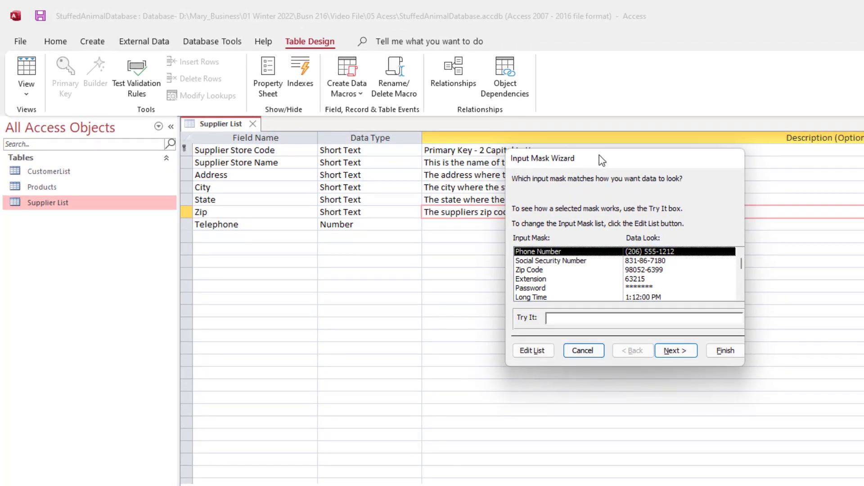
- Choose the Zip Code input mask and change its pattern to 00000-####
click(533, 272)
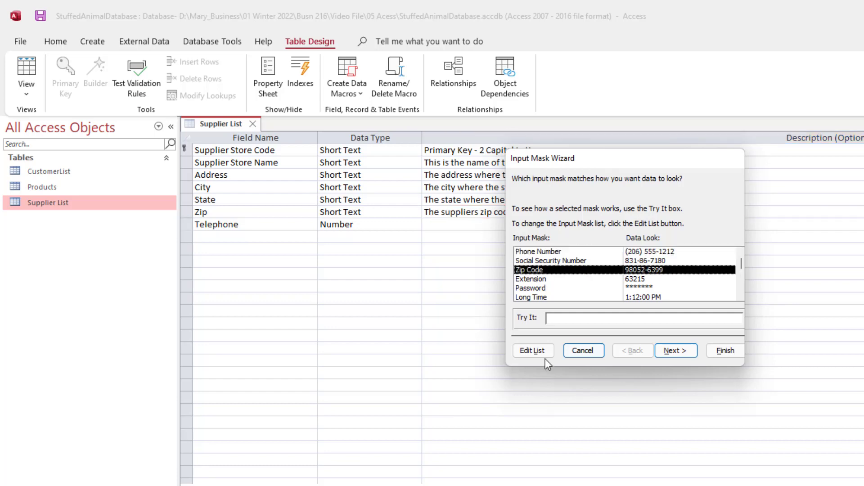
click(676, 350)
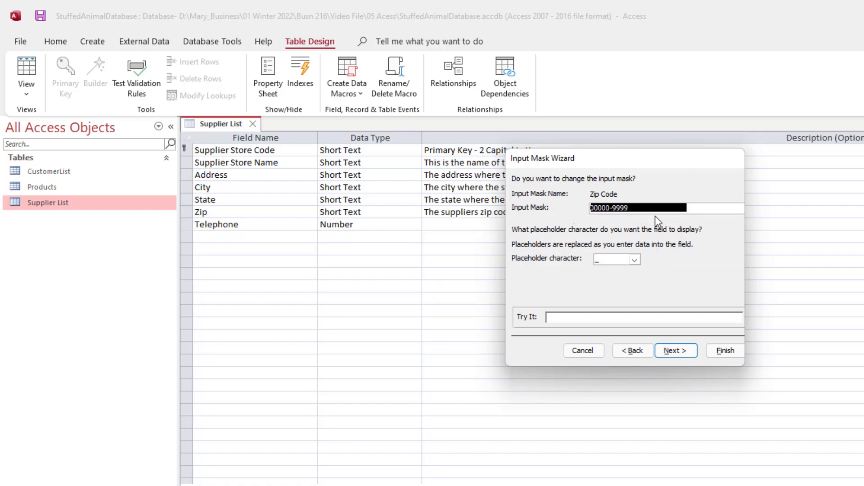
click(632, 210)
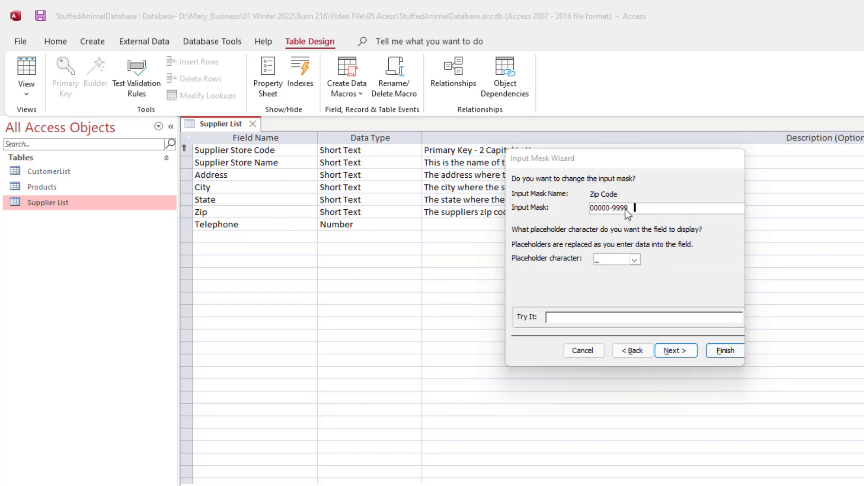
click(631, 208)
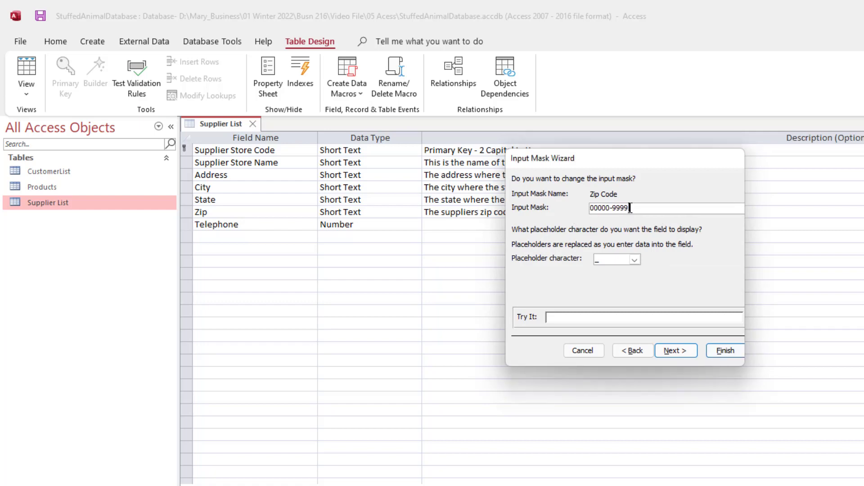
key(BackSpace)
key(BackSpace)
key(BackSpace)
key(BackSpace)
text(####)
click(678, 352)
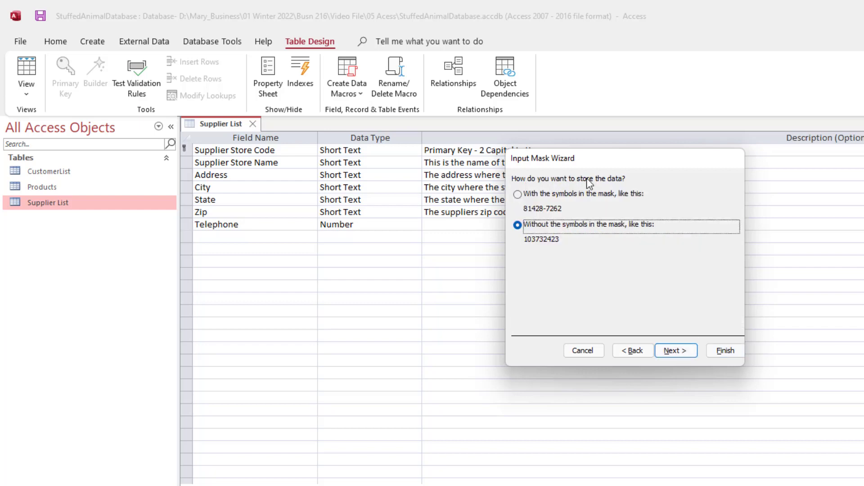
- Store the Zip data with the symbols in the mask and finish the wizard
click(518, 194)
click(674, 352)
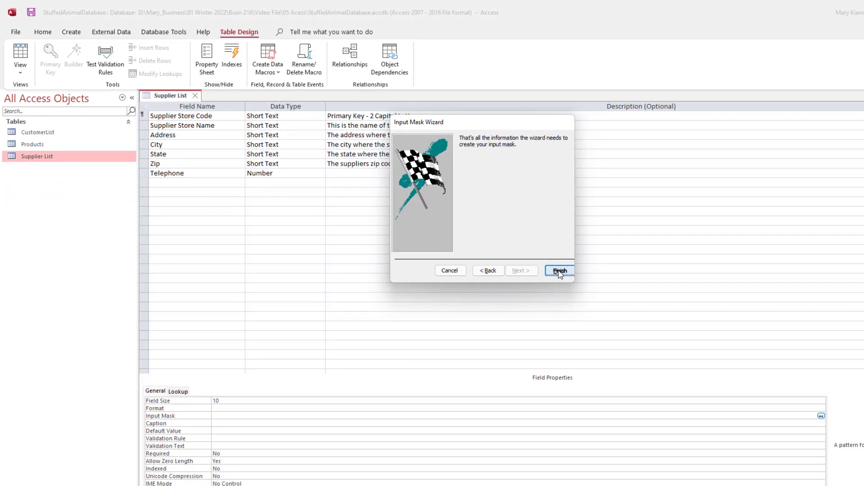
click(560, 271)
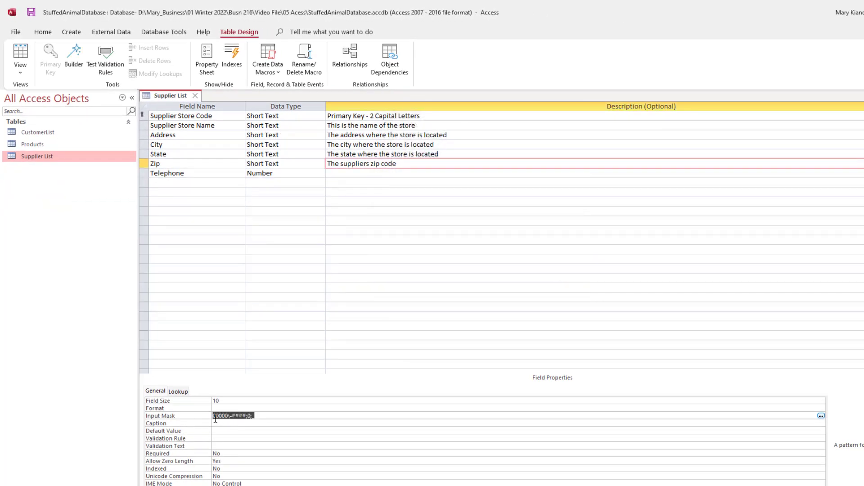
- Change the Telephone field's data type to Short Text
click(202, 173)
key(Tab)
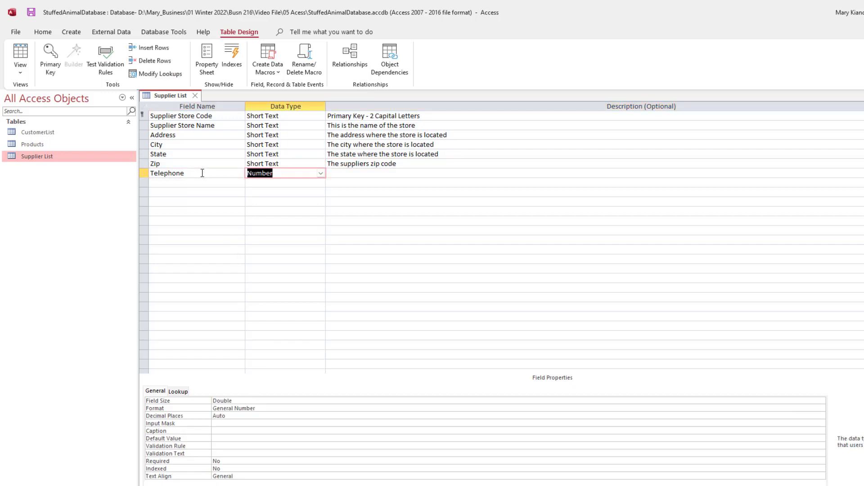
text(short Text)
key(Tab)
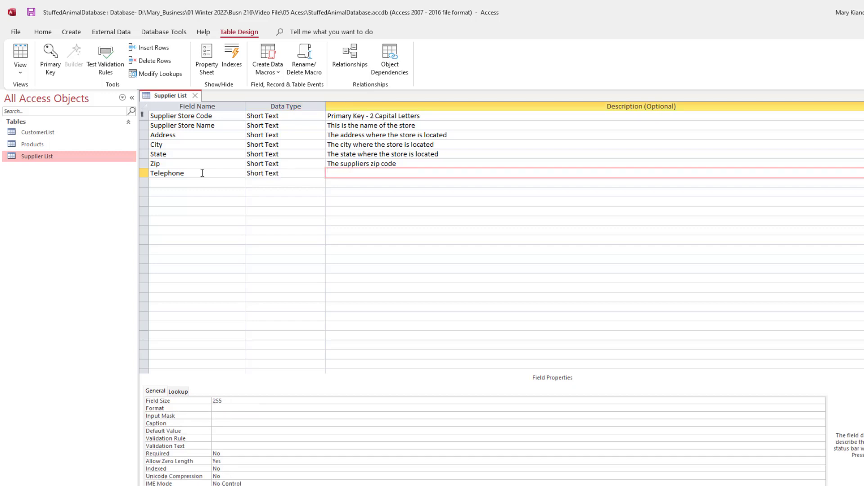
- Describe the Telephone field as "The Suppliers phone number" and set its field size to 10
text(The Suppliers phone number)
key(F6)
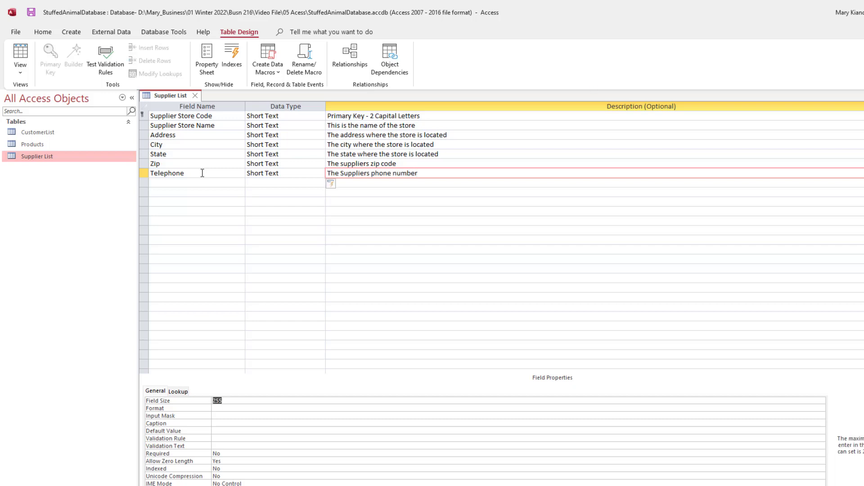
text(10)
key(Return)
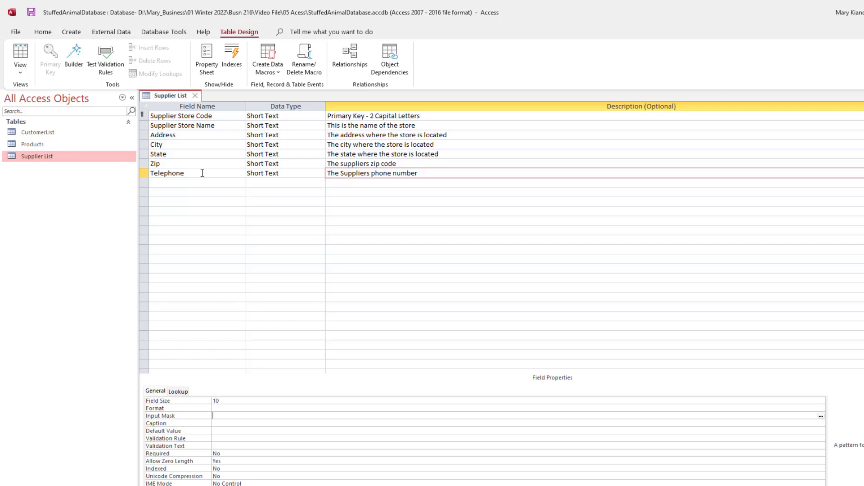
- Save the table and give the Telephone field the Phone Number input mask, storing the data with the symbols in the mask
click(822, 416)
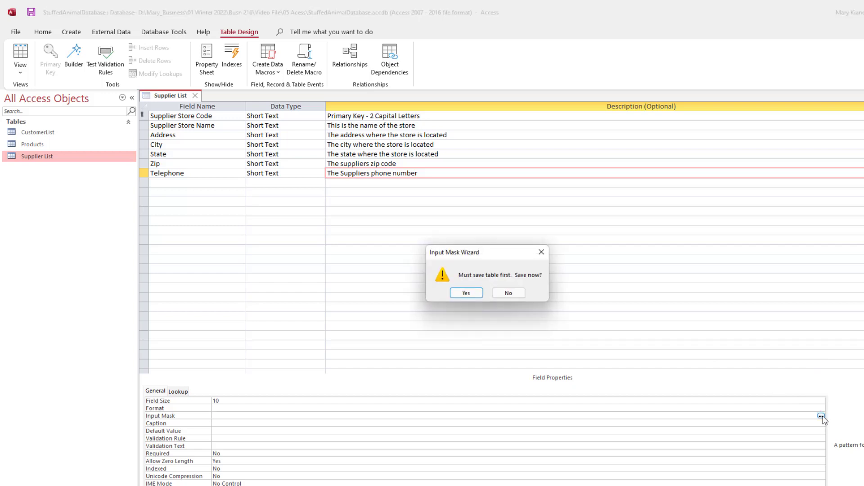
click(467, 294)
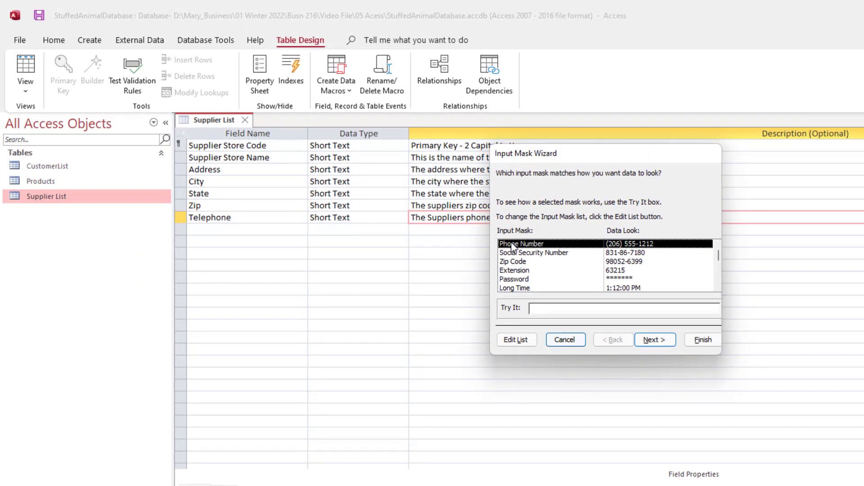
click(651, 339)
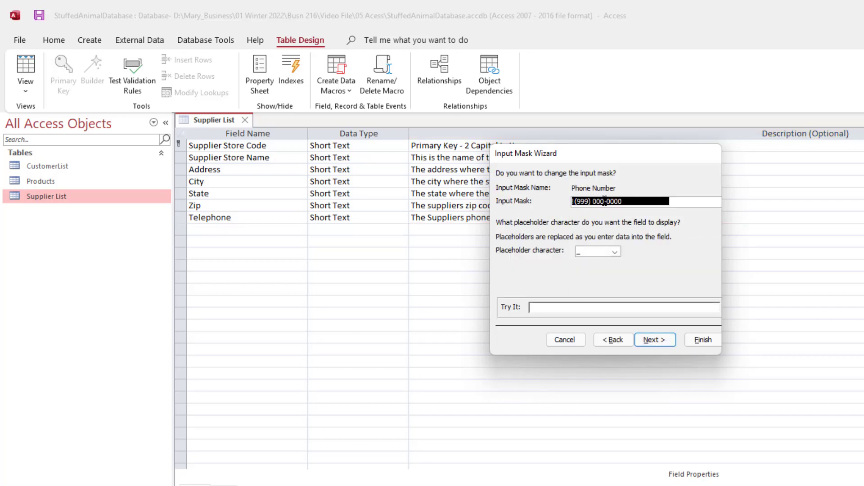
click(651, 341)
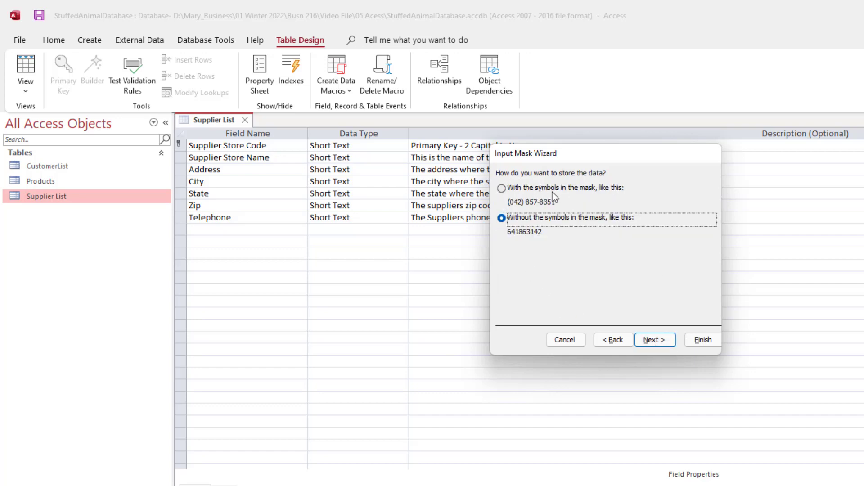
click(502, 188)
click(636, 333)
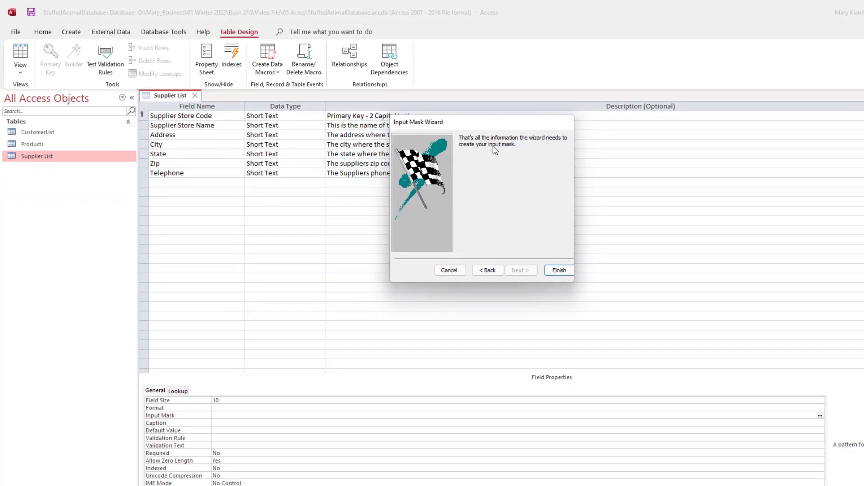
click(559, 270)
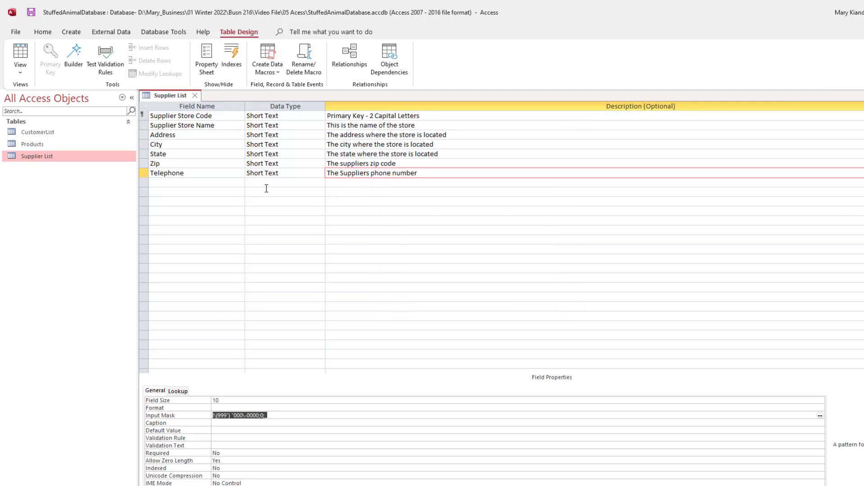
- Save and close the Supplier List table, and open the CustomerList table in Design View
key(ctrl+s)
click(195, 96)
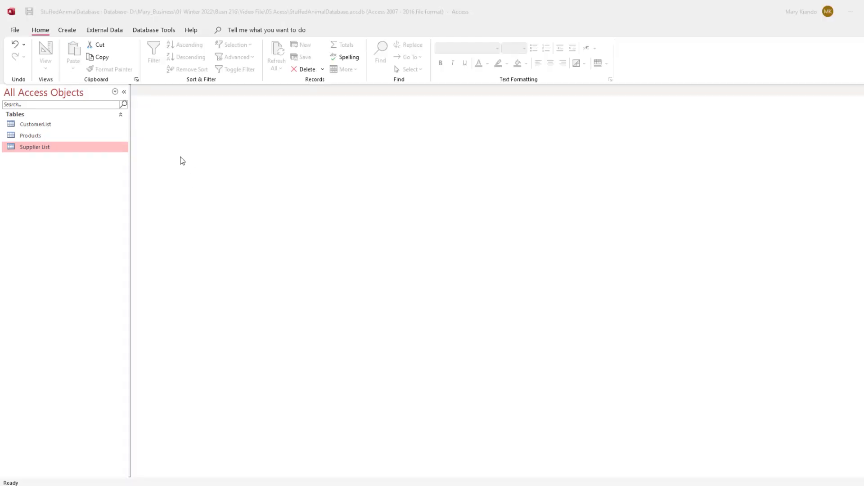
double_click(45, 124)
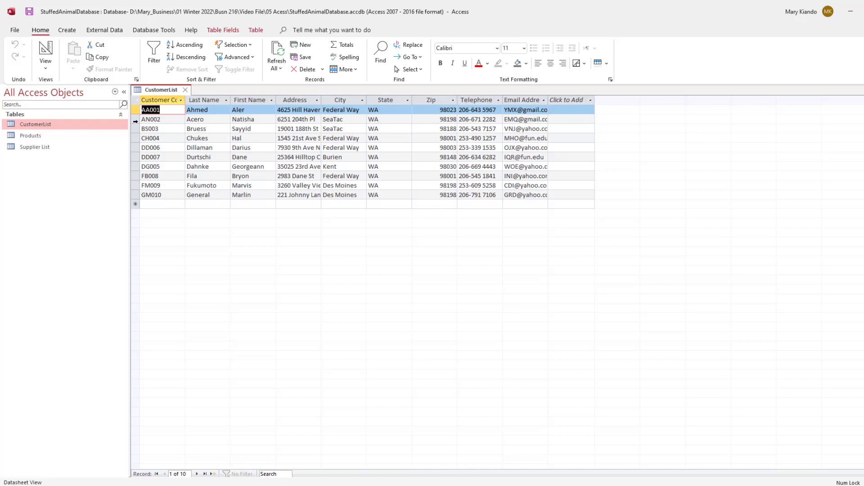
click(47, 70)
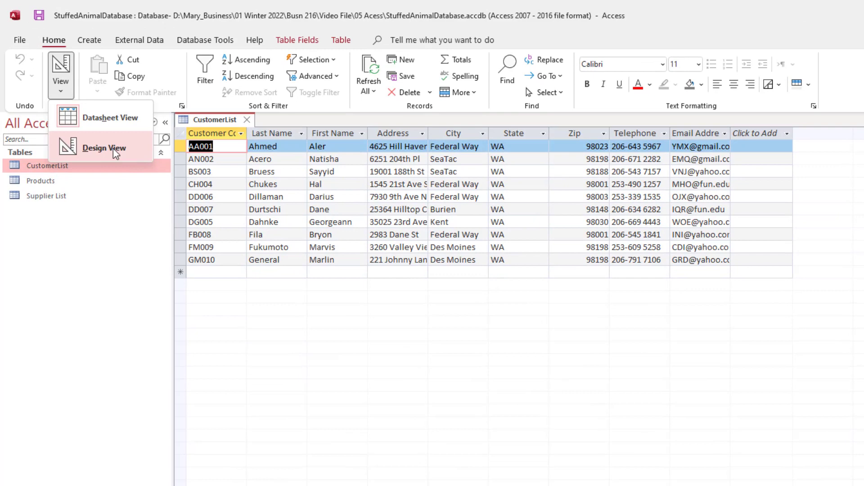
click(112, 148)
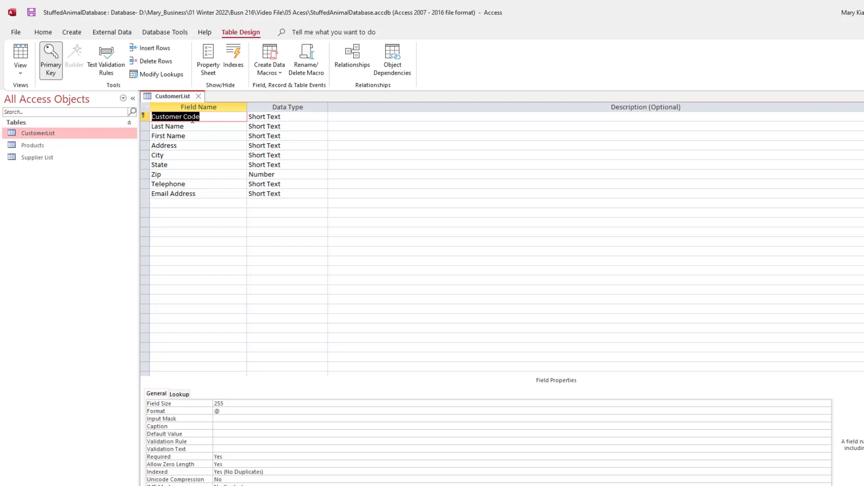
- Describe the Customer Code field as "Primary Key - 2 capital Letters and 3 Numbers" and set its field size to 5
key(Tab)
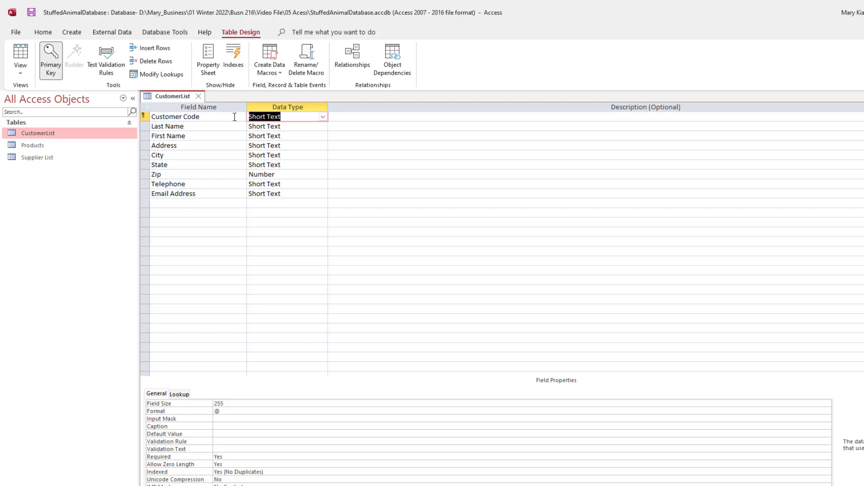
key(Tab)
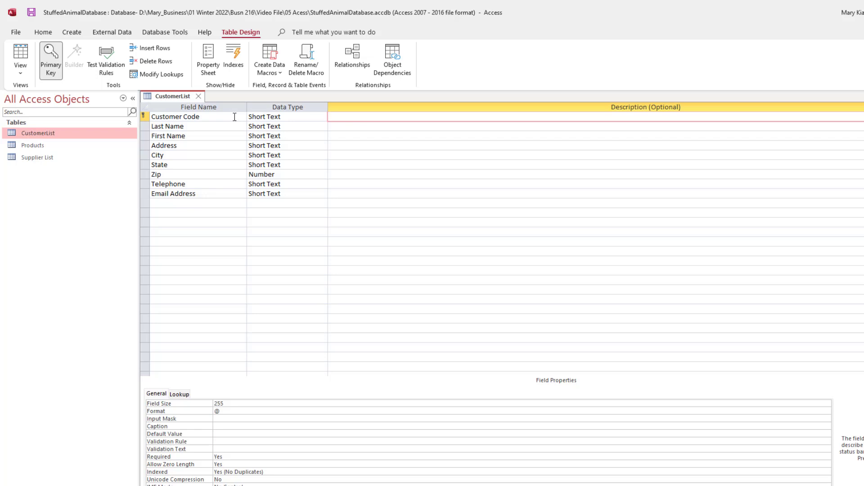
text(Primary Key - 2 capital Letters and 3 Numbers)
key(F6)
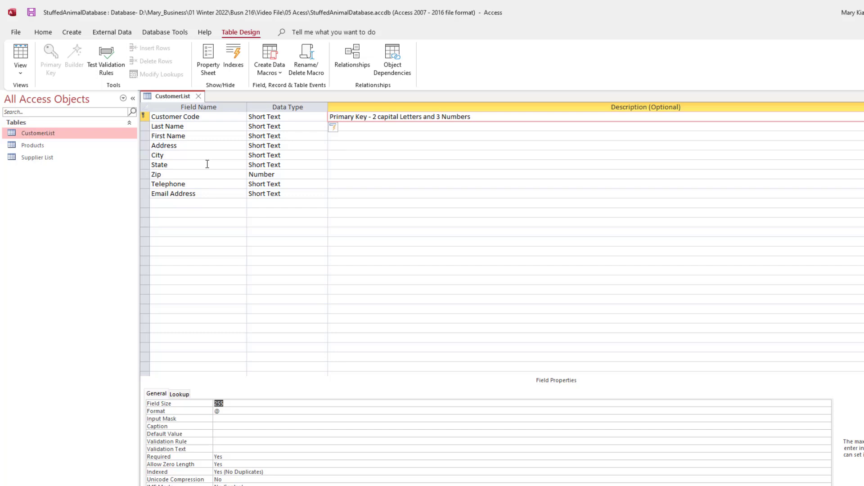
text(5)
key(Return)
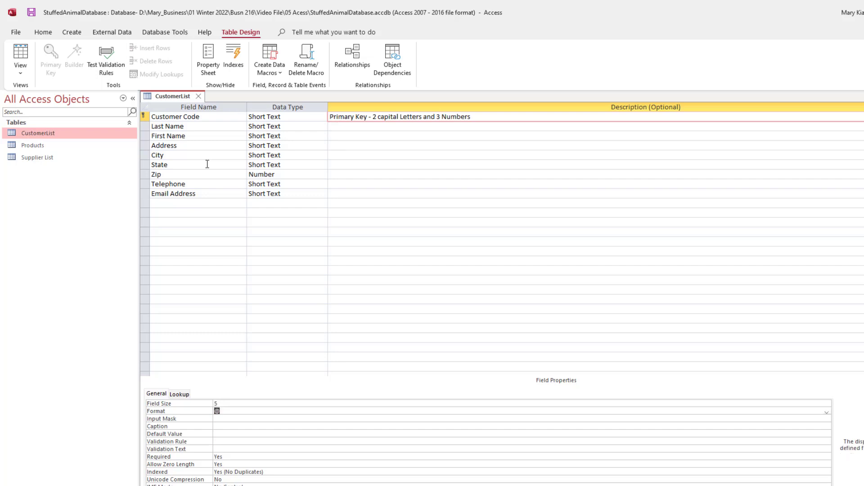
- Clear the Customer Code field's format and enter >LL000 as its input mask
key(Delete)
key(Return)
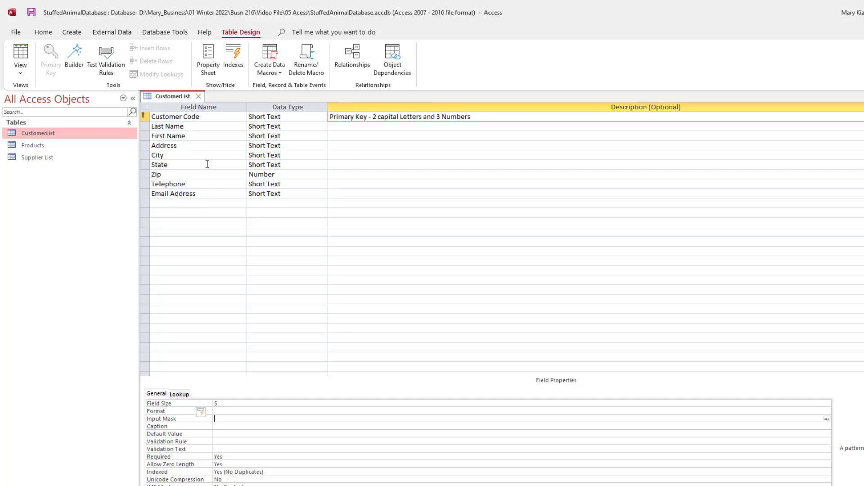
text(>LL000)
key(Return)
- Enter LL000 as the Customer Code field's validation rule
key(Return)
key(Return)
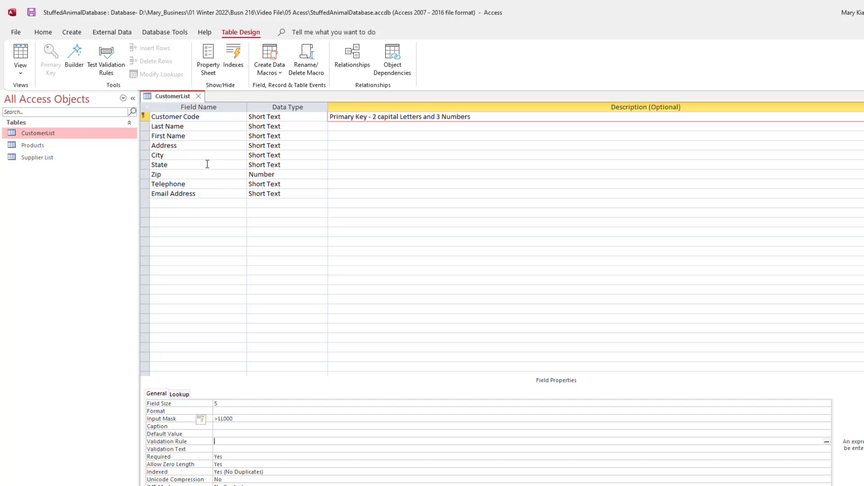
text(LL)
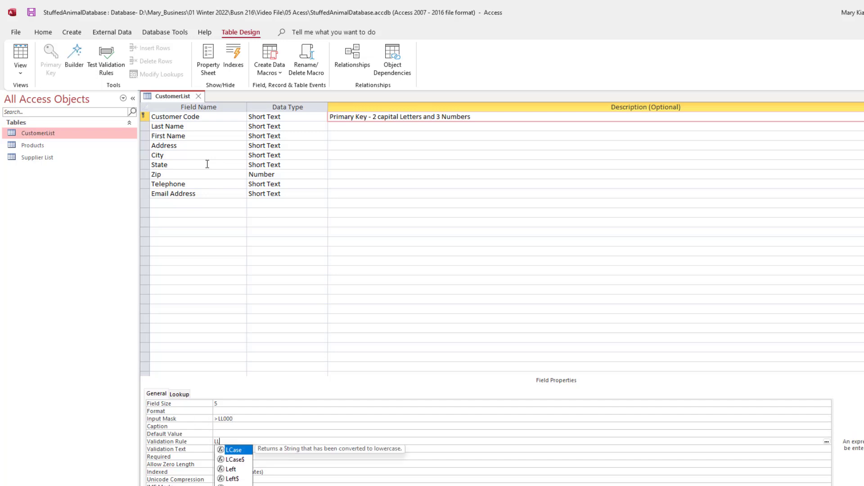
text(000)
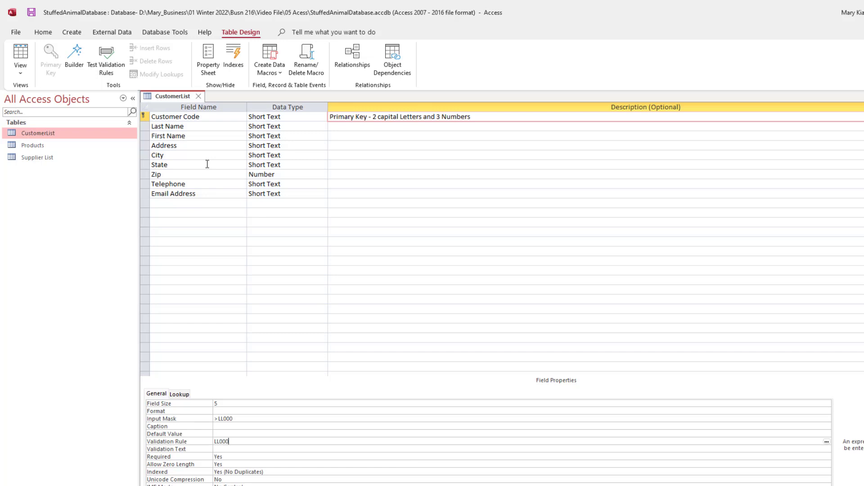
key(Return)
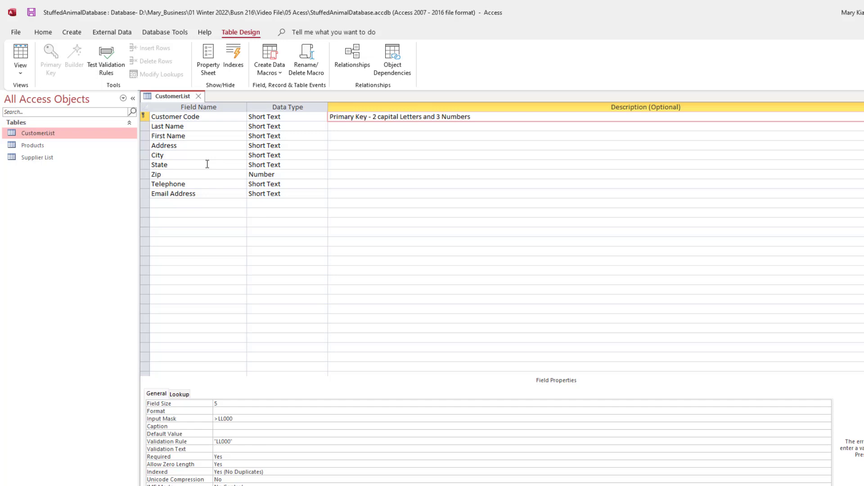
- Enter "Must enter 2 capital letters and 3 numbers" as the Customer Code field's validation text, and go to the Last Name field's description
text(Must enter 2 capital letters and 3 numbers)
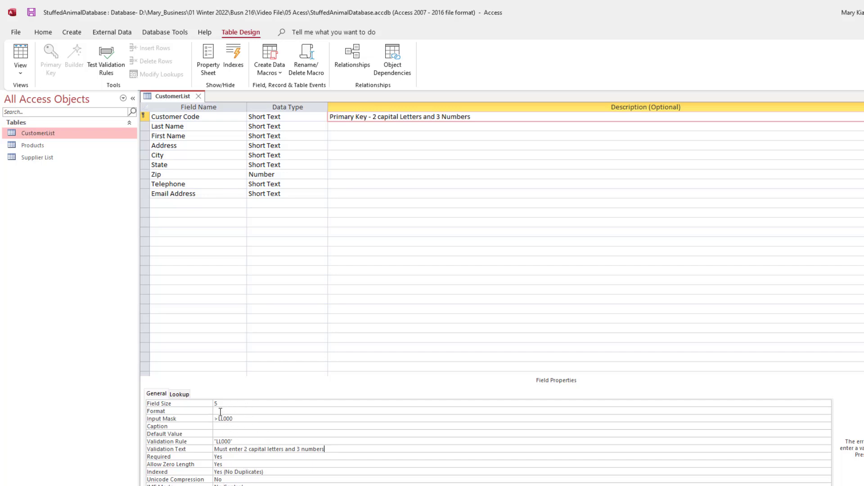
click(205, 126)
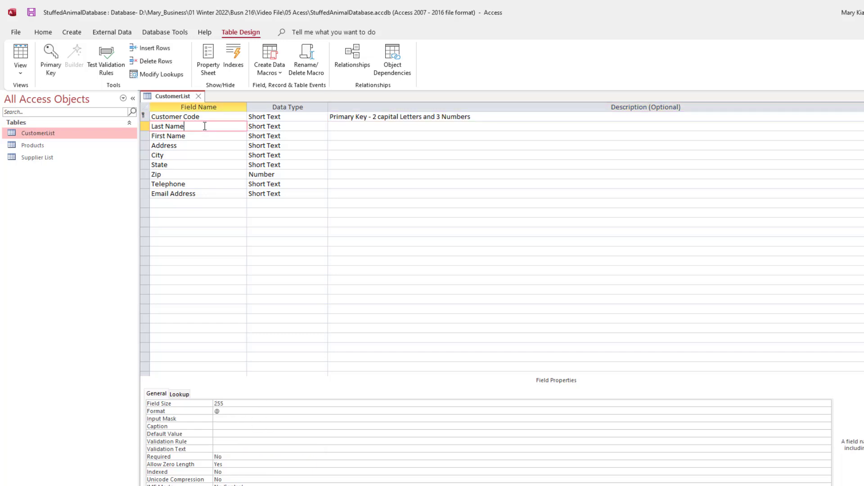
key(Tab)
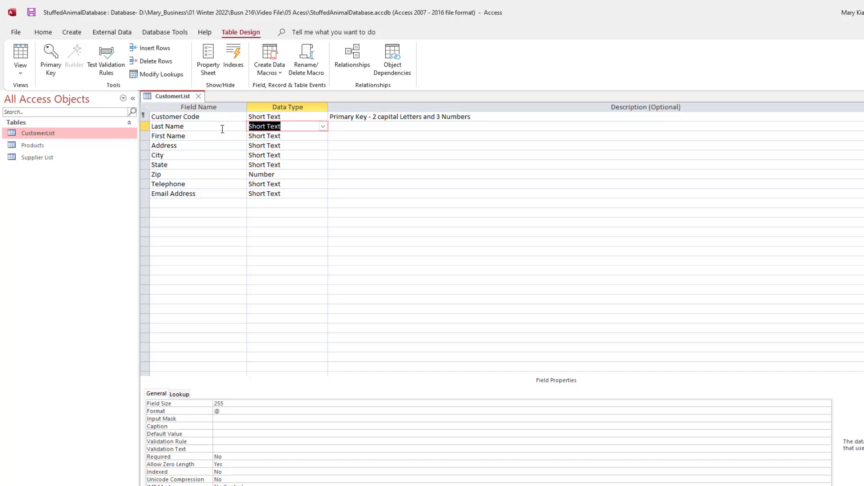
key(Tab)
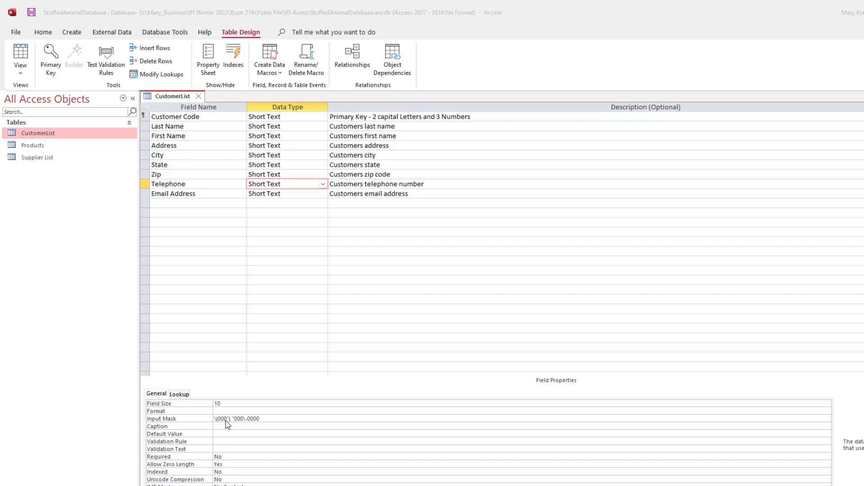
- Close the CustomerList table and open the Products table in Design View
click(268, 194)
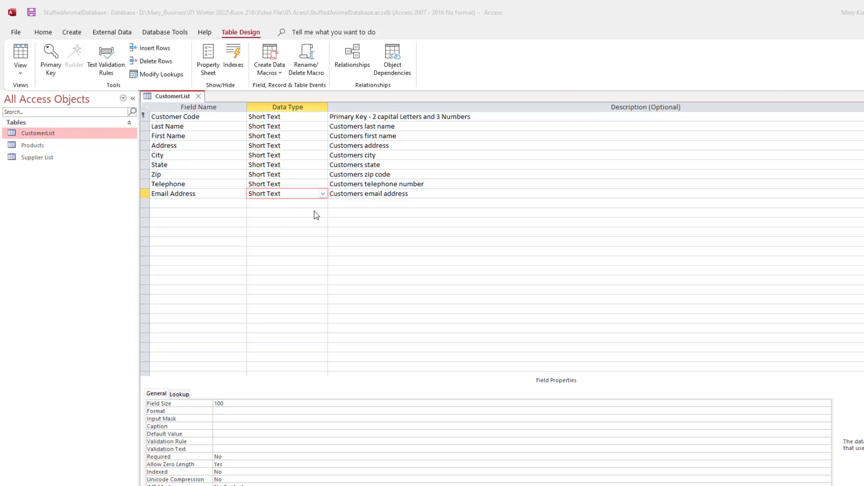
click(200, 97)
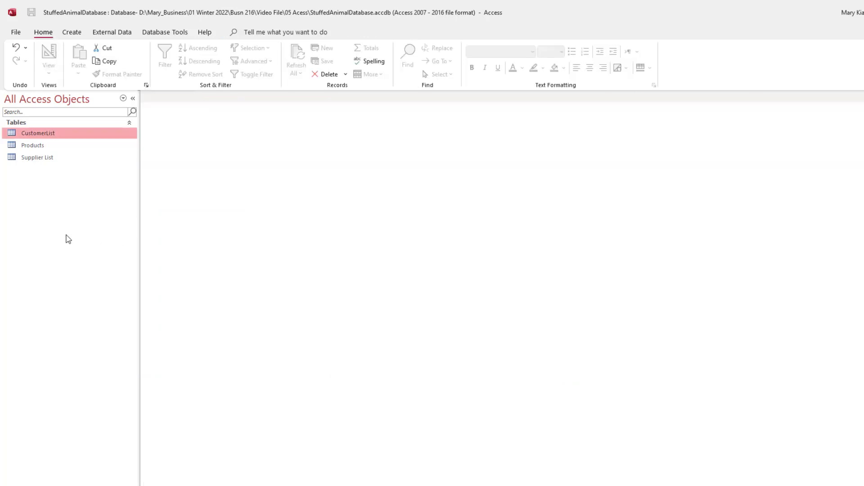
click(46, 149)
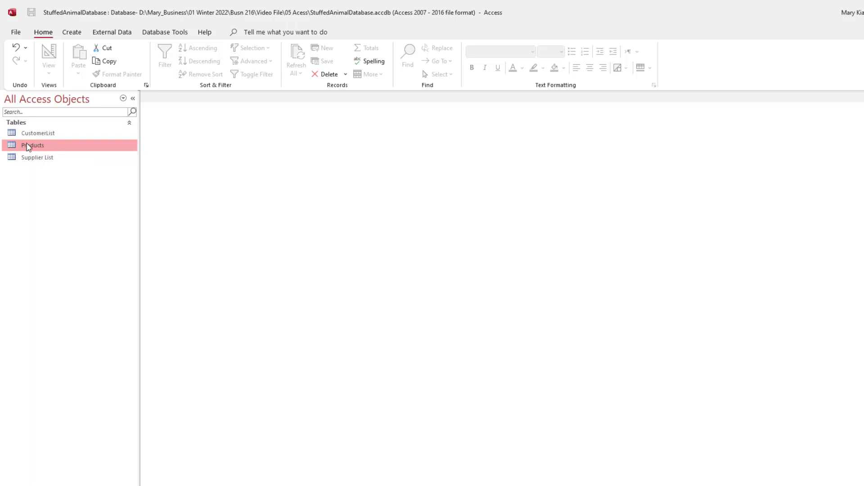
right_click(68, 151)
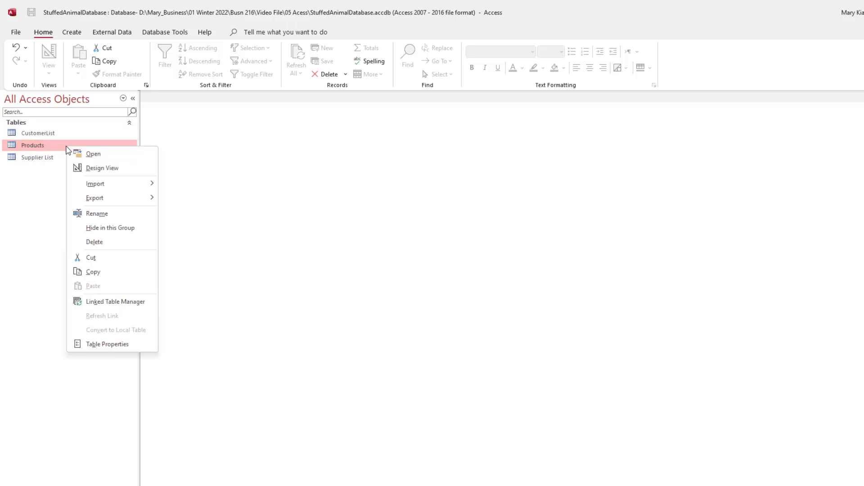
click(96, 168)
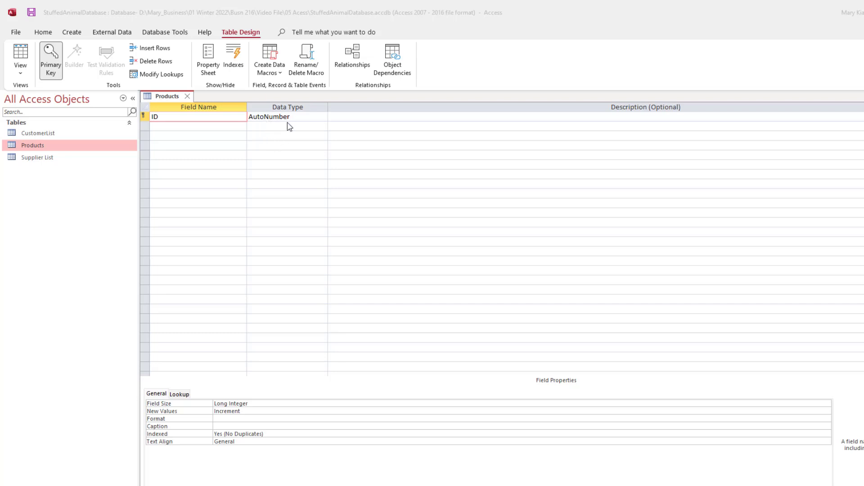
- Delete the ID field and its primary key from the Products table
right_click(201, 119)
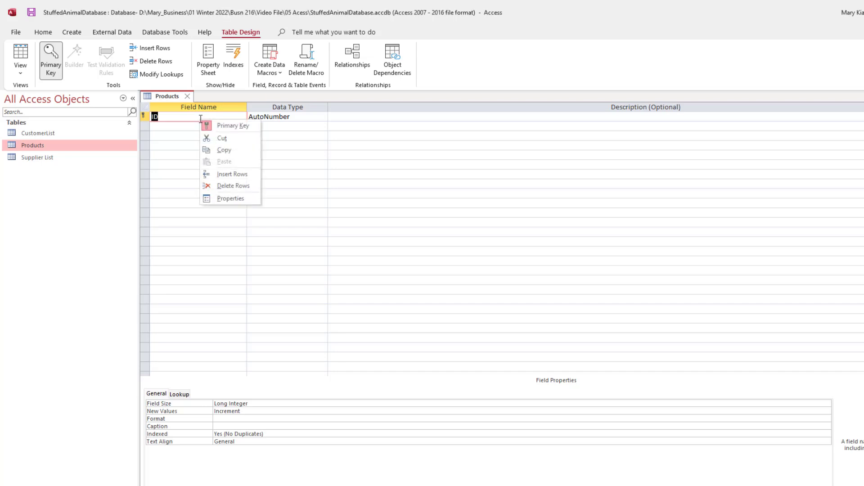
click(231, 186)
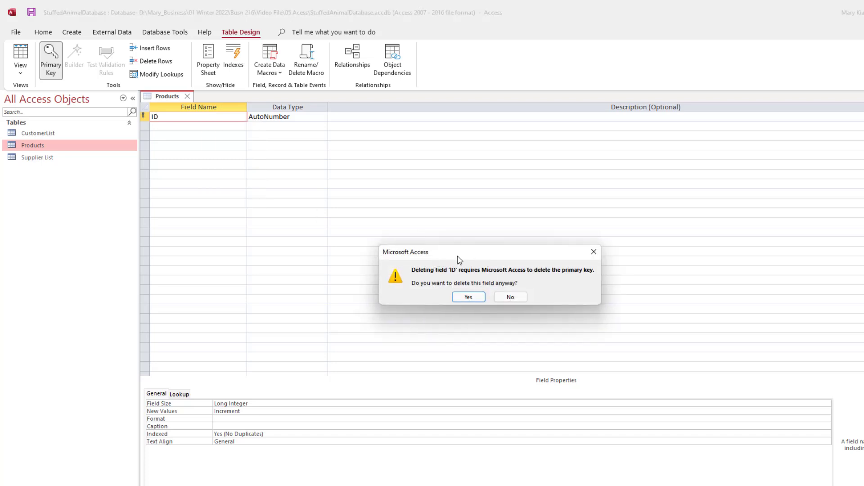
click(468, 298)
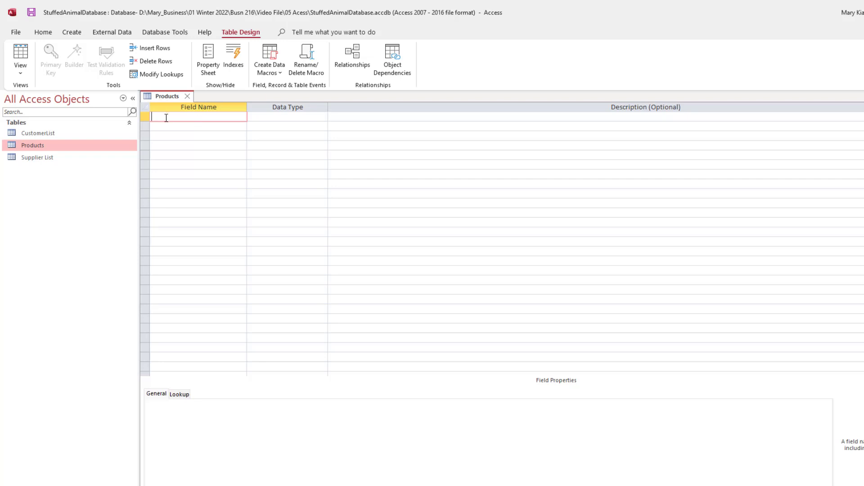
- Add a Short Text field ProductID as primary key, described as "Product ID - Primary Key - Three capital letters and 2 numbers"
text(ProductID)
right_click(189, 116)
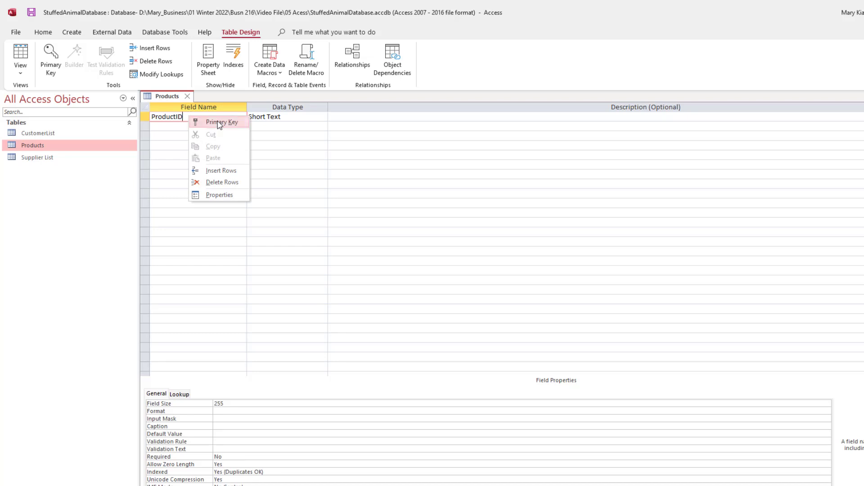
click(220, 124)
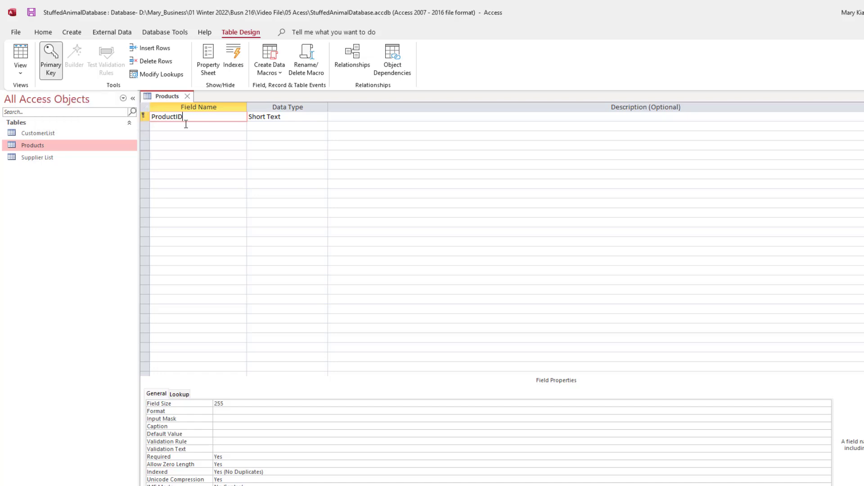
key(Tab)
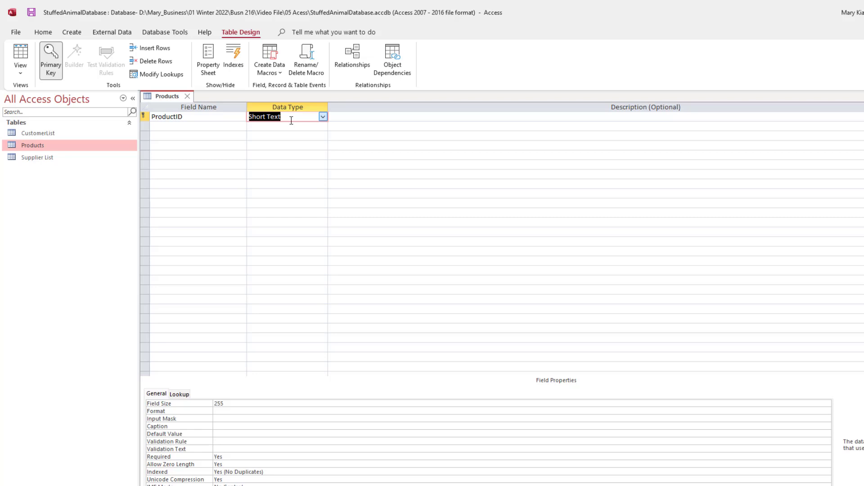
key(Tab)
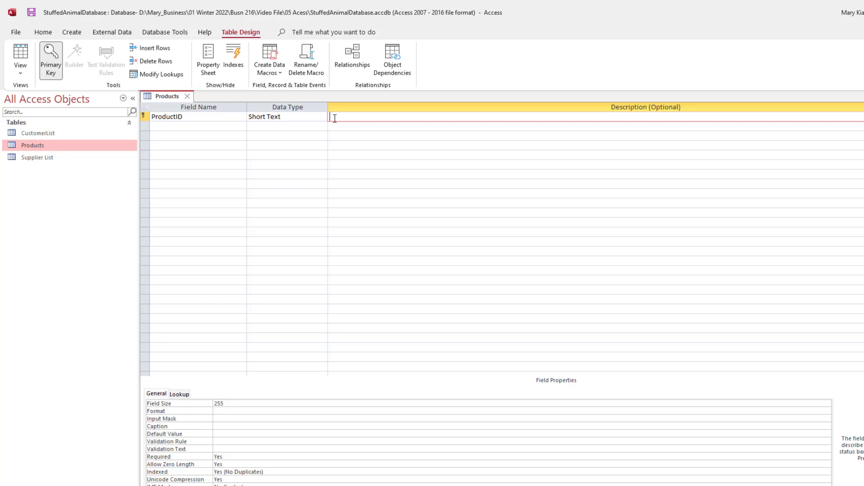
text(Product ID - Primary Key - Three capital letters and 2 numbers)
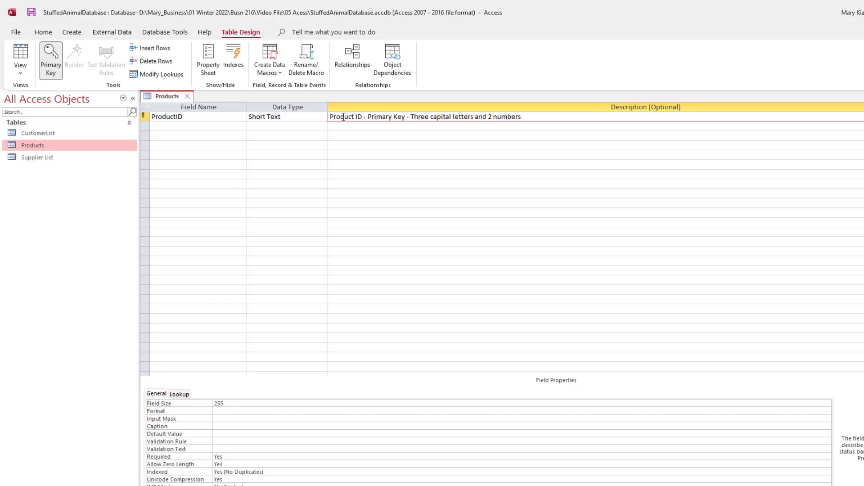
- Set the ProductID field's size to 5 and its input mask to >LLL00
key(F6)
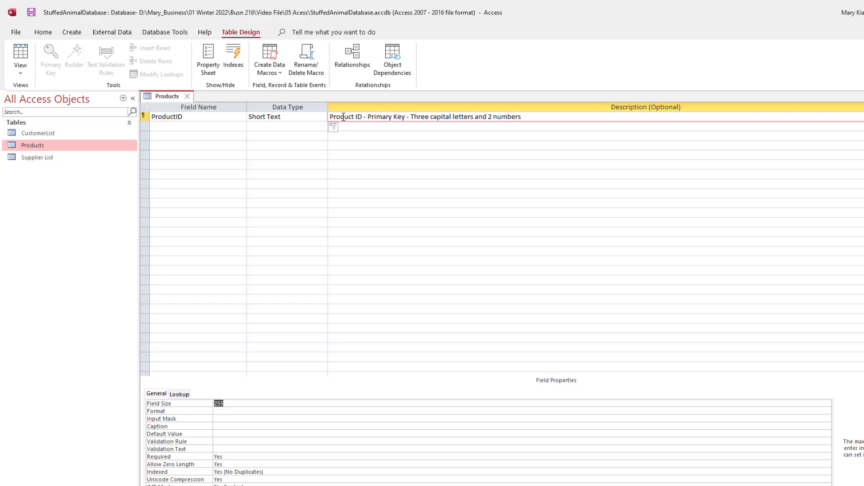
text(5)
key(Return)
key(Return)
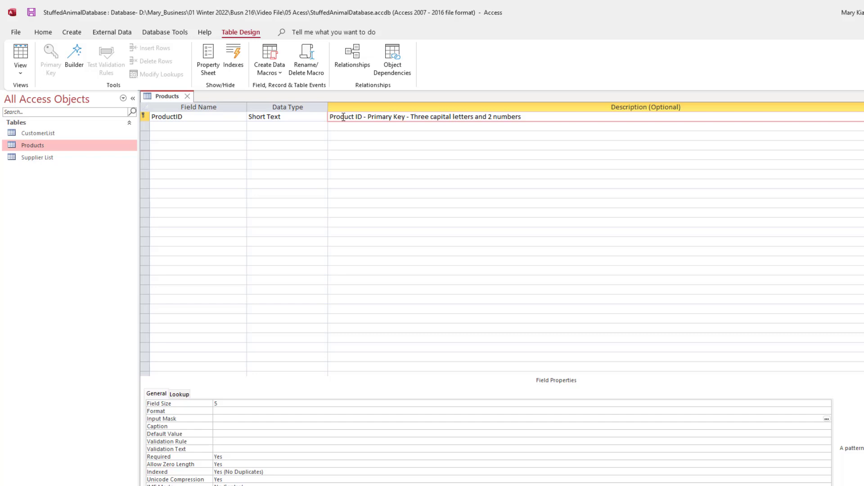
text(>LLL00)
click(343, 117)
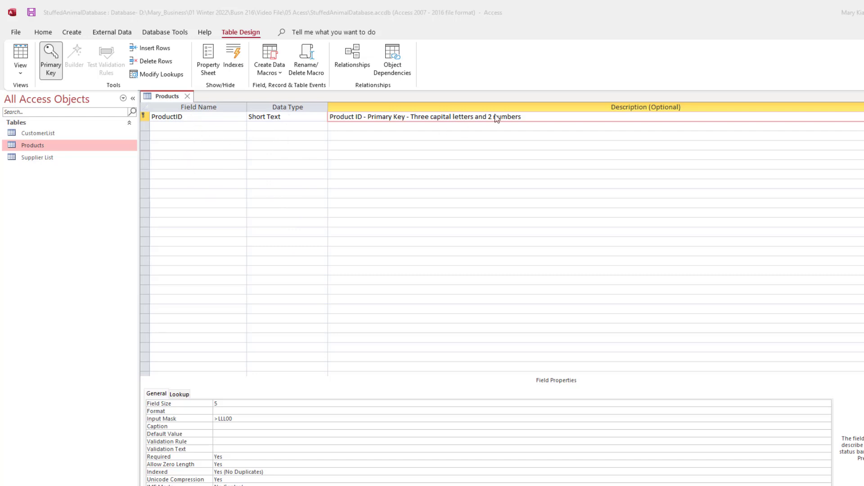
- Add a Short Text field named Product Description with the description "Description of the product"
click(177, 127)
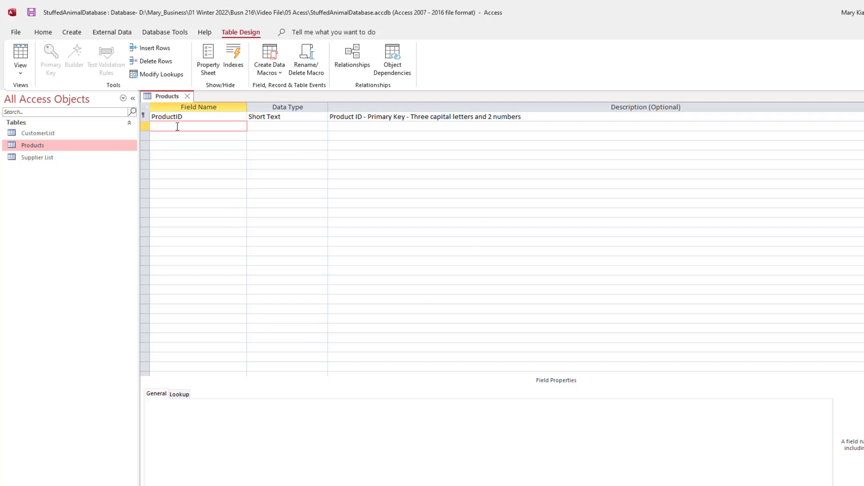
text(Product Description)
key(Tab)
key(Tab)
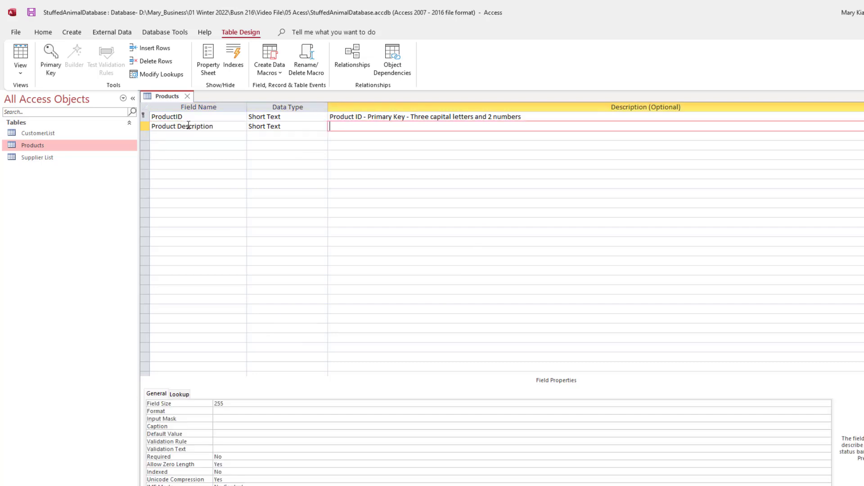
text(Description of the product)
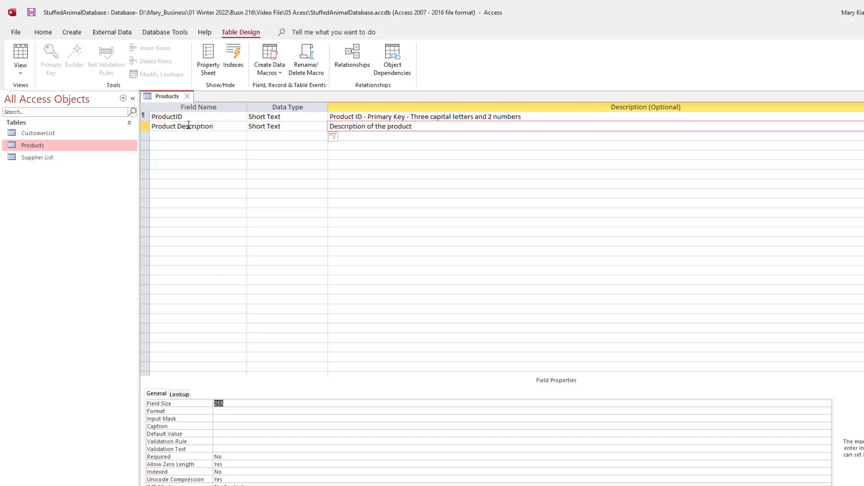
- Add a Number field named Quantity on Hand with the description "Quantity of our inventory to sell"
click(188, 136)
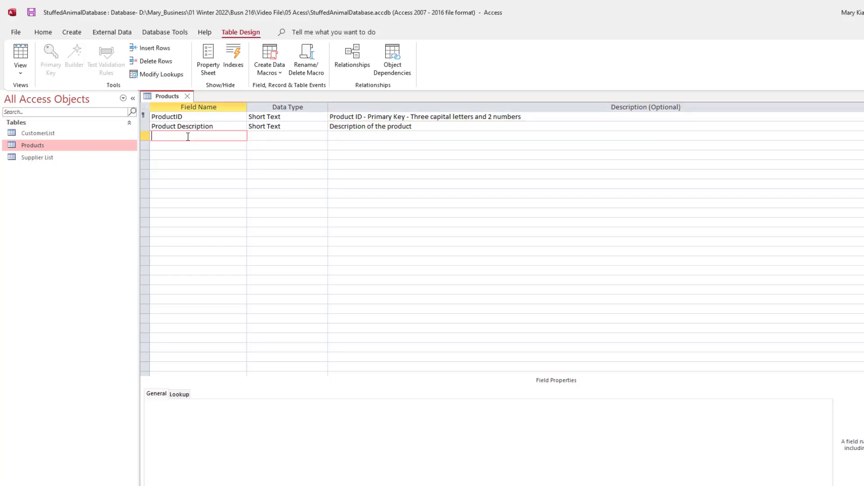
text(Quantity on Hand)
key(Tab)
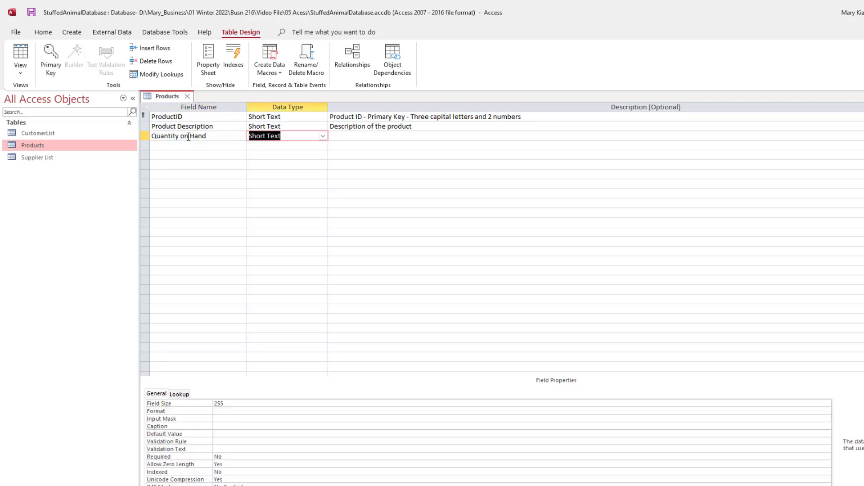
text(number)
key(Tab)
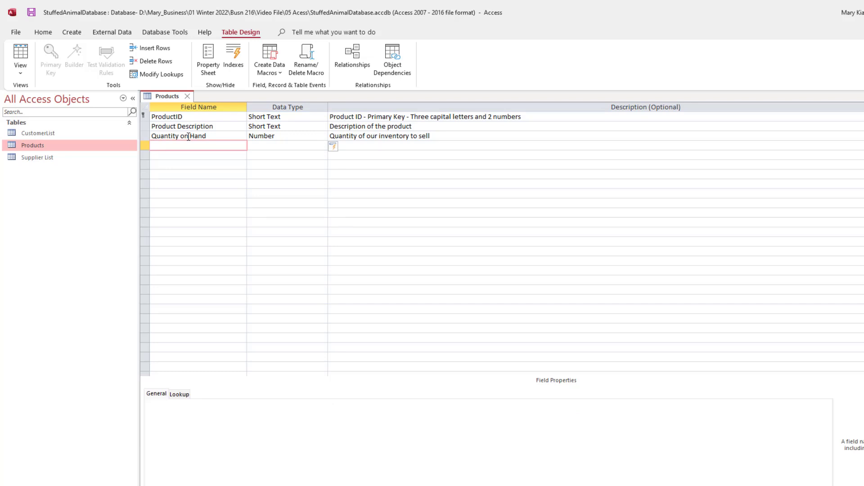
- Add a Currency field named Cost with the description "Cost of the product"
text(Cost)
key(Tab)
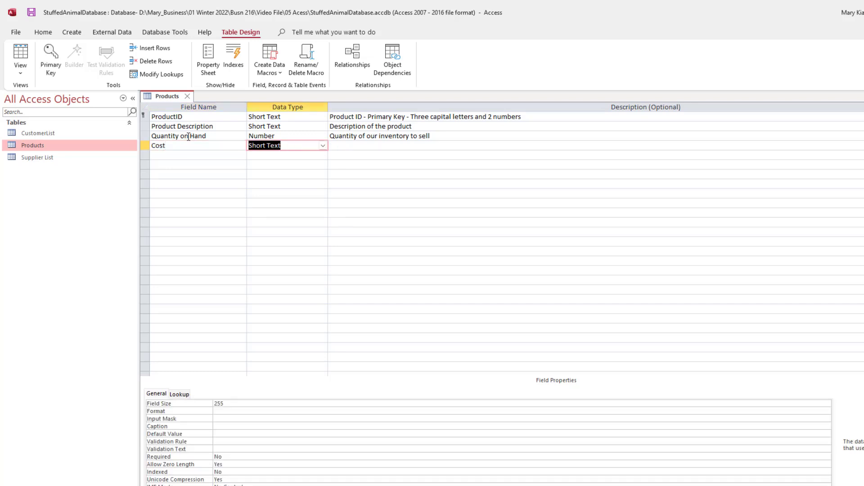
text(currency)
key(Tab)
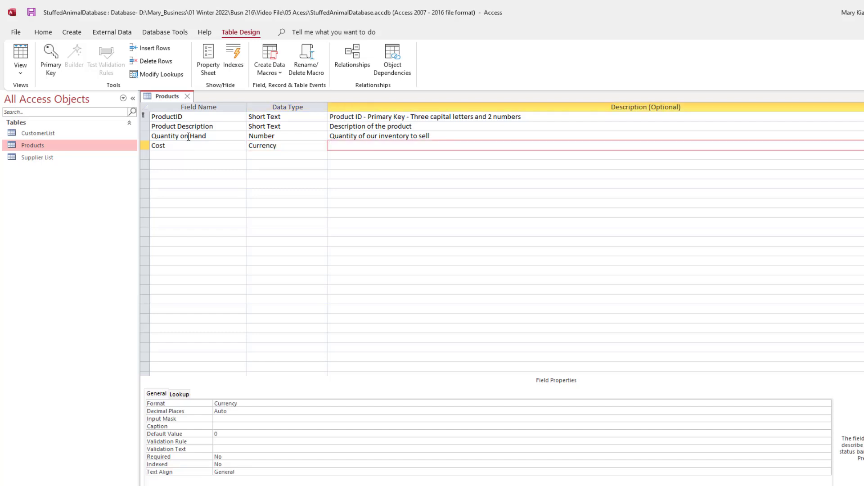
text(Cost of the product)
- Give the Cost field the validation rule >=0 And <=100 and the validation text "must be between 0 and 100"
key(F6)
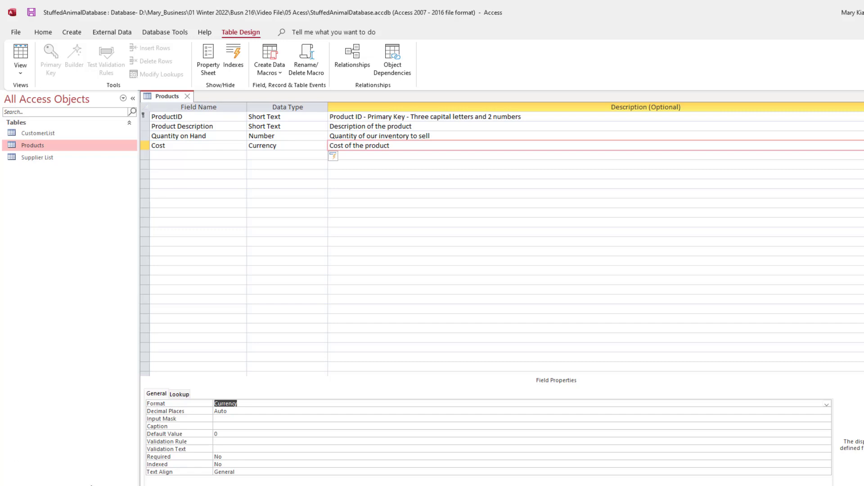
click(218, 442)
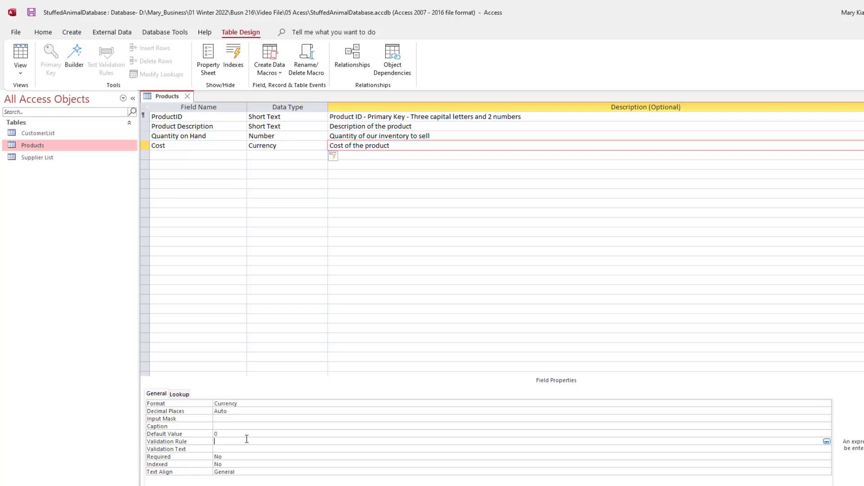
text(>=0 And <=100)
click(221, 449)
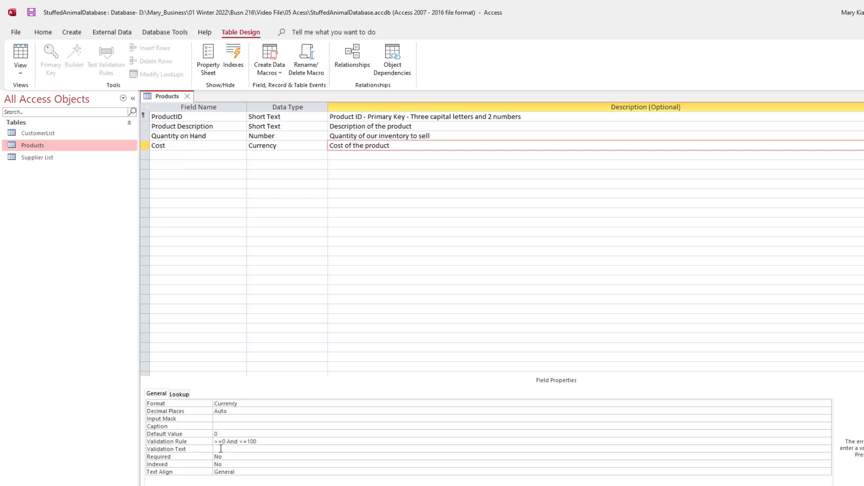
text(must be between 0 and 100)
- Add a Currency field named Sell Price with the description "The selling price of our products"
click(166, 155)
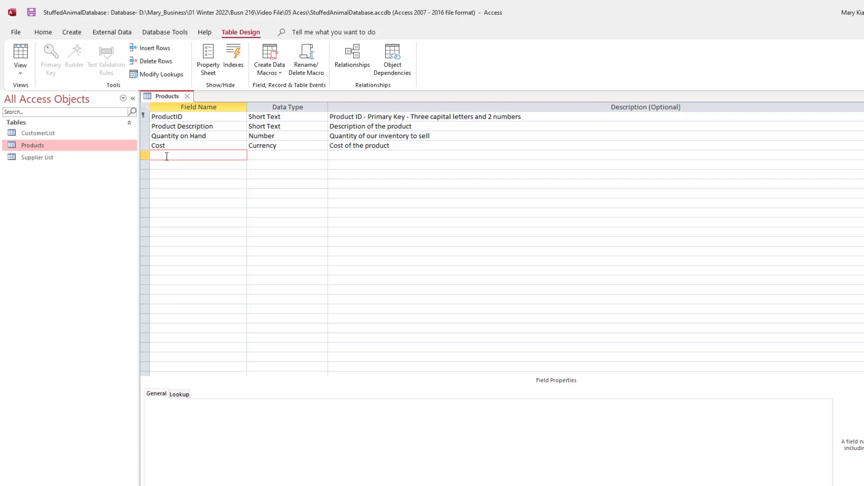
text(Sell Price)
key(Tab)
text(c)
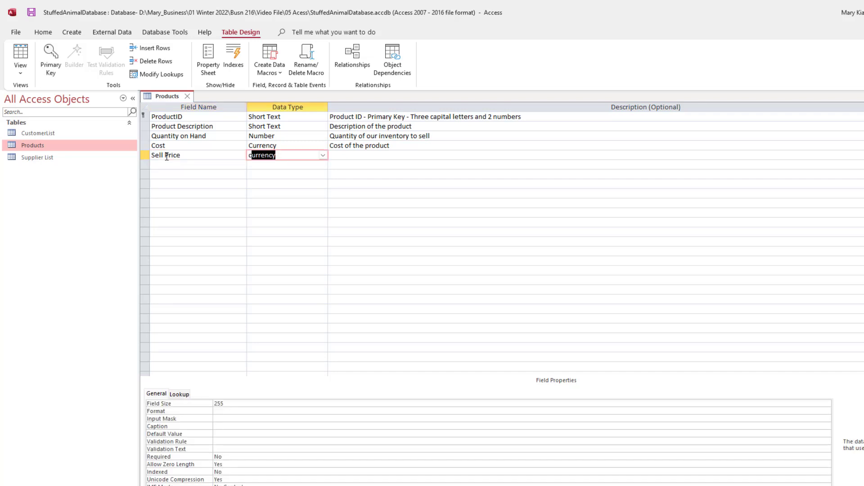
key(Tab)
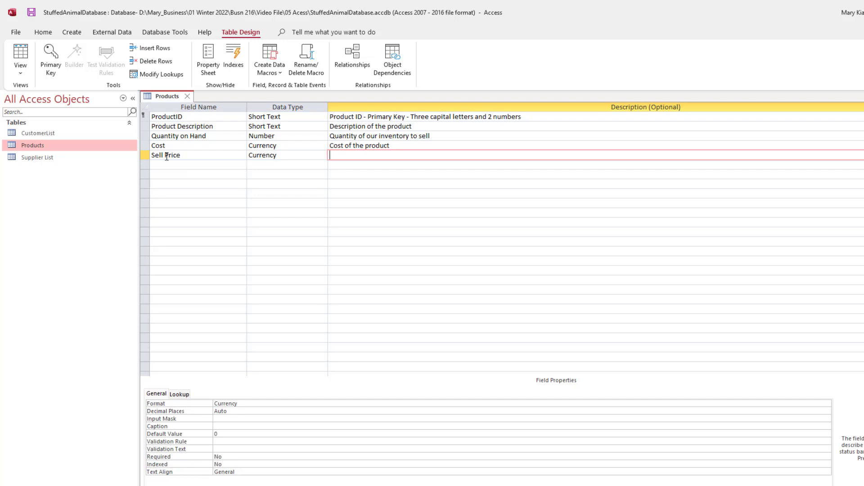
text(The selling price of our products)
key(Tab)
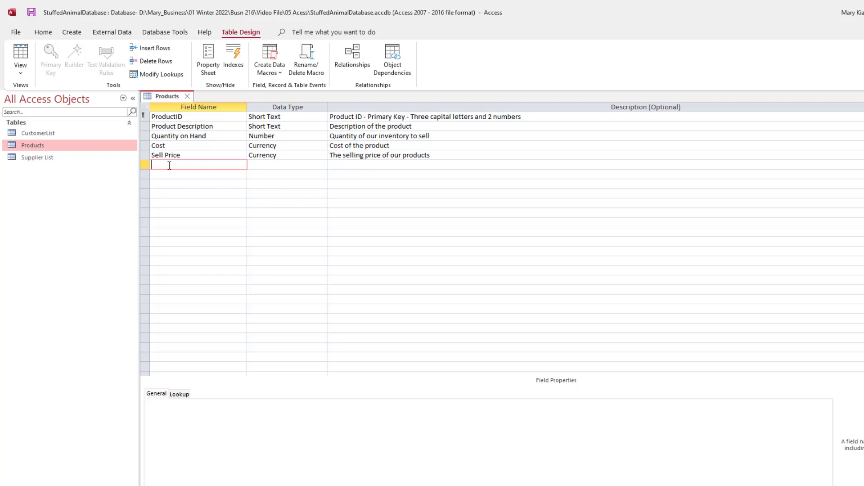
- Add a field named Supplier Code to the Products table and start the Lookup Wizard for its data type
text(Supplier Code)
key(Tab)
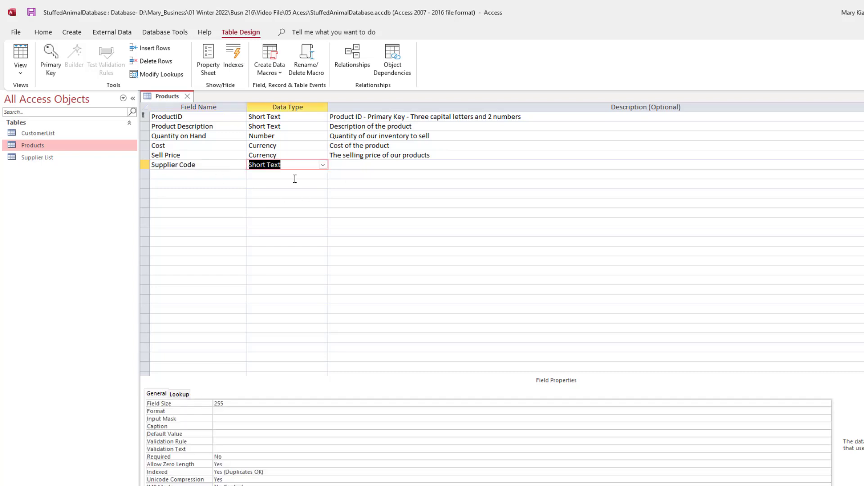
click(323, 166)
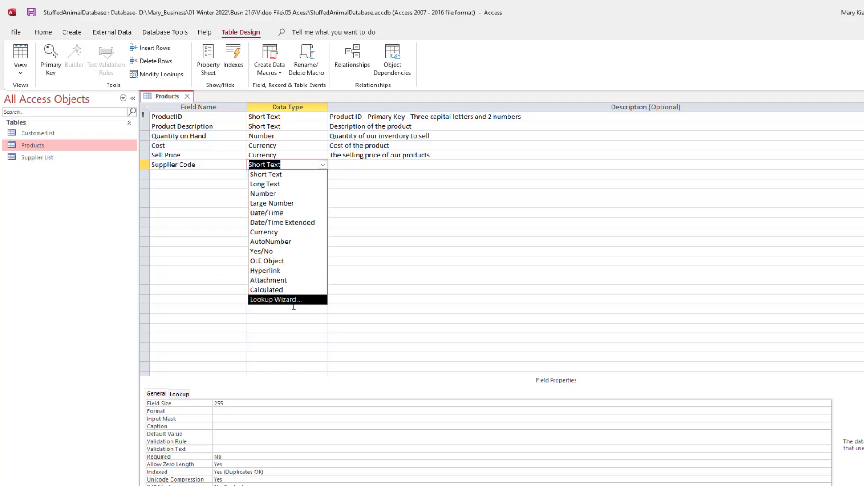
click(295, 301)
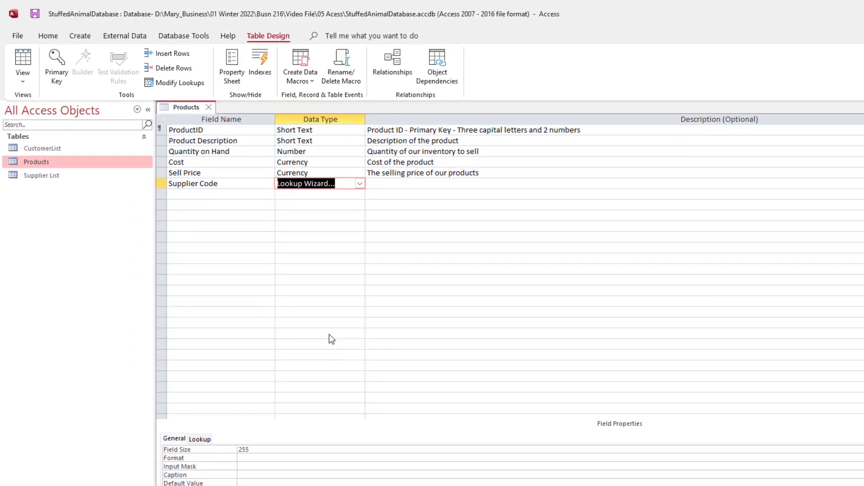
drag(481, 134, 531, 201)
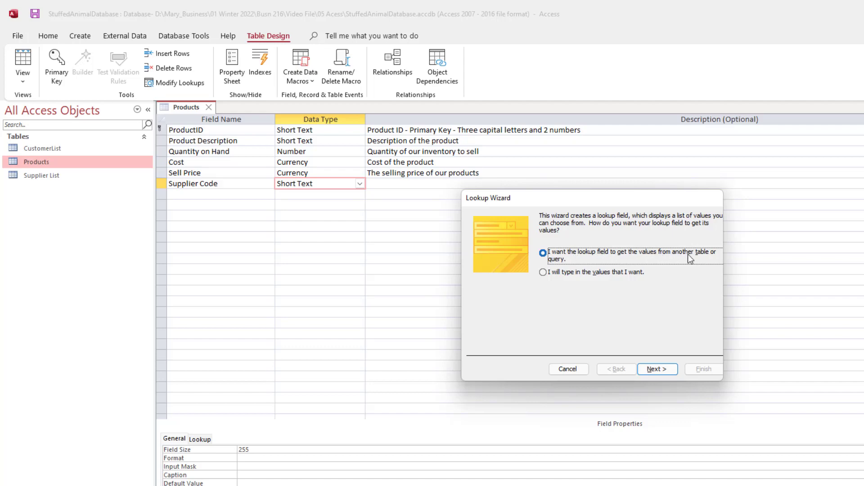
- Make the Supplier Code lookup get its values from the Supplier Store Code field of the Supplier List table
click(657, 367)
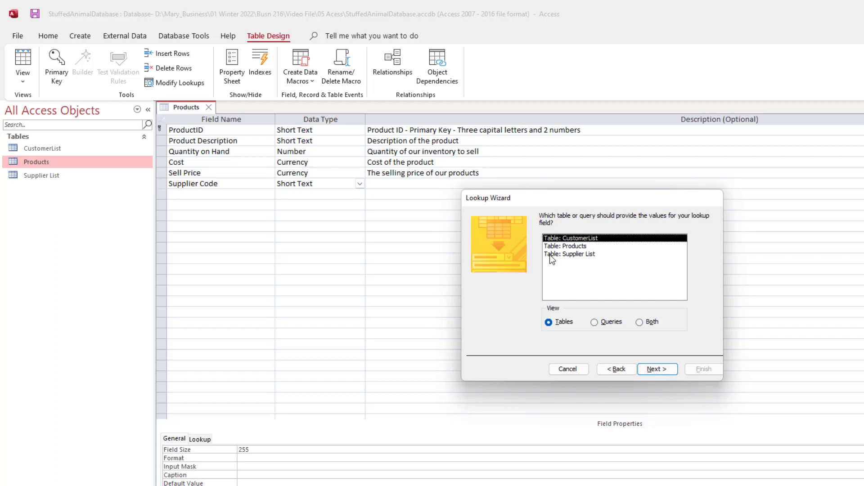
click(577, 255)
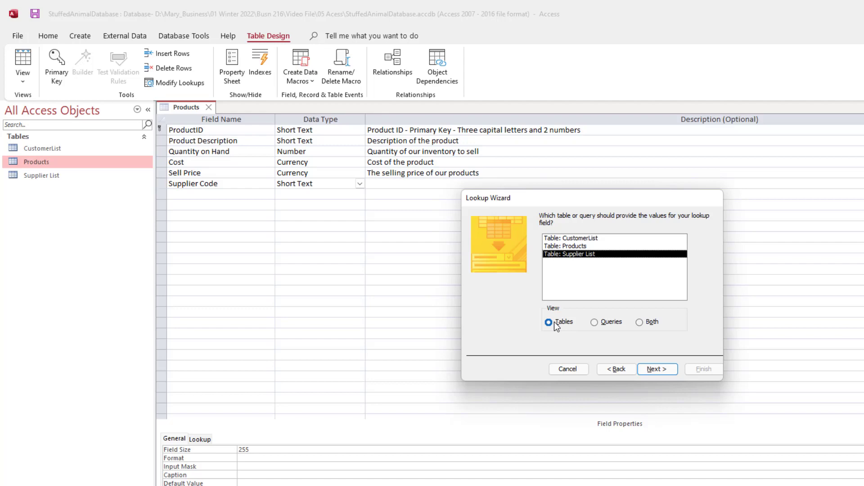
click(649, 370)
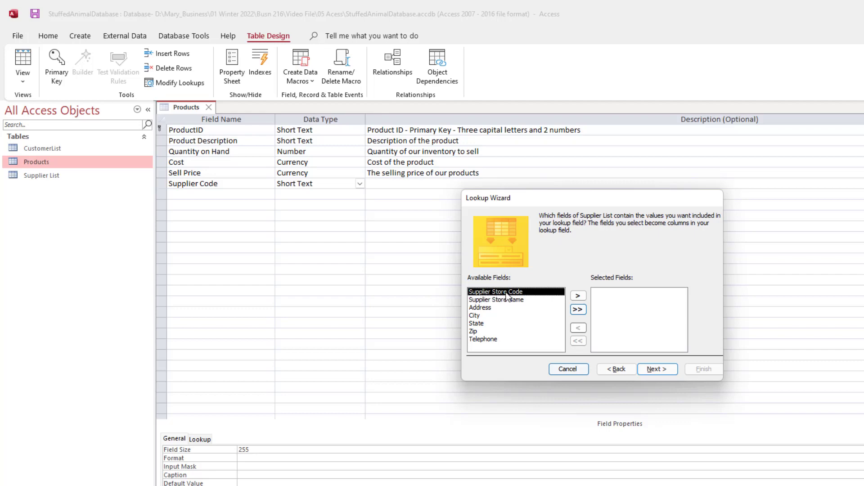
click(579, 296)
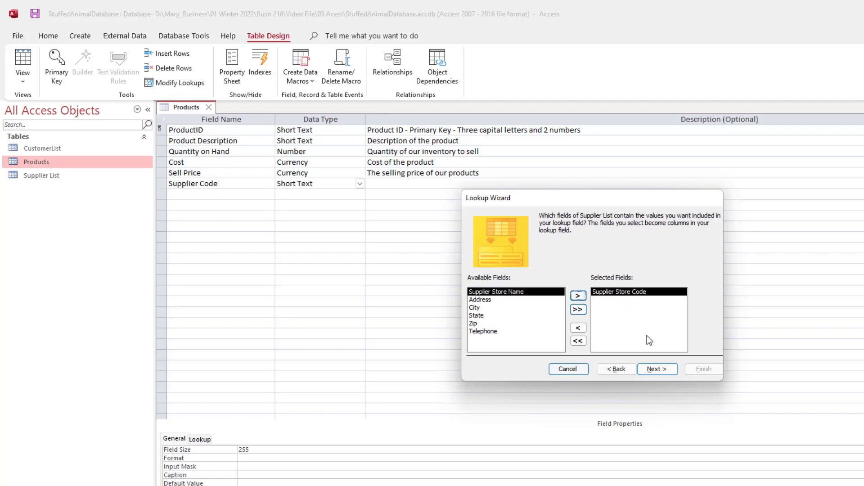
click(652, 369)
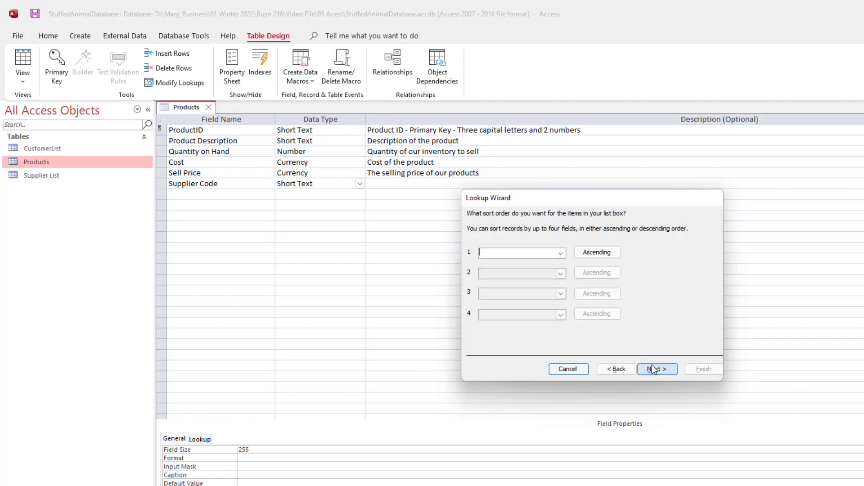
- Sort the lookup by Supplier Store Code in ascending order, then finish the wizard with the label Supplier Code and save the table
click(561, 253)
click(509, 272)
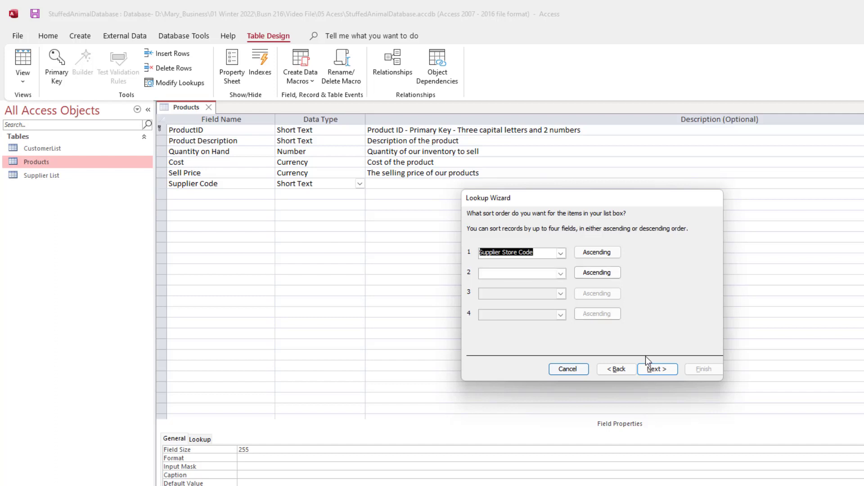
click(654, 370)
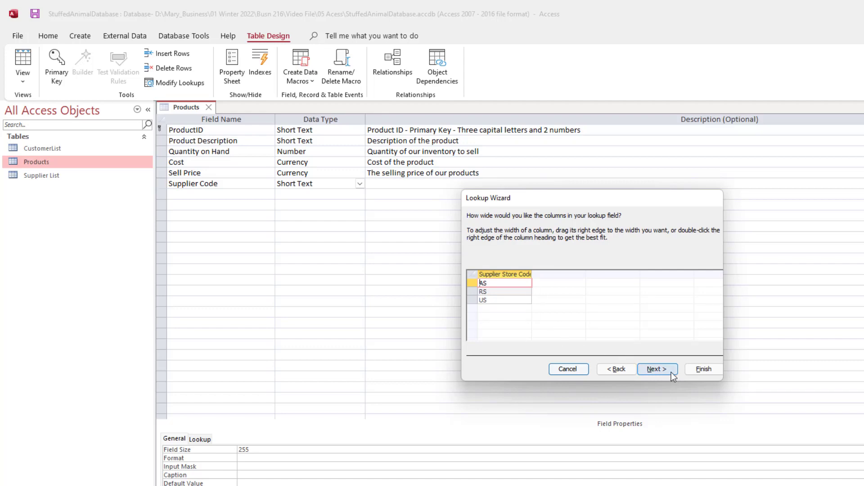
click(660, 369)
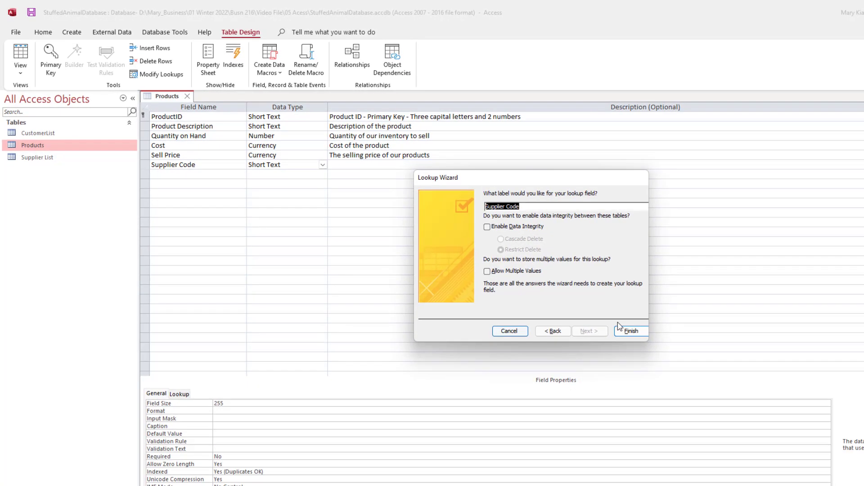
click(630, 332)
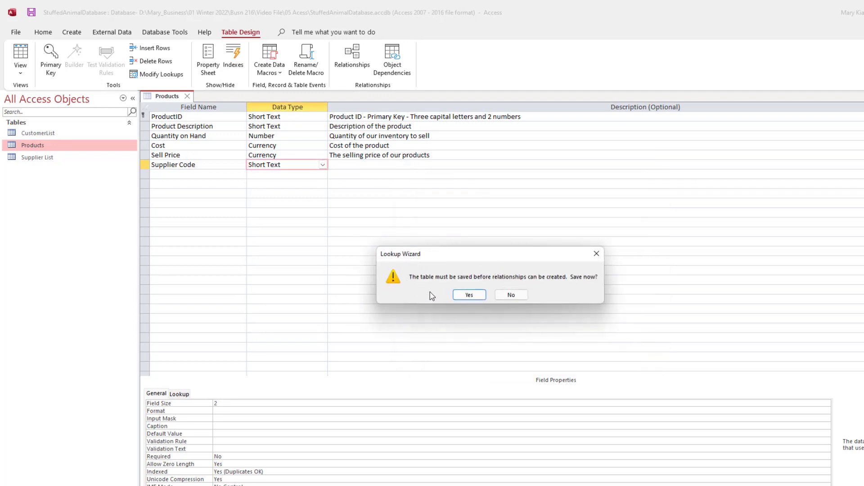
click(473, 295)
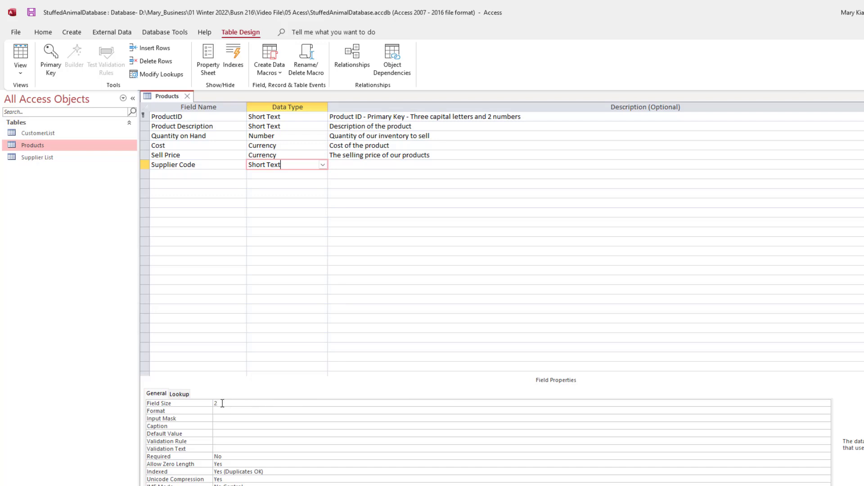
- Describe the Supplier Code field as "The code of the supplier we bought from - Lookup to supplier table to get the supplier code"
click(397, 162)
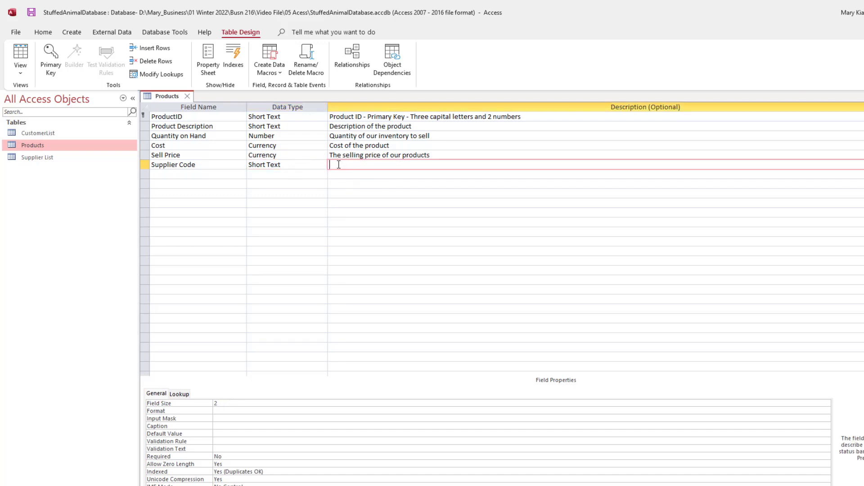
text(The code of the supplier we bought from - Lookup to supplier table to get the supplier code)
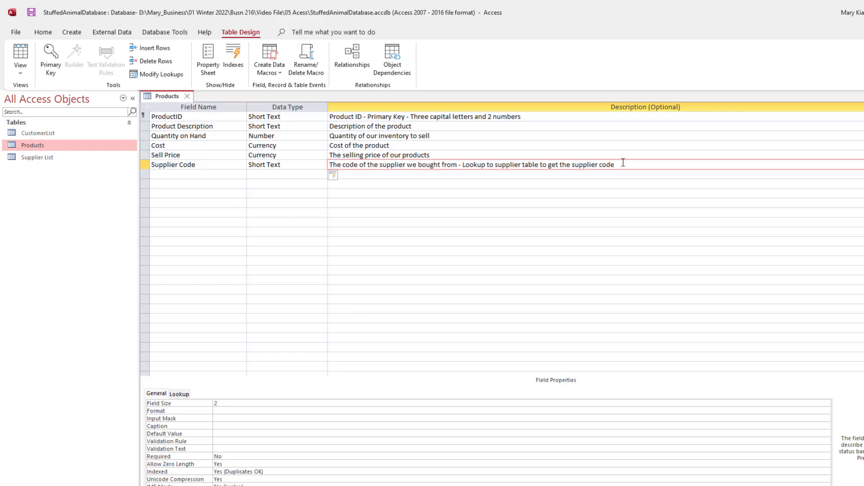
key(Return)
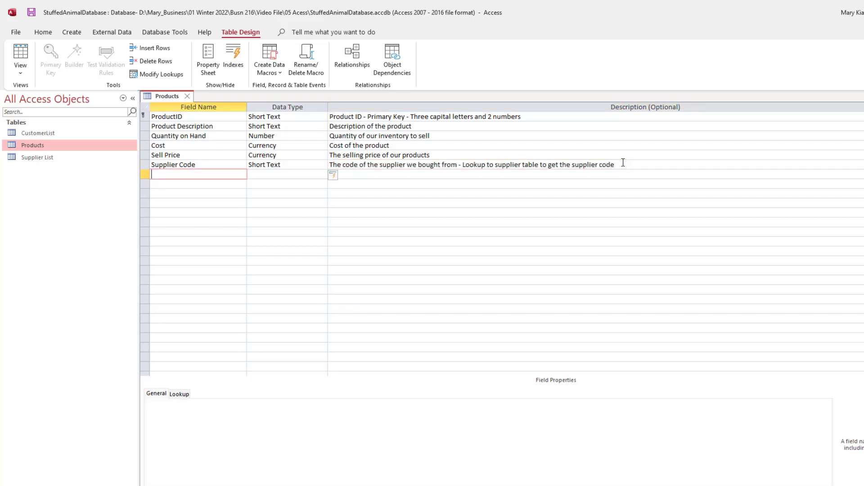
- Add a Customer Code lookup field that gets its values from the Customer Code field of the CustomerList table
text(Customer Code)
key(Return)
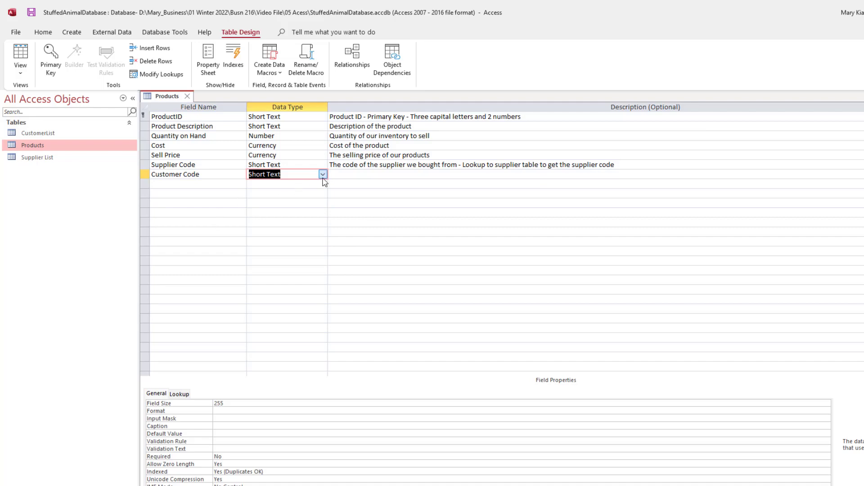
click(285, 321)
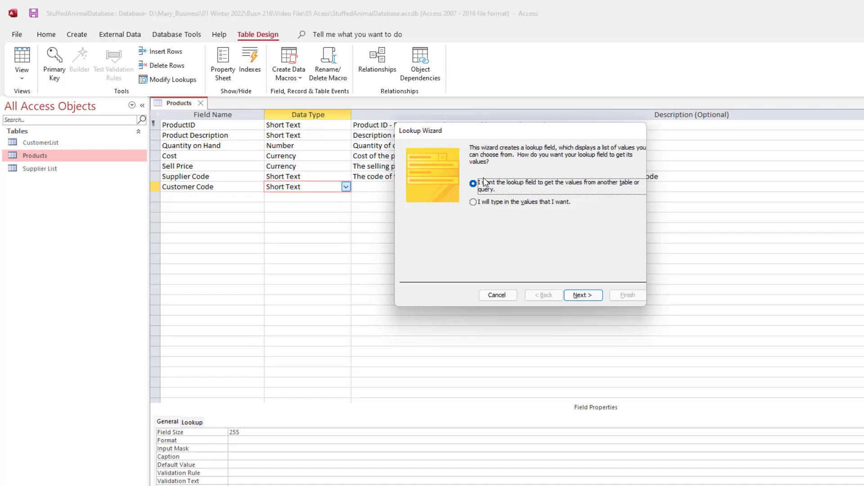
click(582, 295)
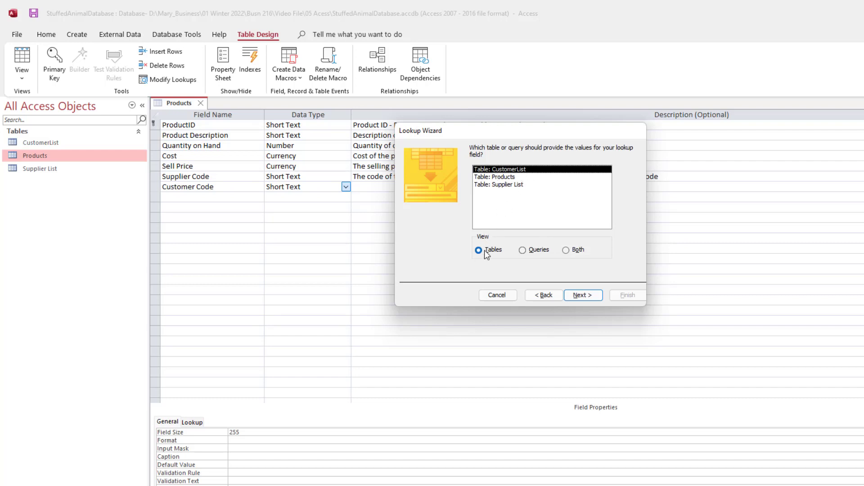
click(588, 299)
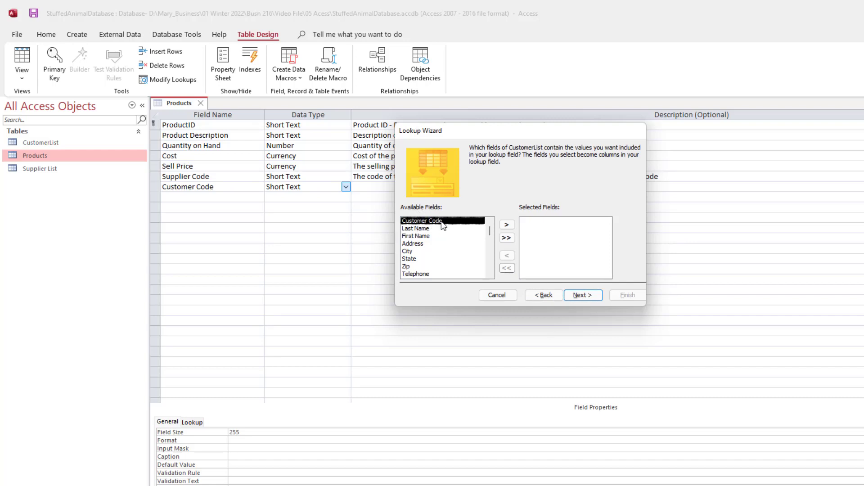
click(507, 226)
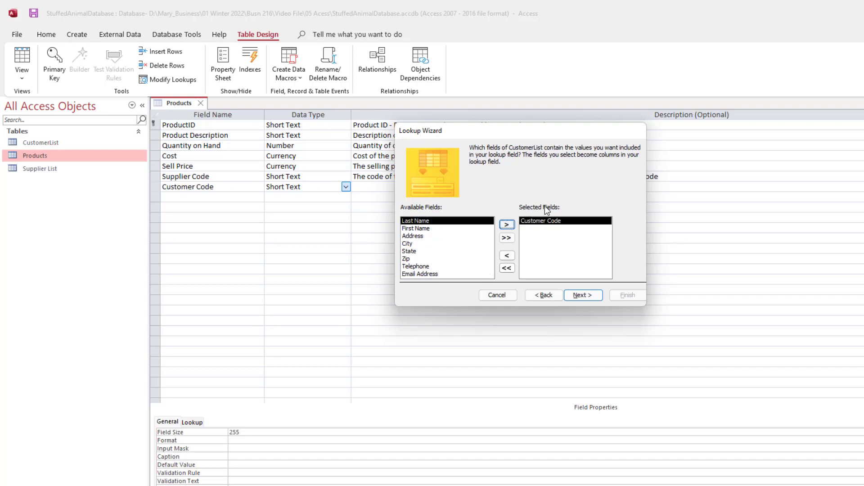
click(582, 296)
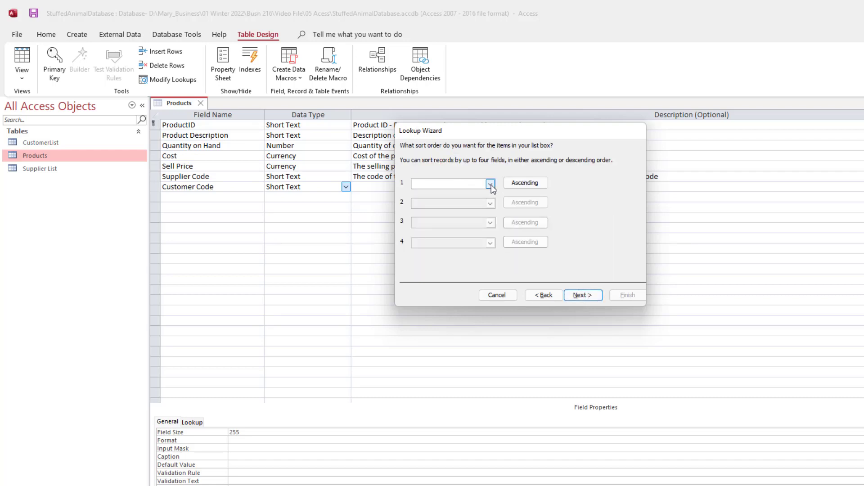
- Sort the lookup by Customer Code in ascending order, then finish the wizard with the label Customer Code and save the table
click(491, 184)
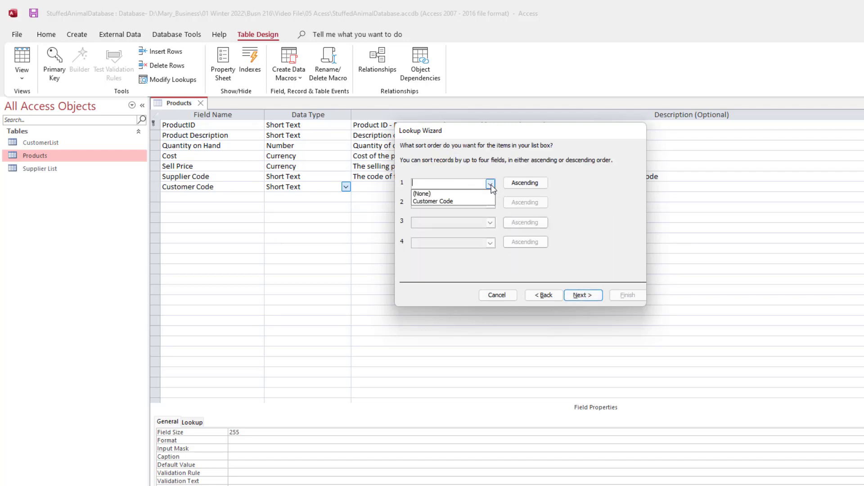
click(454, 202)
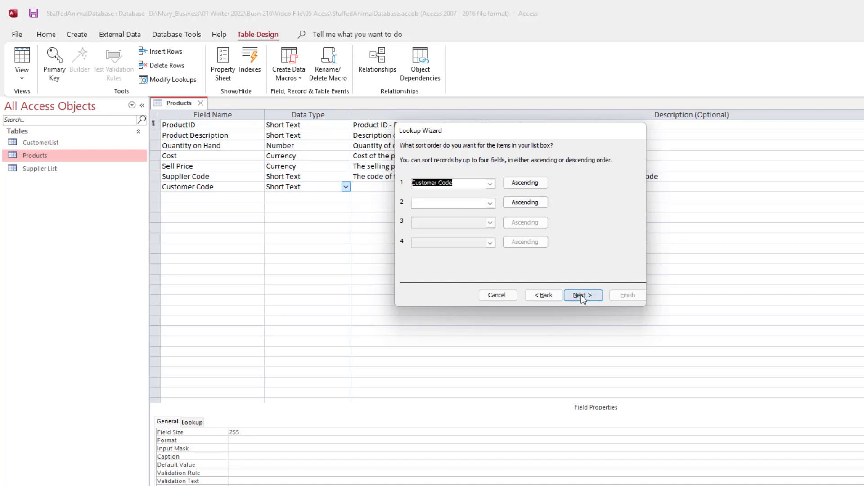
click(578, 295)
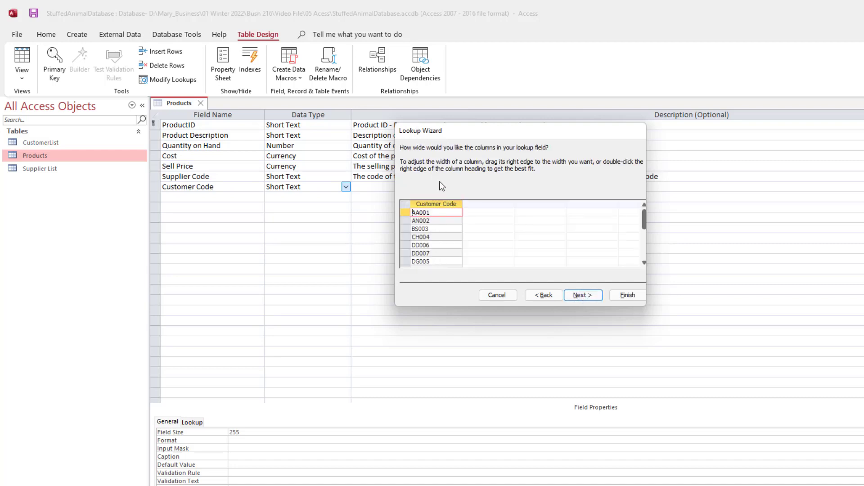
click(582, 295)
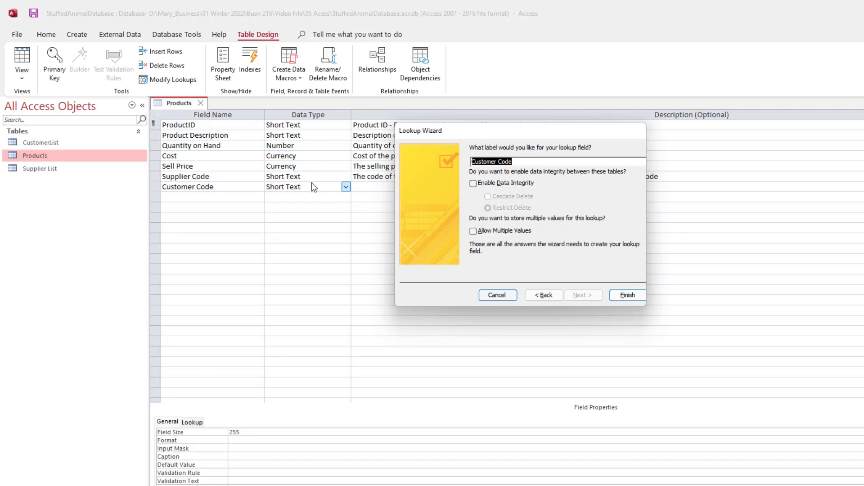
click(628, 296)
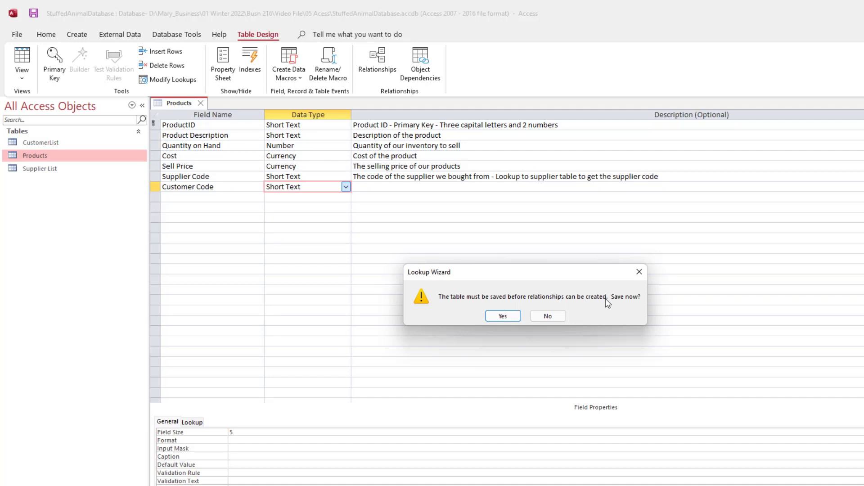
click(503, 316)
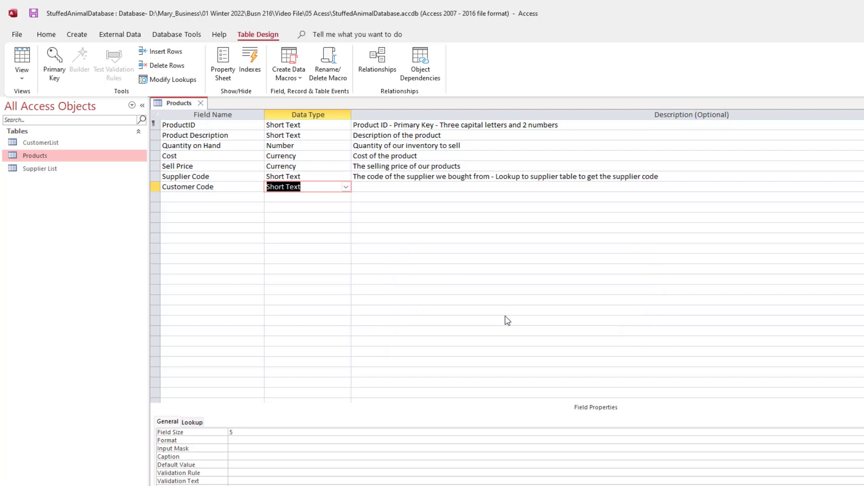
- Describe the Customer Code field as "The code of the customer we sold to - Lookup to customer table to get the customer code"
click(360, 188)
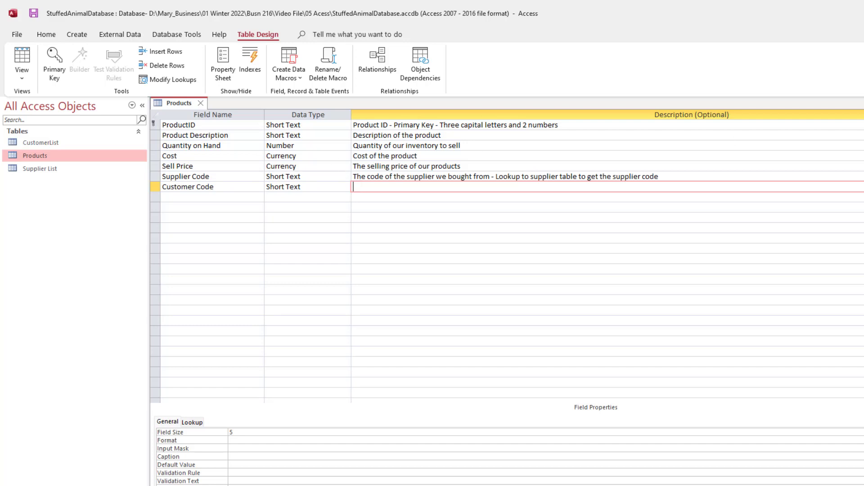
text(The code of the customer we sold to - Lookup to customer table to get the customer code)
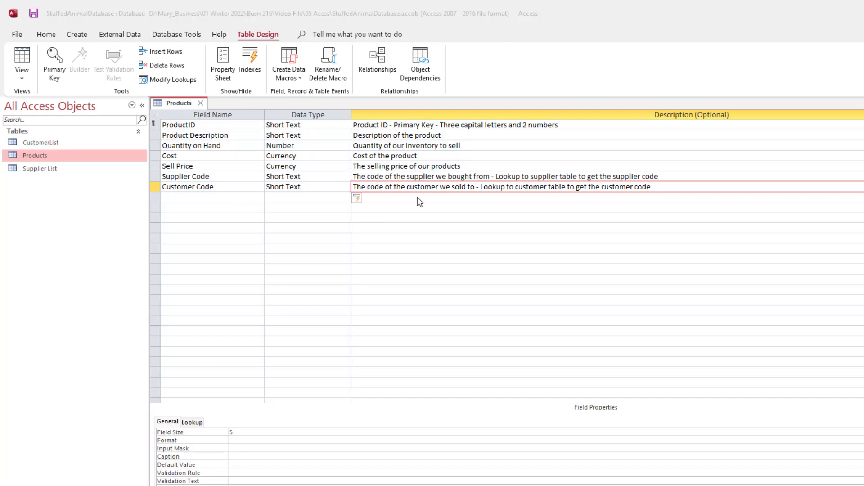
key(Tab)
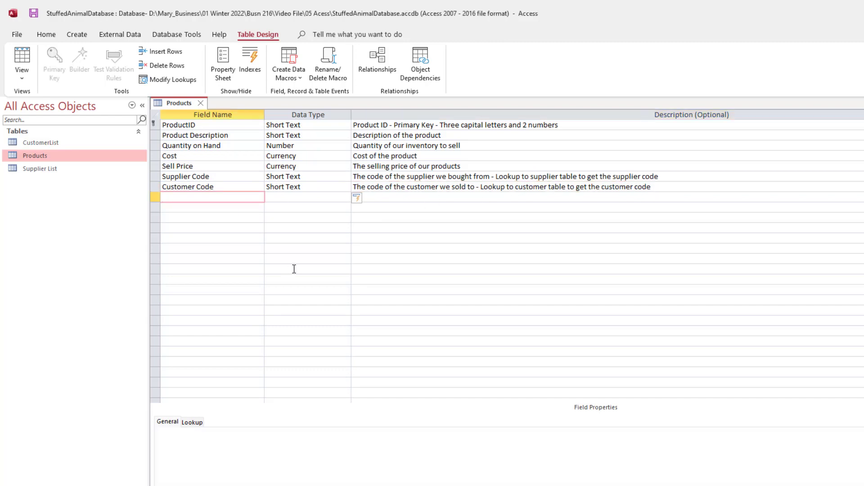
- Add a Number field named Quantity Sold with the description "The quantity number we sold out"
text(Quantity Sold)
key(Tab)
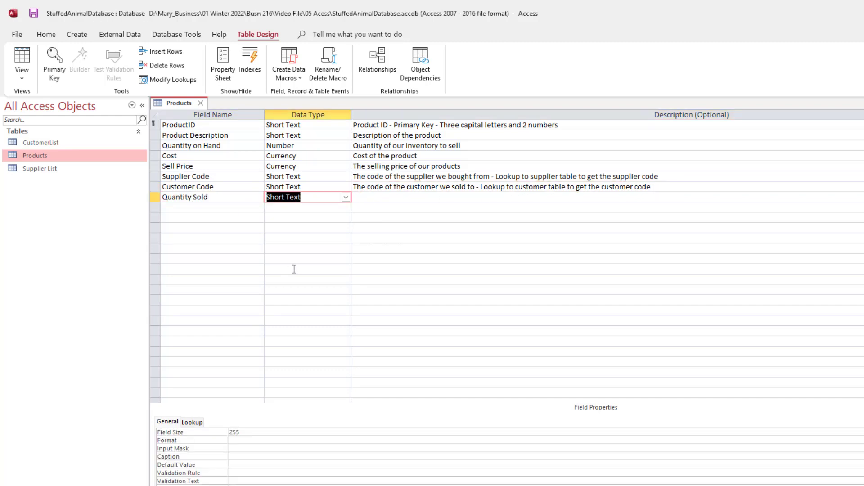
text(number)
key(Tab)
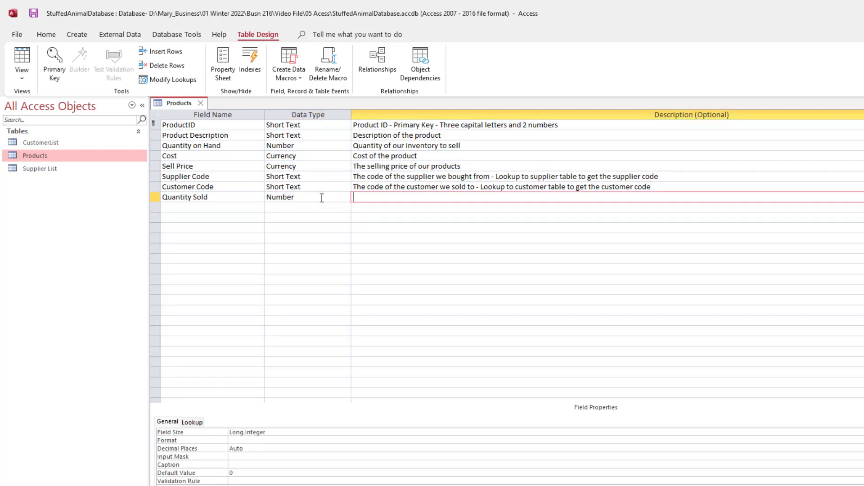
text(The quantity number we sold out)
key(Tab)
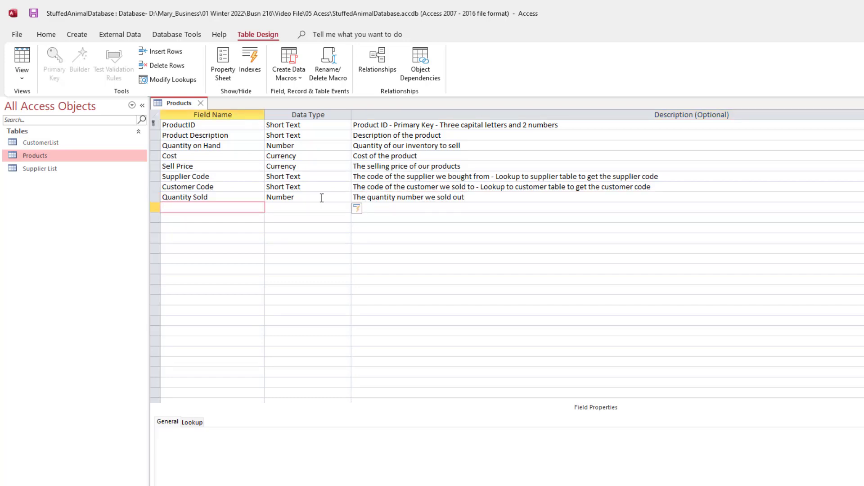
- Add a field named Wholesale Retail and make it a lookup field with values typed in by hand
text(Wholesale Retail)
key(Tab)
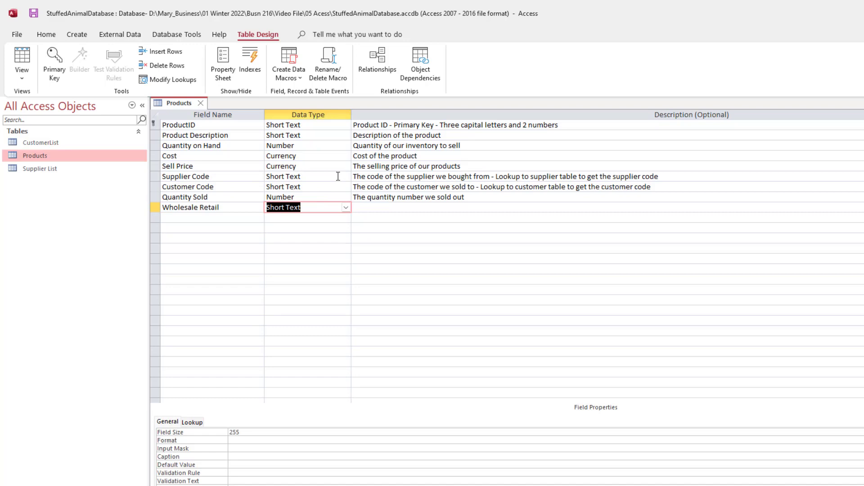
click(346, 208)
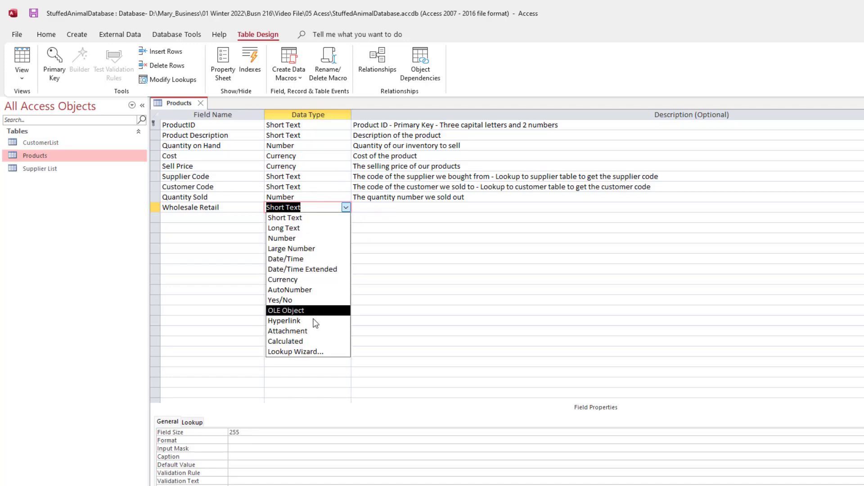
click(310, 352)
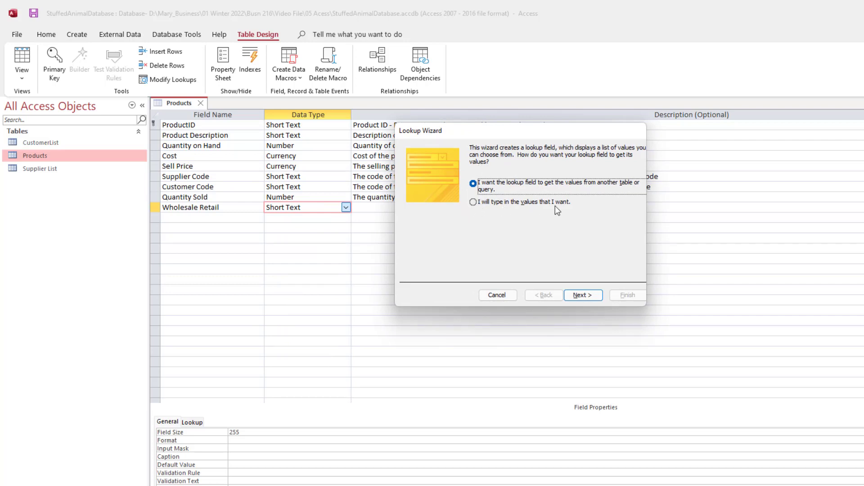
click(474, 203)
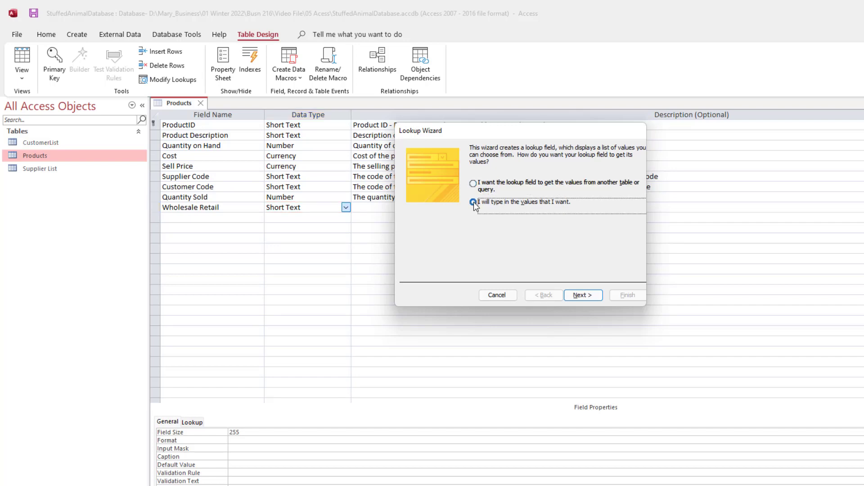
click(580, 295)
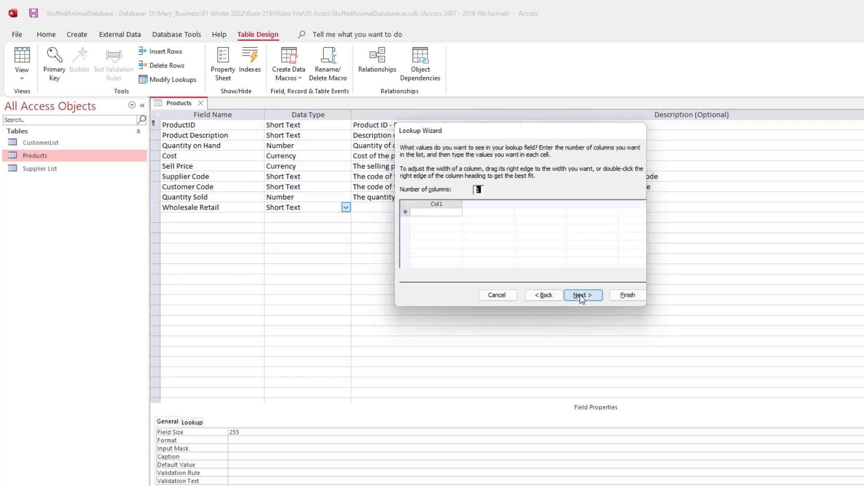
- Enter Wholesale and Retail as the lookup values, limit entries to the list and finish the wizard
click(417, 213)
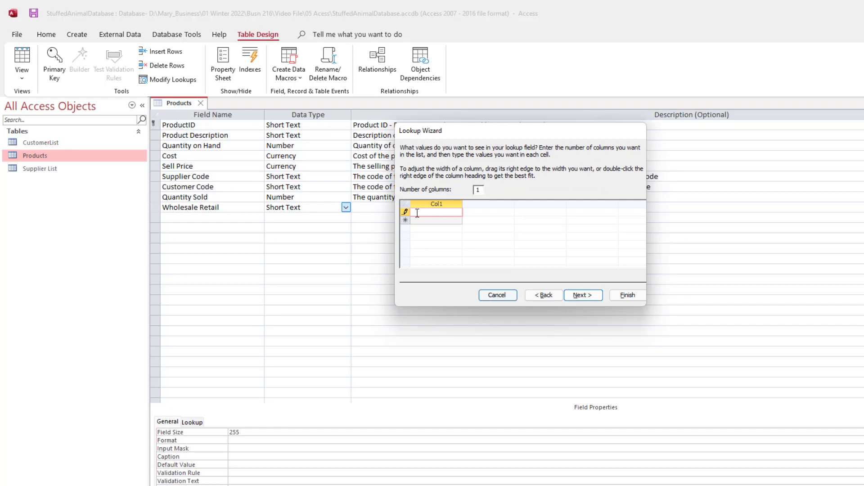
text(Wholesale)
click(422, 221)
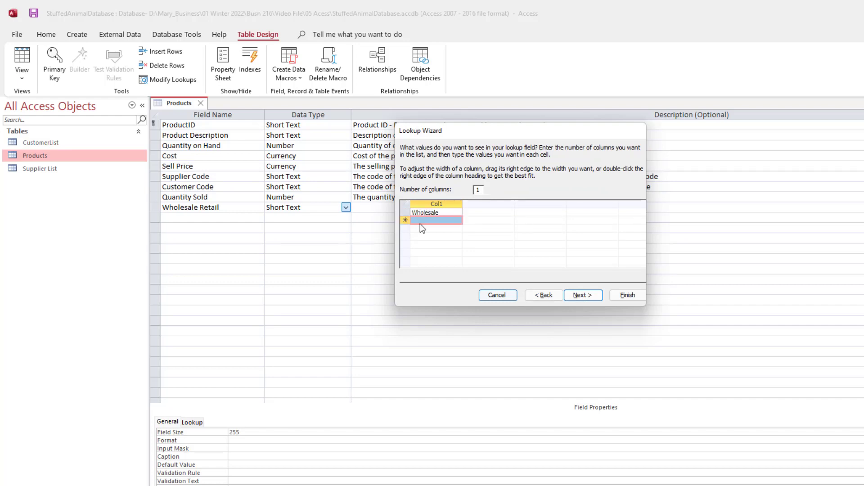
text(Retail)
click(581, 295)
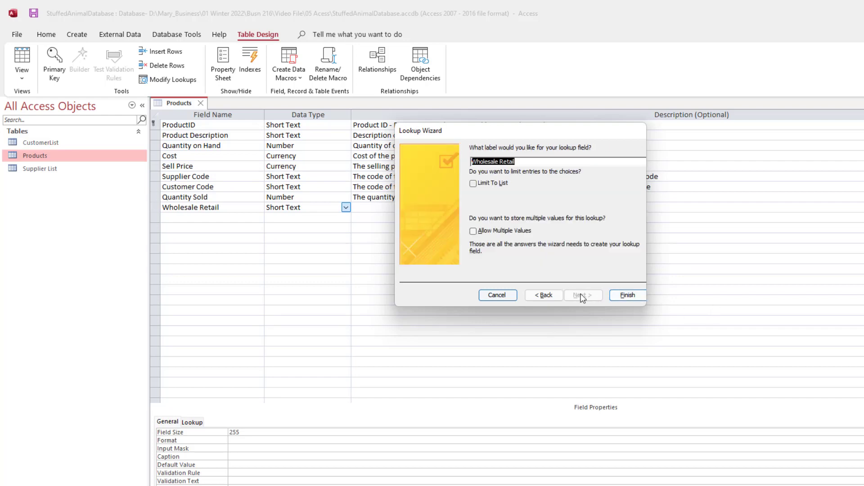
click(474, 184)
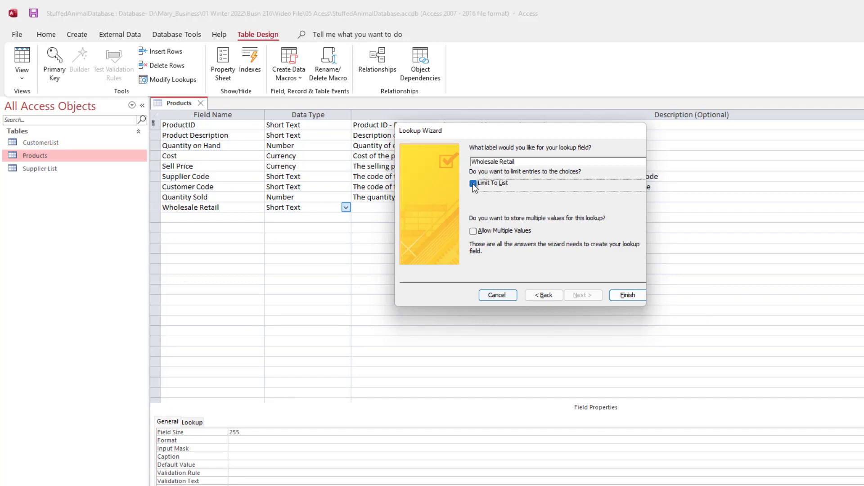
click(623, 298)
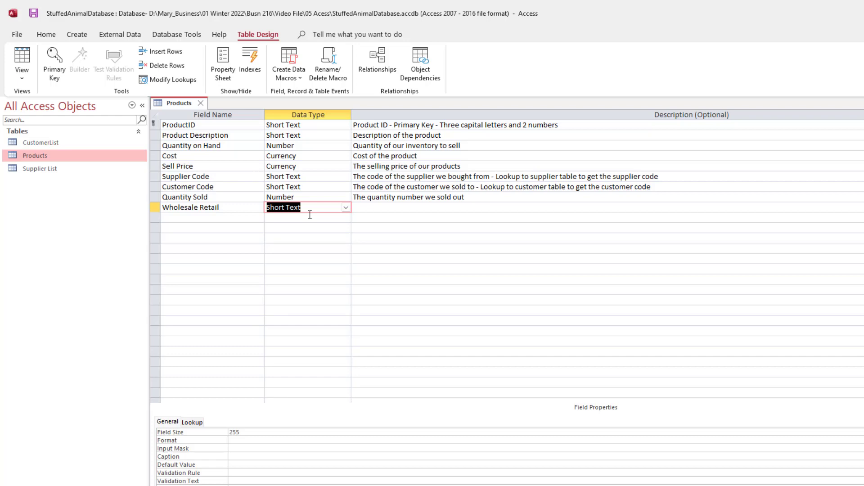
- Describe Wholesale Retail: "Lookup to list if we sold the product on retail or wholesale. Not from a diffferent Table but from a list we will type in."
key(Tab)
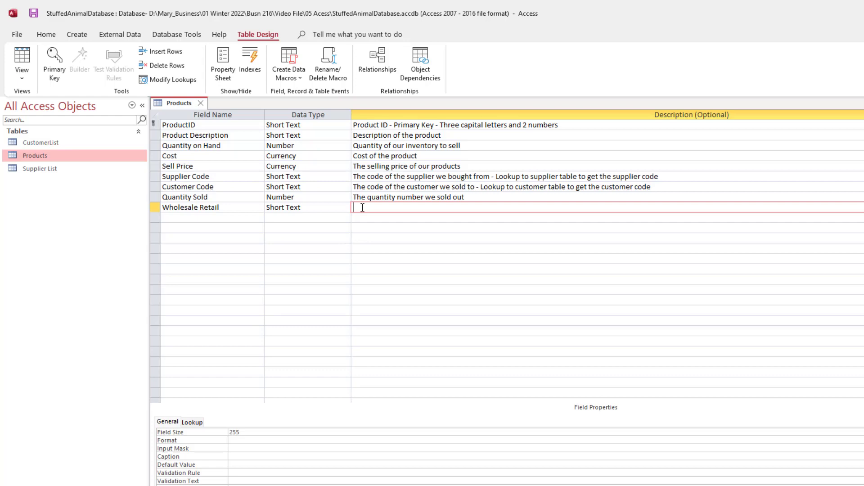
text(Lookup to list if we sold the product on retail or wholesale. Not from a diffferent Table but from a list we will type in.)
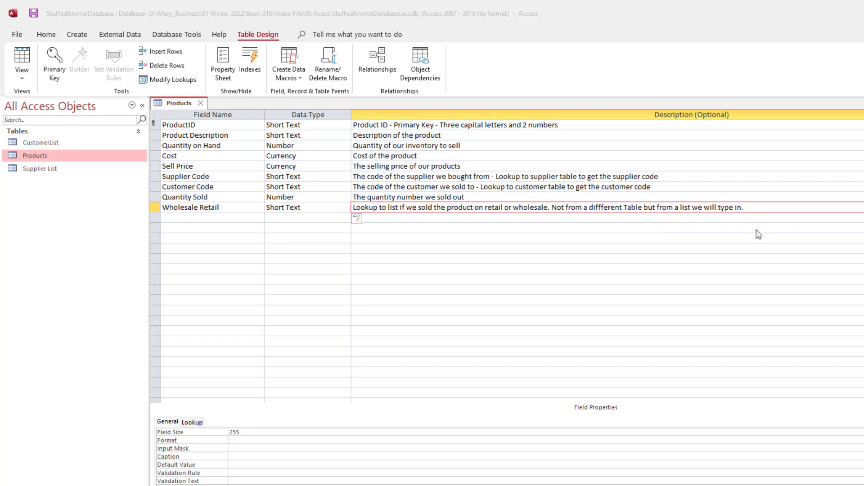
- Set the Wholesale Retail field size to 25, and review the Products table in Datasheet View before closing it
key(F6)
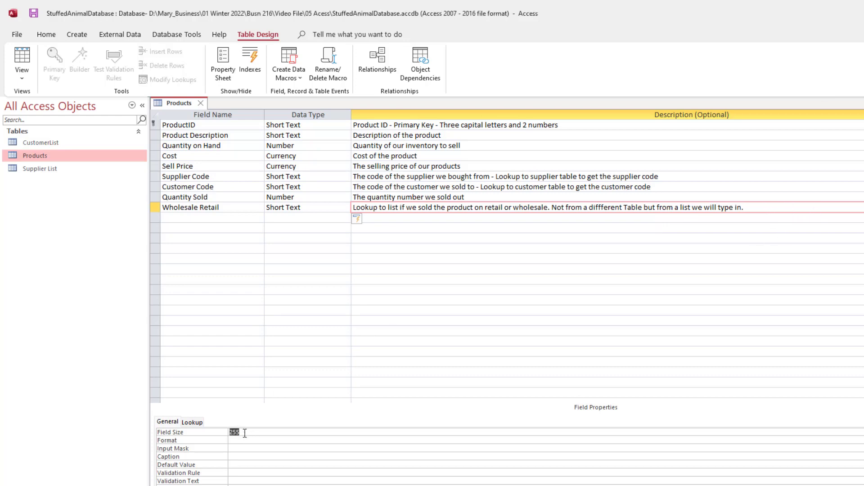
text(25)
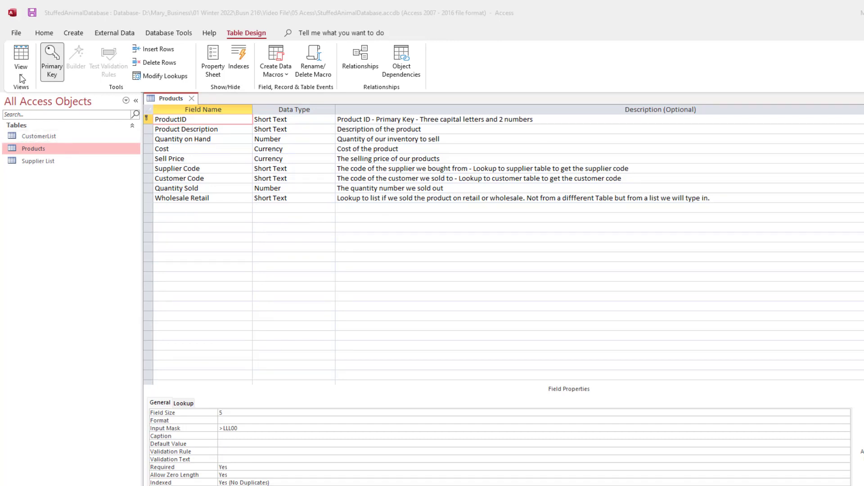
click(20, 75)
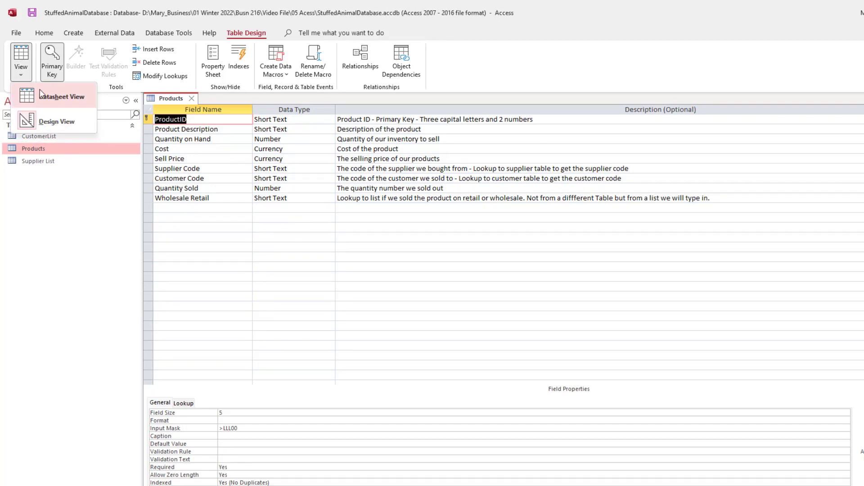
click(54, 99)
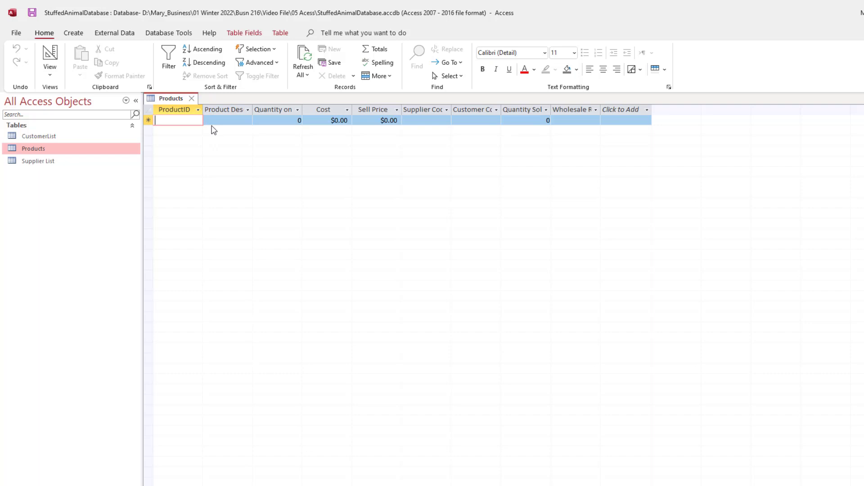
click(191, 99)
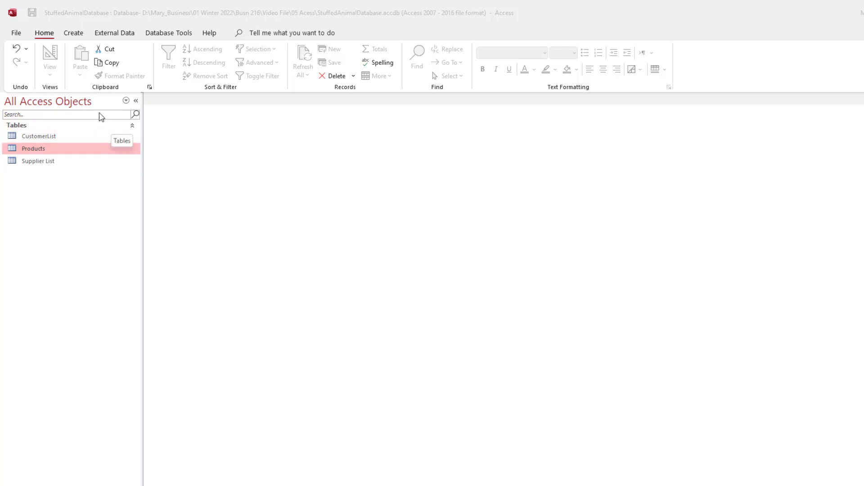
- Open the database relationships and enforce referential integrity on the link between Supplier List and the Supplier Code field of Products
click(169, 34)
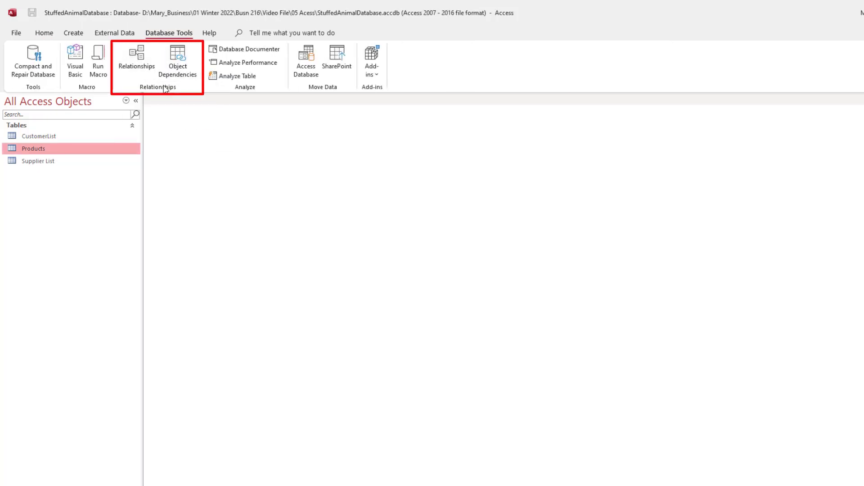
click(137, 62)
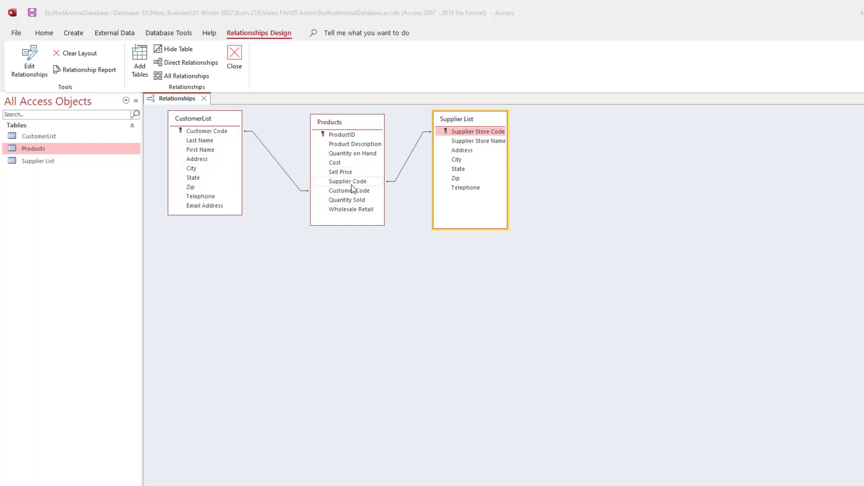
right_click(407, 163)
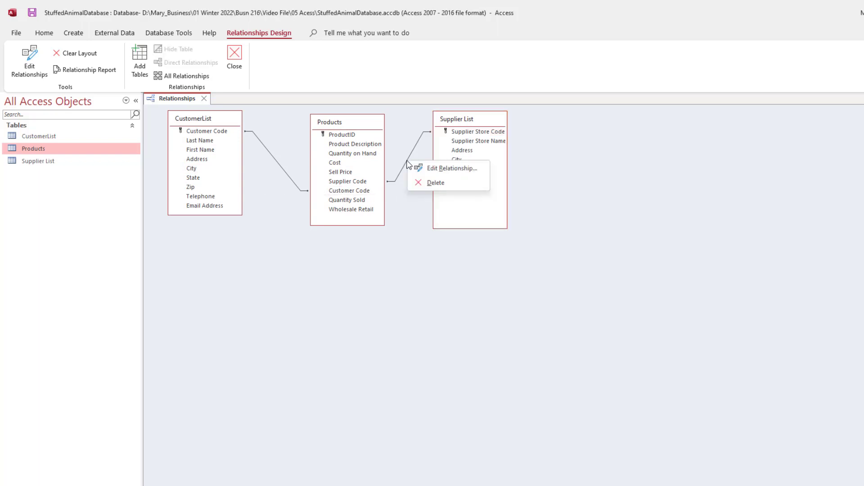
click(439, 170)
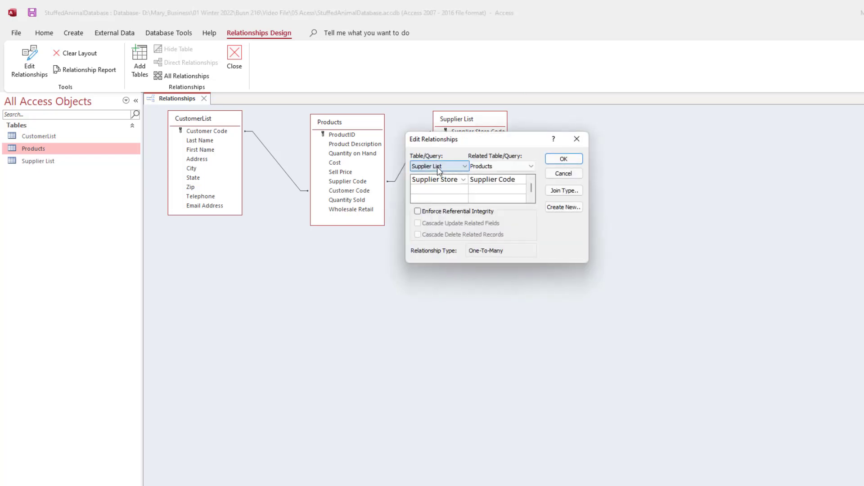
drag(481, 143, 642, 139)
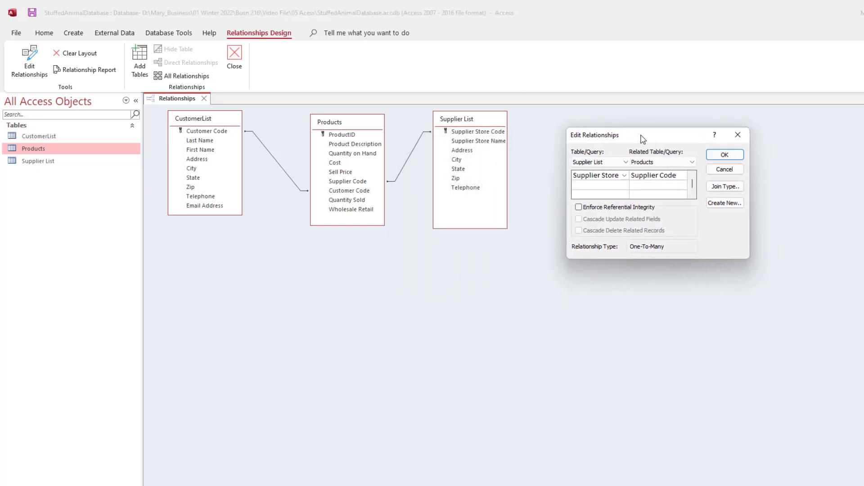
click(578, 208)
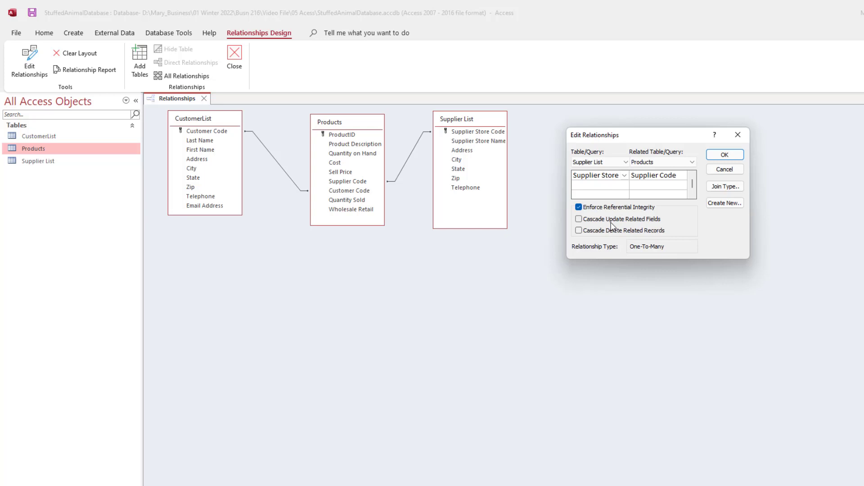
click(725, 156)
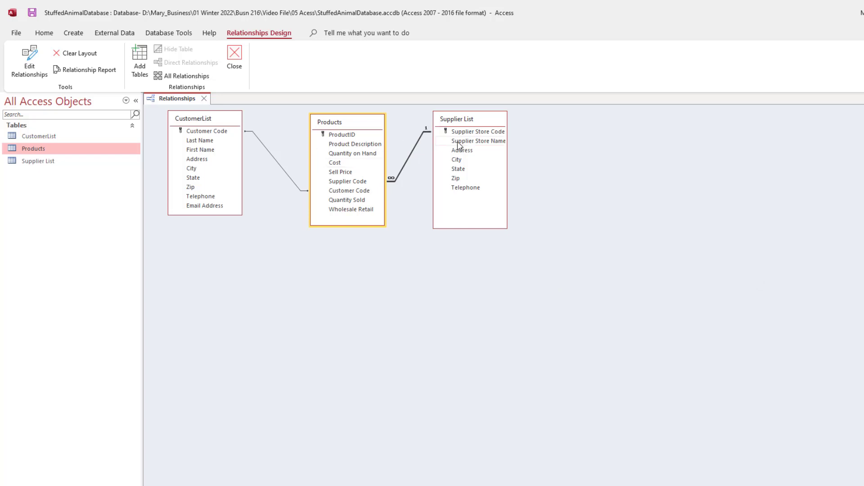
- Enforce referential integrity on the Customer Code relationship between CustomerList and Products, and close the relationships layout
right_click(272, 154)
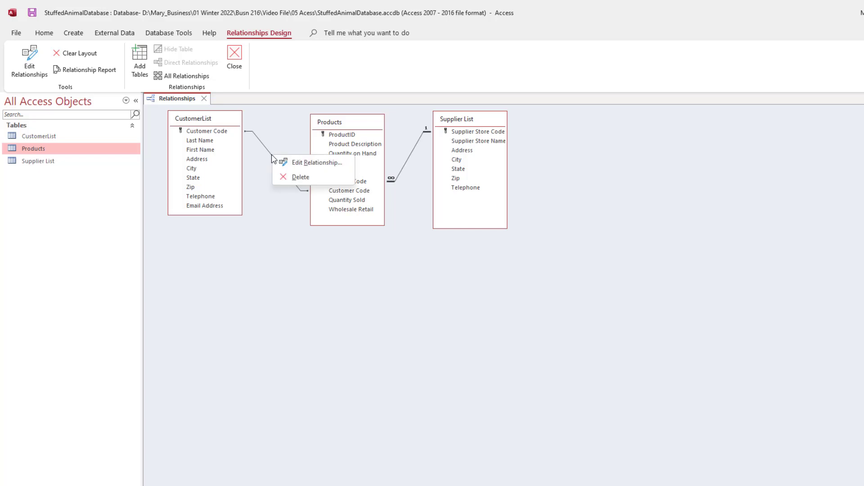
click(297, 164)
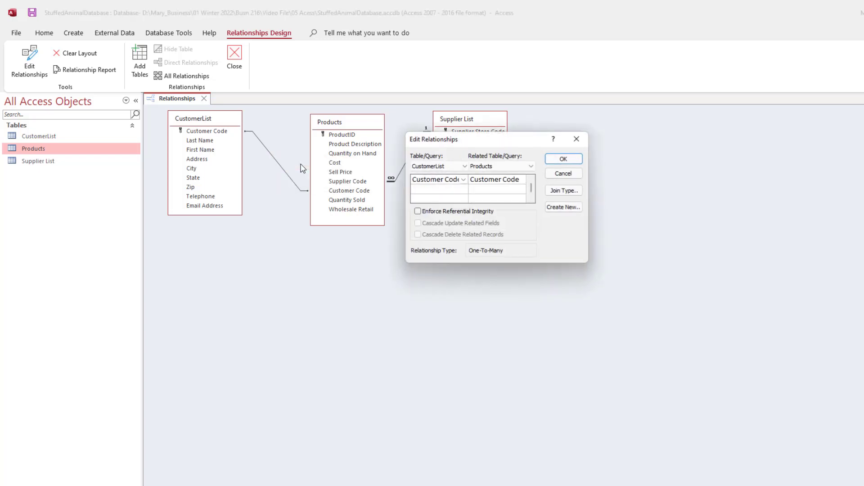
click(418, 211)
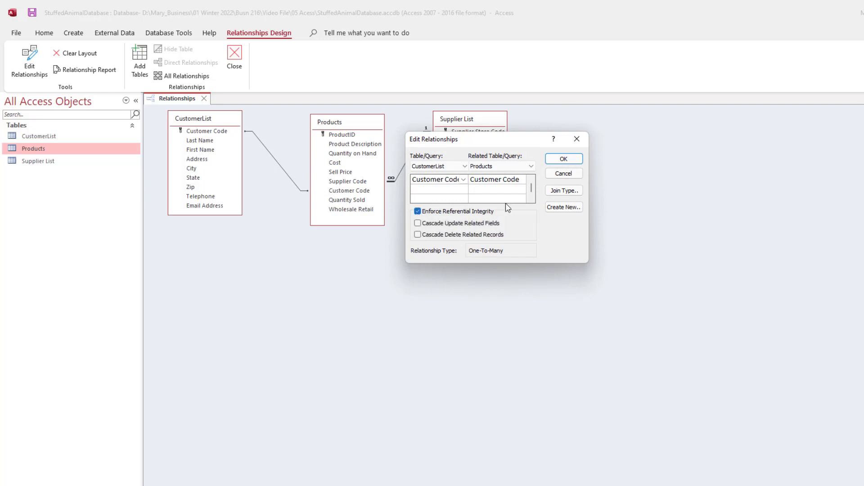
click(564, 159)
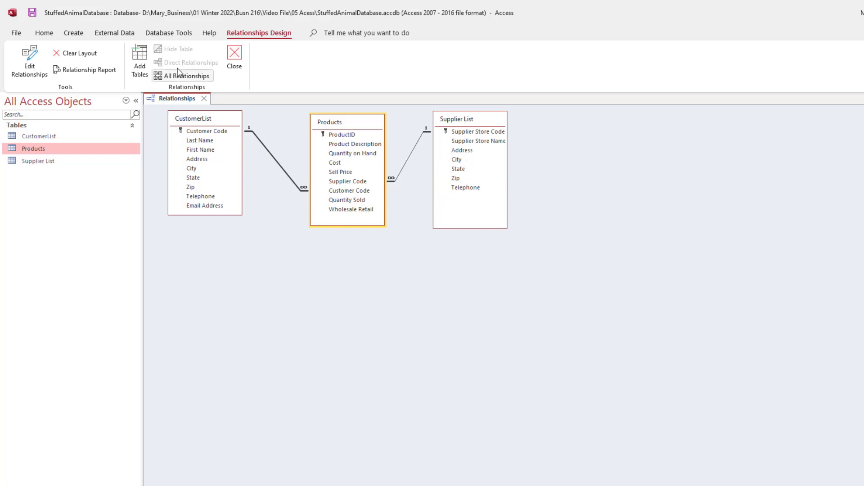
click(235, 66)
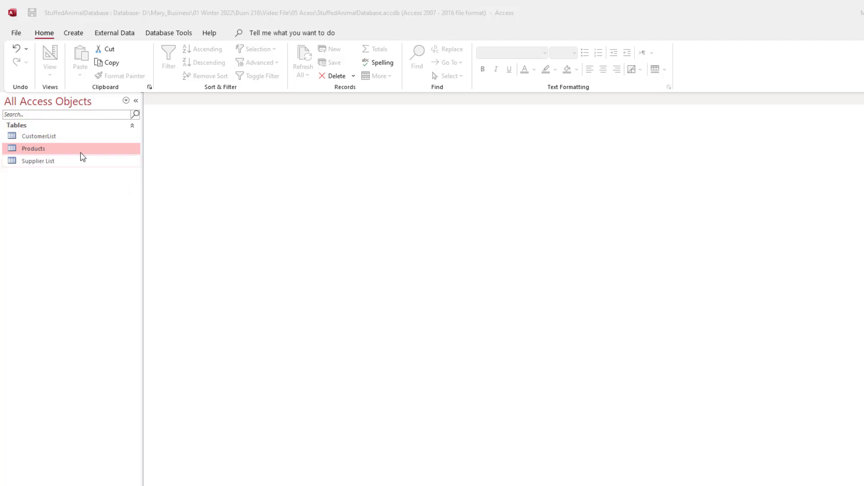
- Create a form from the Products table, show it in Form View and save it as Products
click(72, 35)
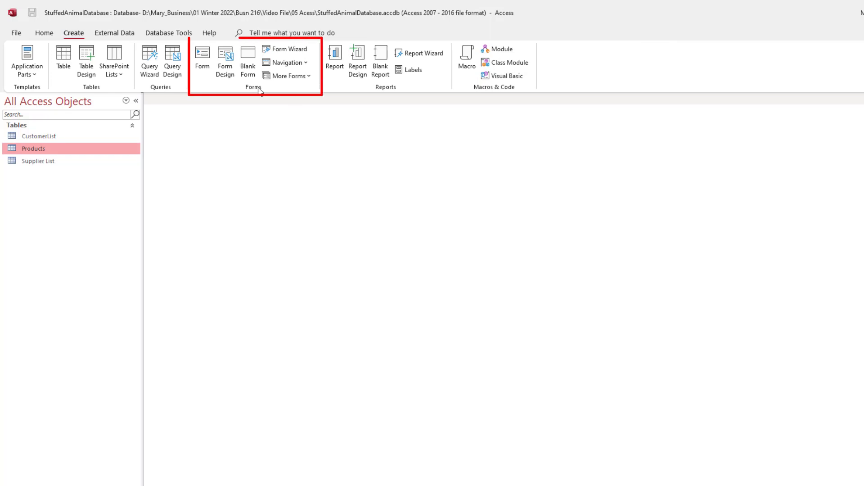
click(202, 63)
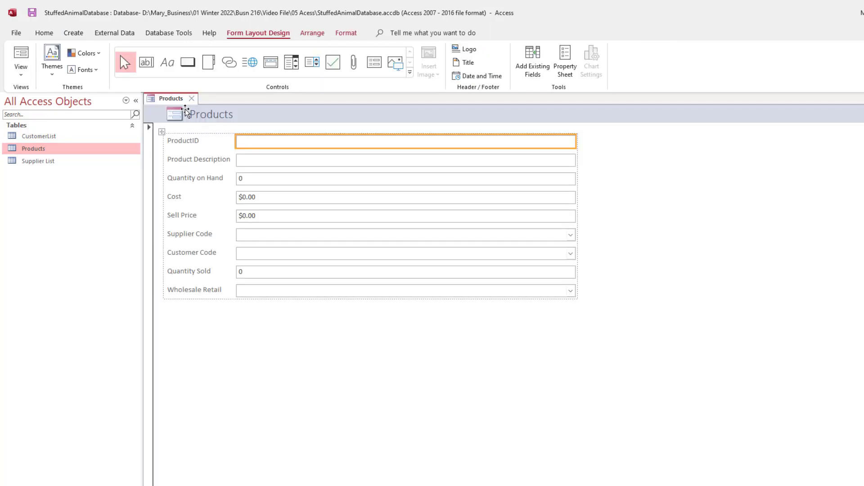
click(21, 76)
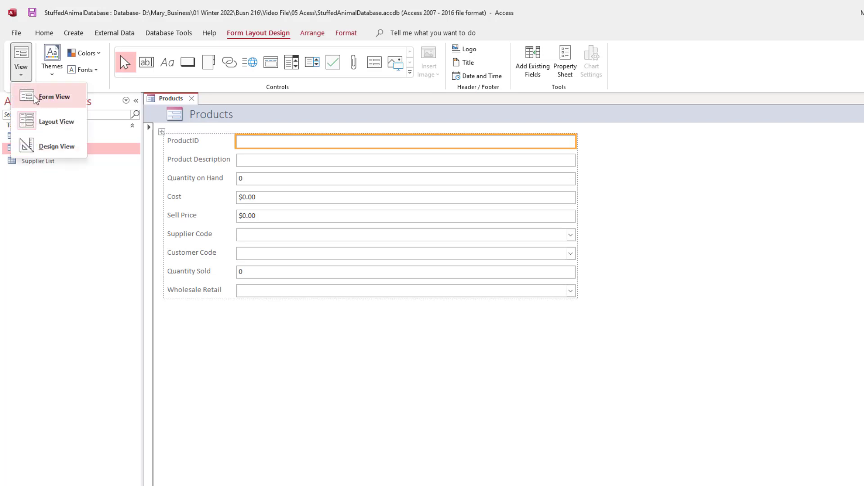
click(50, 98)
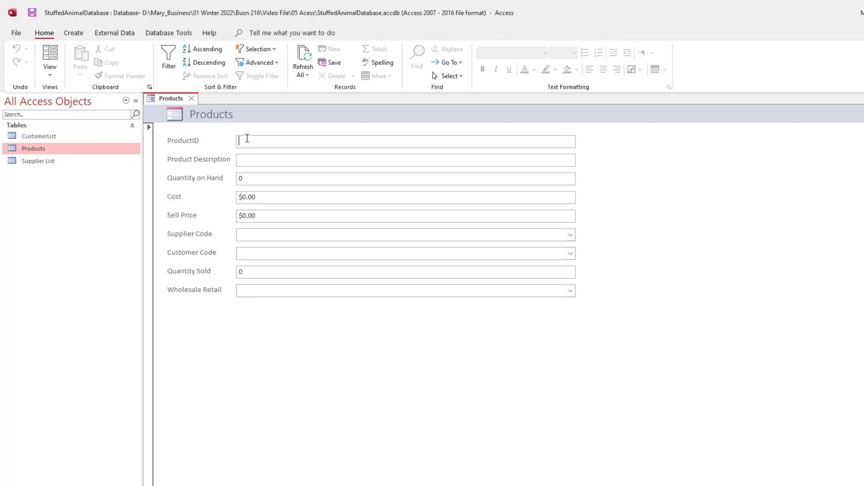
key(ctrl+s)
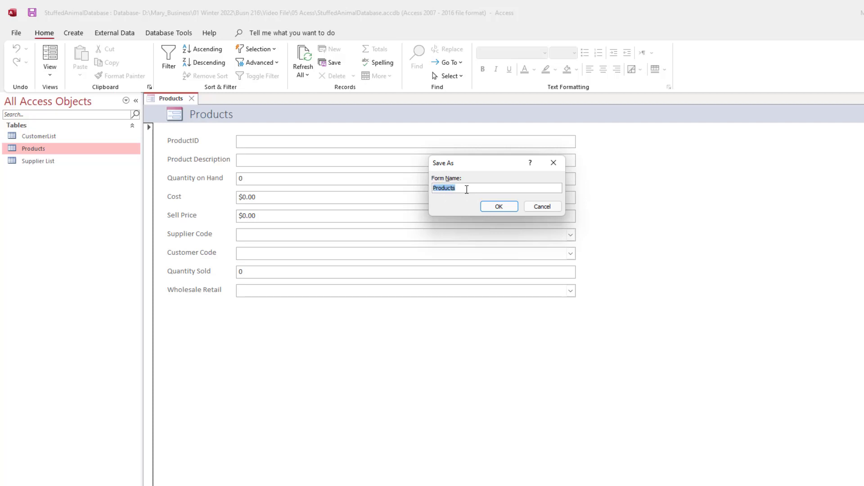
click(503, 207)
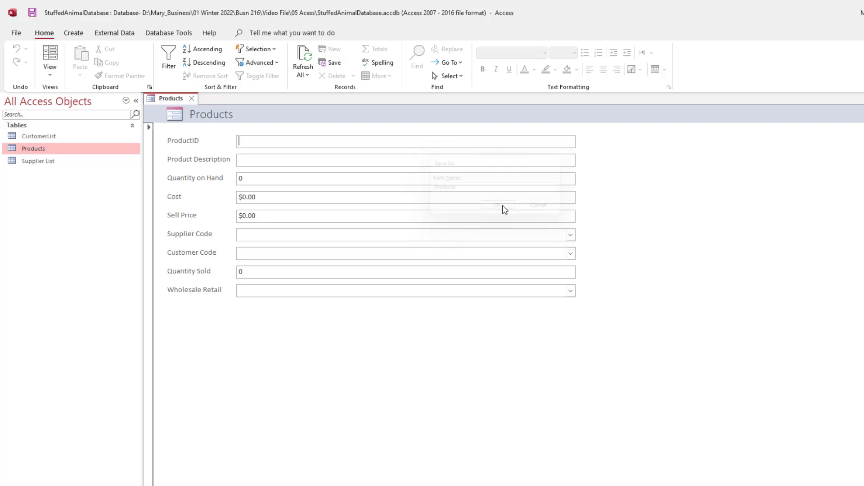
- Close the Products form, create a form from the Supplier List table saved as Supplier List, and view it in Form View before closing
click(193, 100)
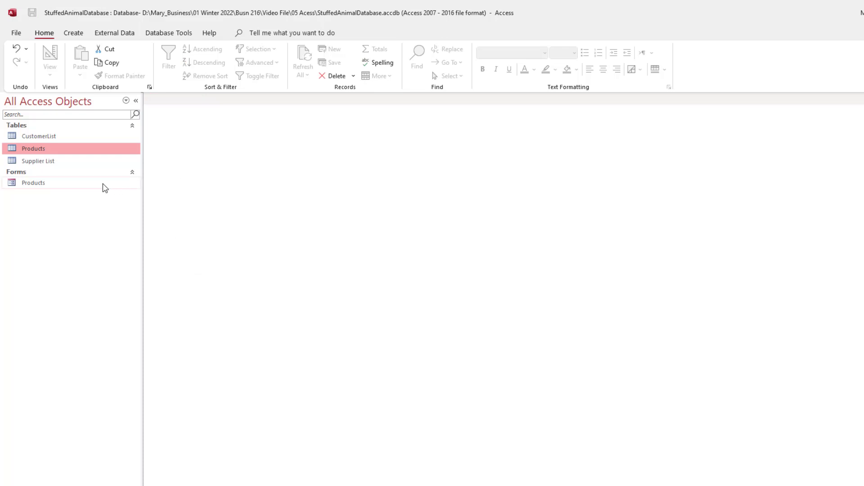
click(48, 162)
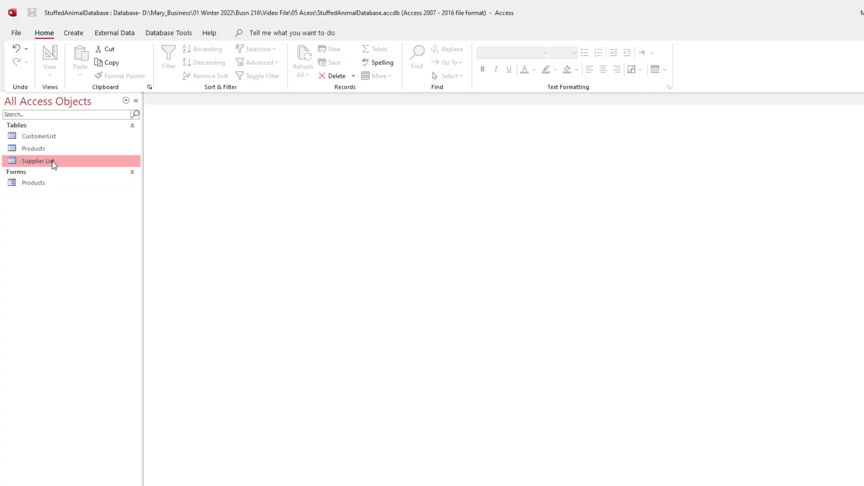
click(75, 35)
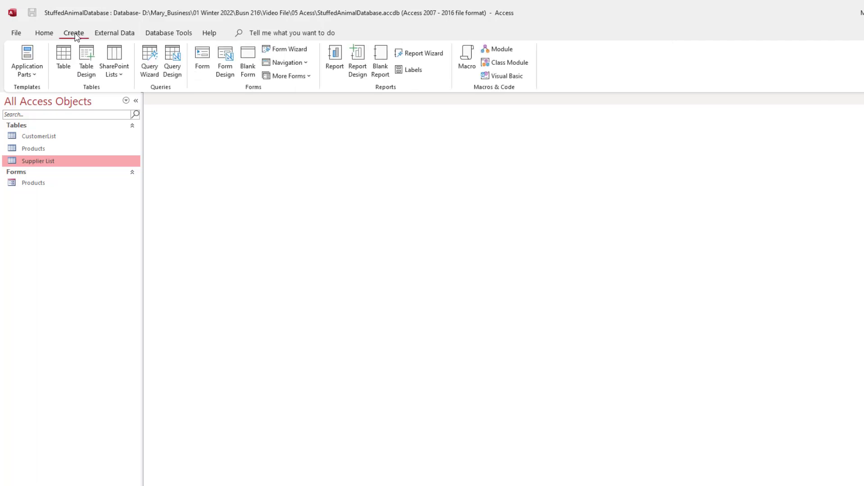
click(202, 63)
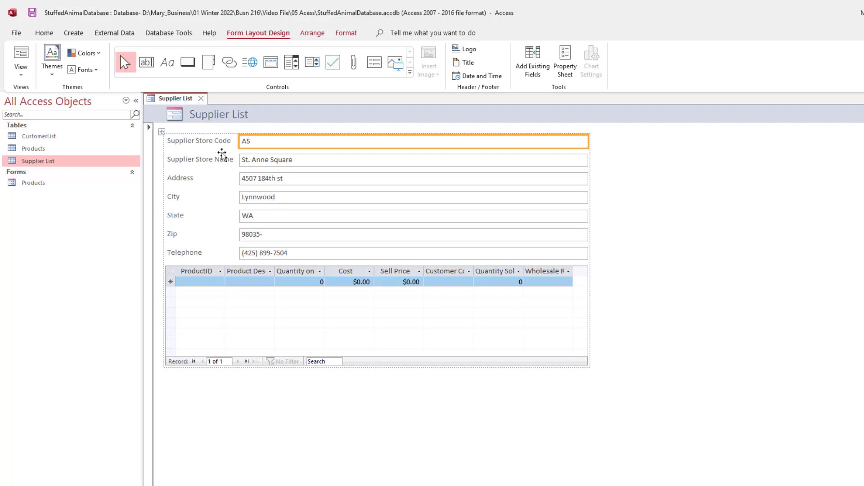
key(ctrl+s)
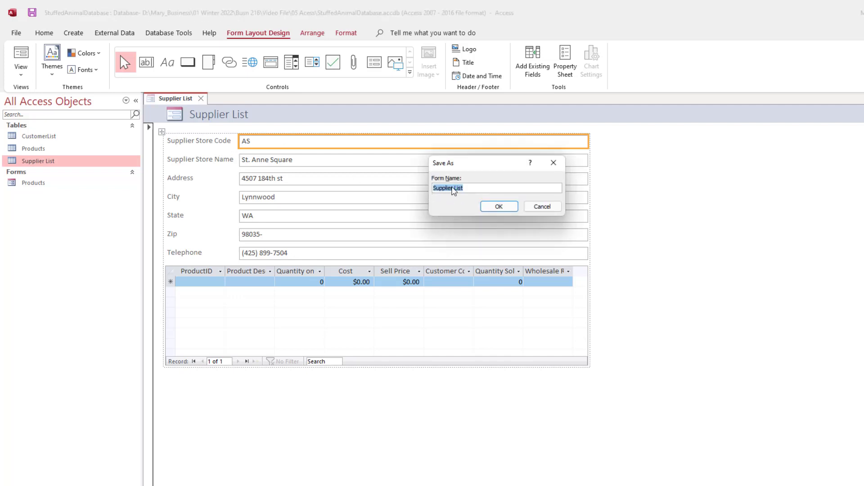
click(500, 207)
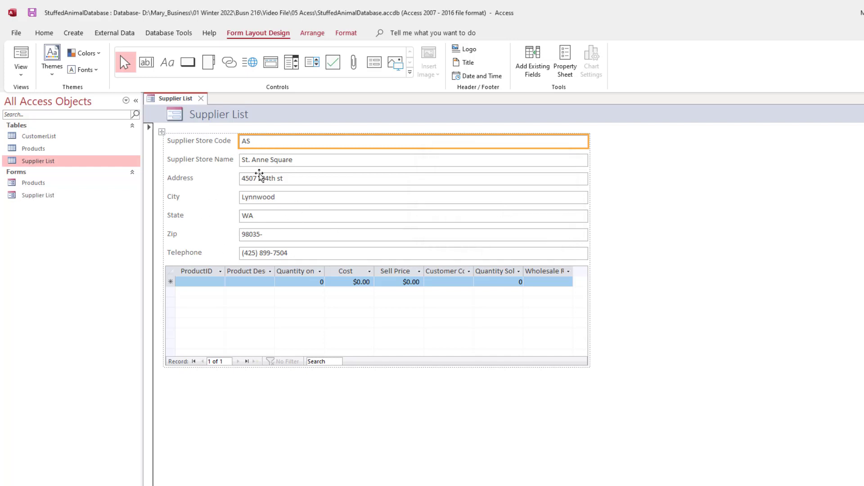
click(21, 74)
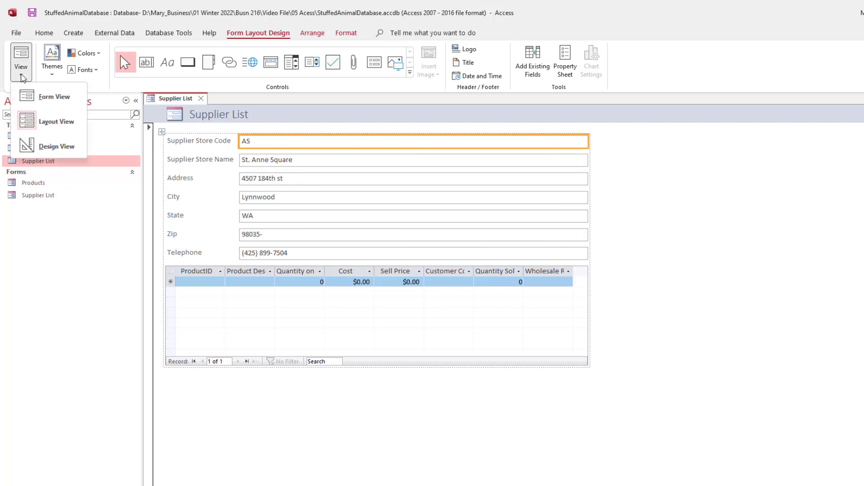
click(58, 96)
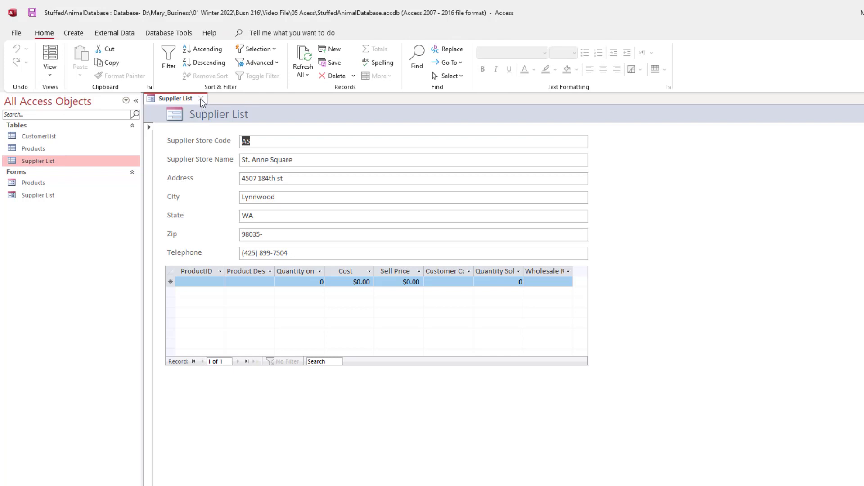
click(202, 99)
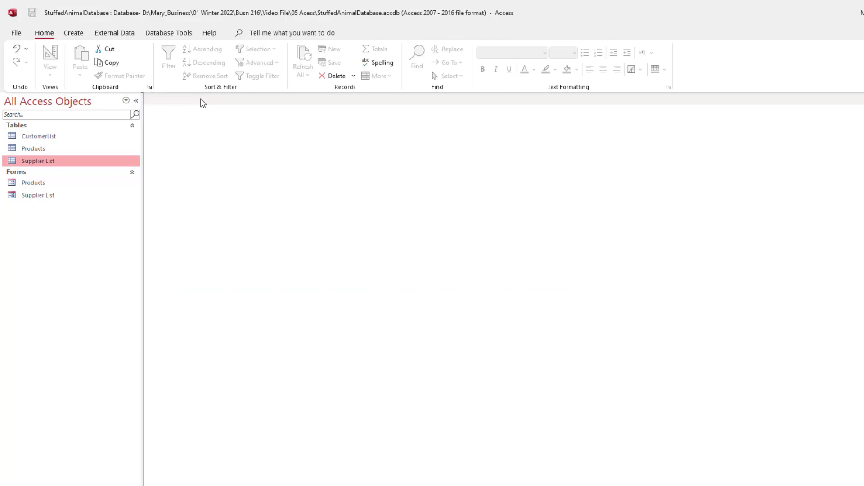
- Create a form from the CustomerList table, save it as CustomerList and close it
click(45, 137)
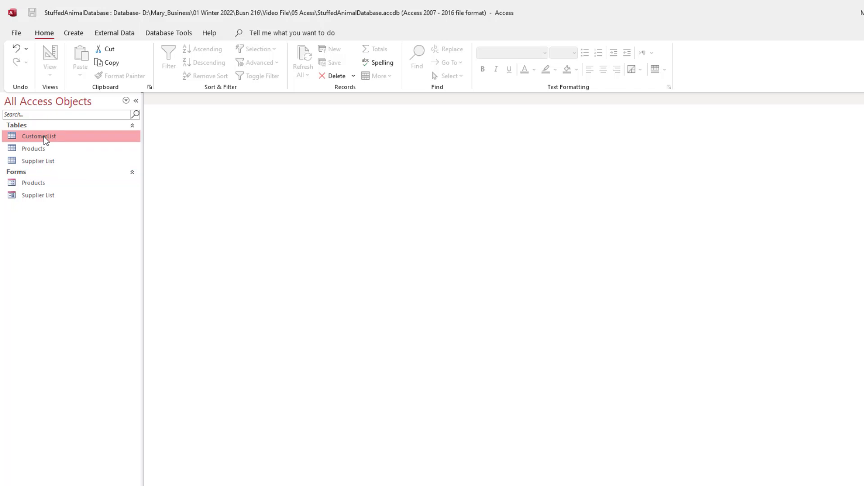
click(74, 35)
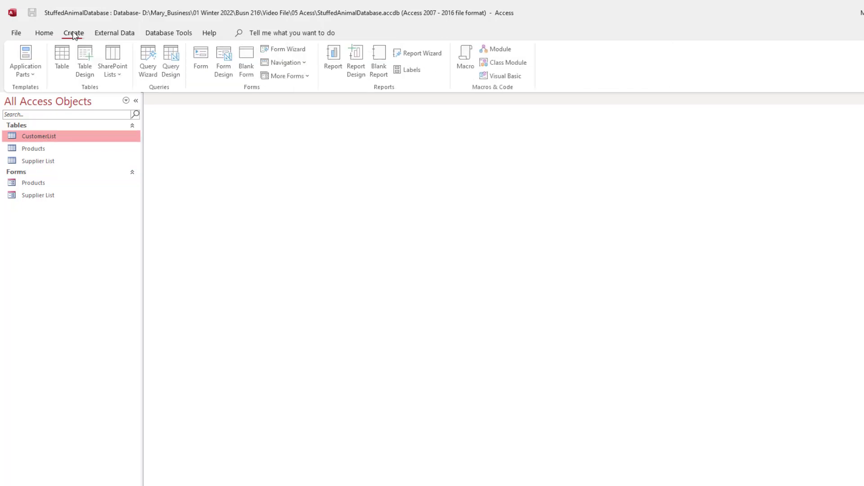
click(202, 61)
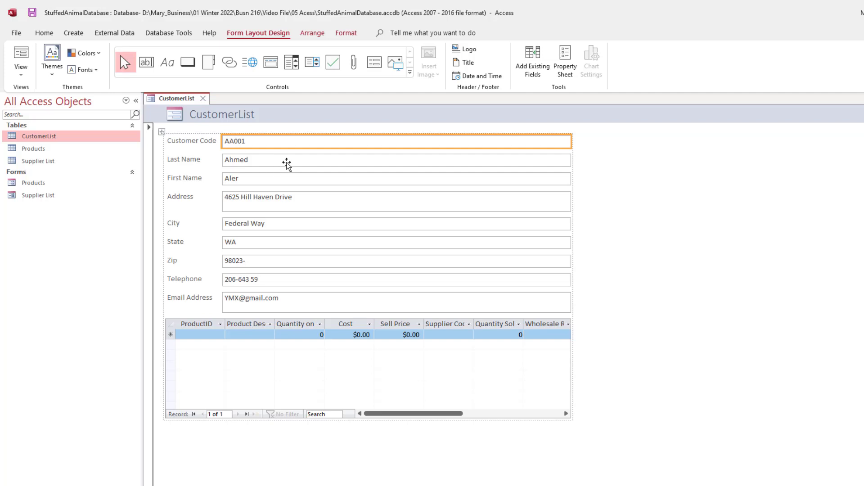
key(ctrl+s)
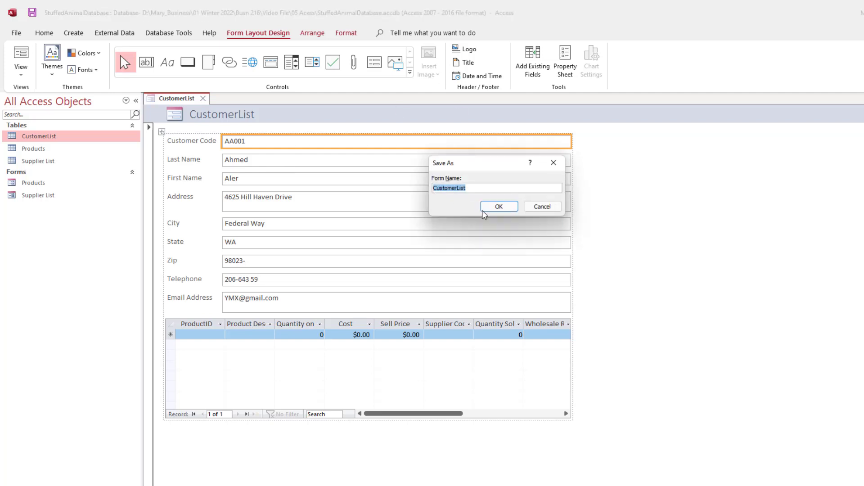
click(503, 209)
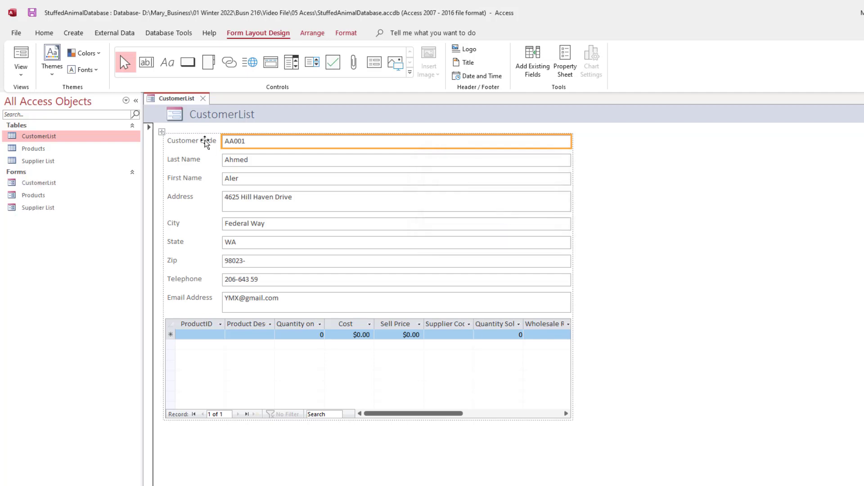
click(204, 99)
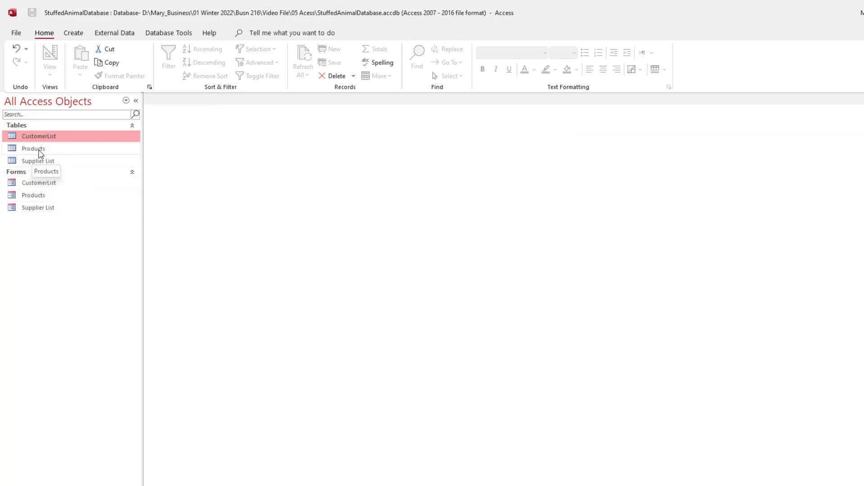
- Open the Products form for data entry and consult the raw product data in the PDF instructions
double_click(46, 199)
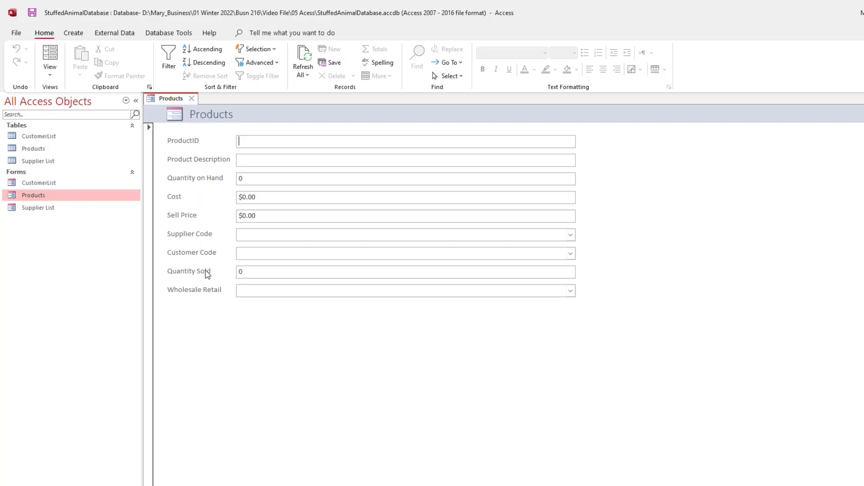
click(50, 77)
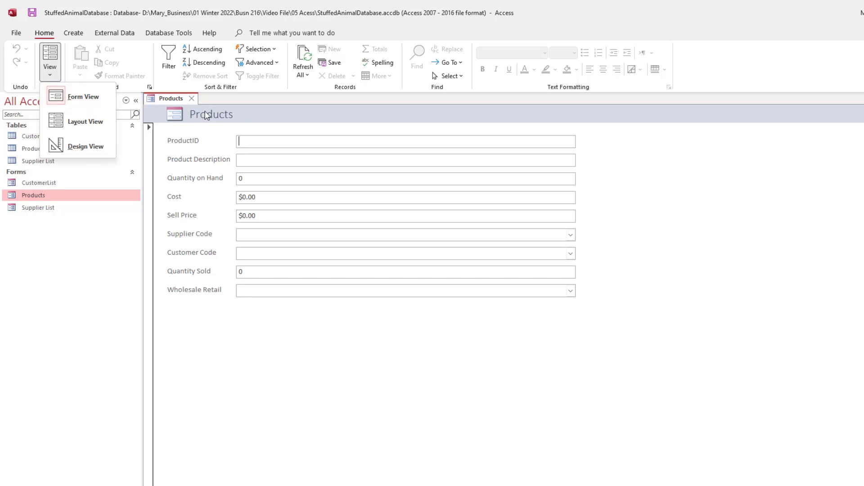
click(202, 142)
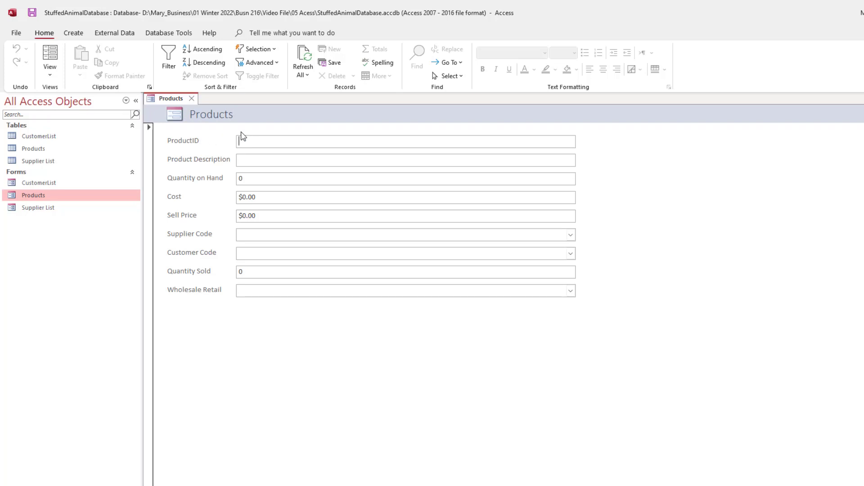
key(alt+Tab)
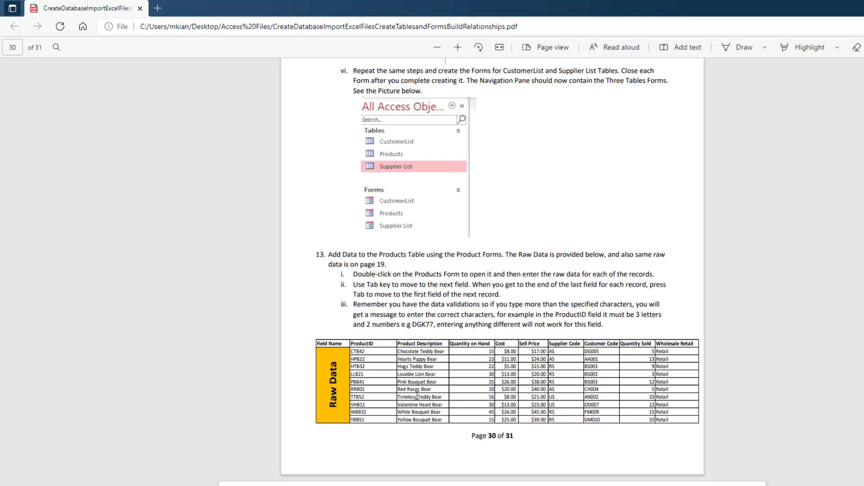
scroll(479, 432, down, 6)
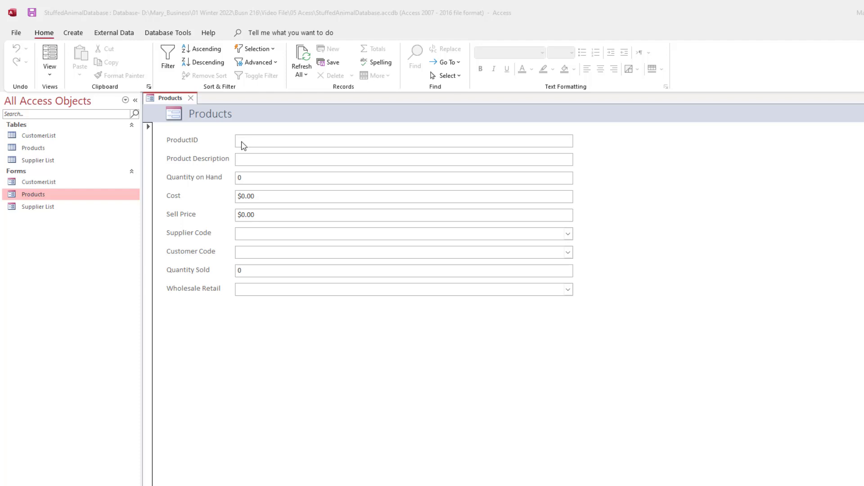
- Begin a Products record with ProductID CBT42 and the product description Chocolate Teddy Bear
click(242, 143)
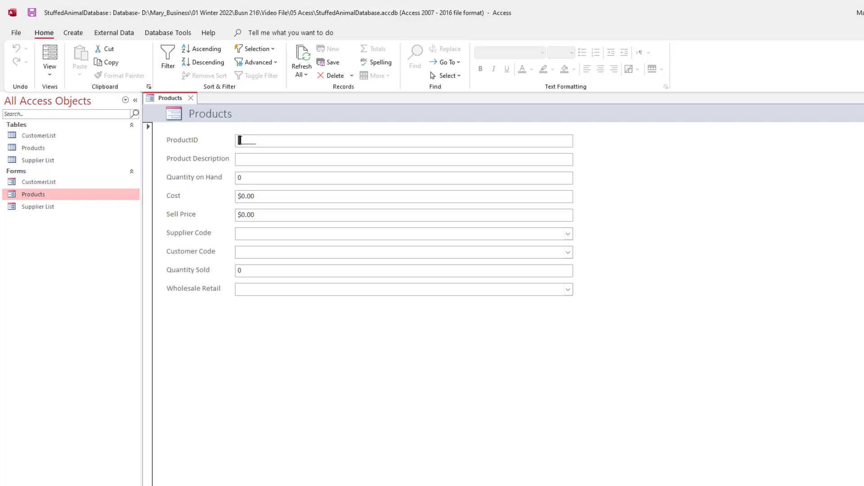
key(BackSpace)
text(CBT)
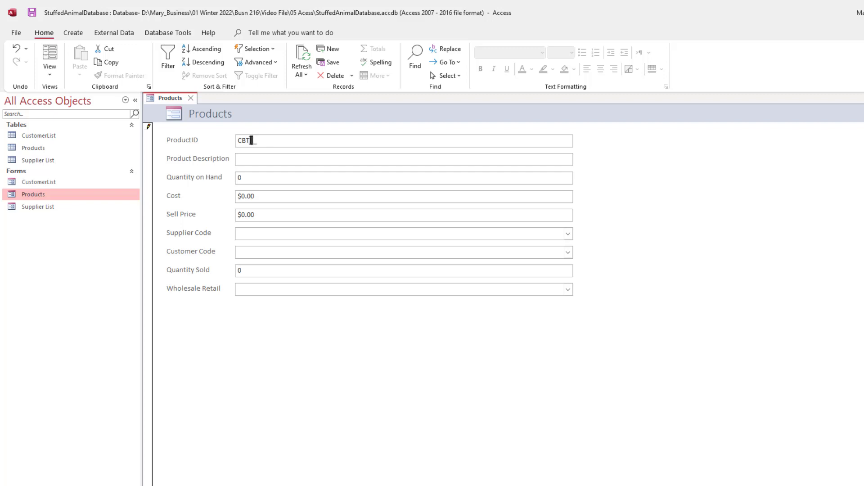
text(2)
key(Tab)
text(Chocolate Teddy Bear)
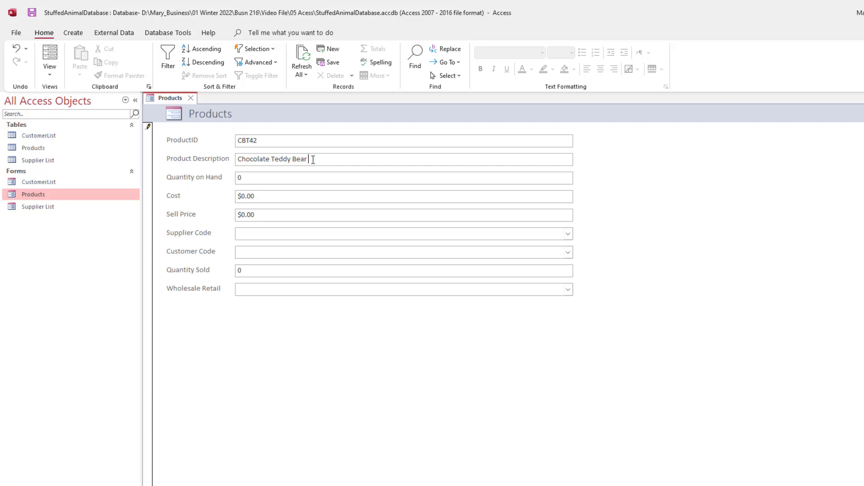
text(sd)
key(BackSpace)
key(BackSpace)
key(BackSpace)
- Try to enter the text sdfsdf as the Quantity on Hand to test the field's data type
key(Tab)
text(sdfsdf)
key(Tab)
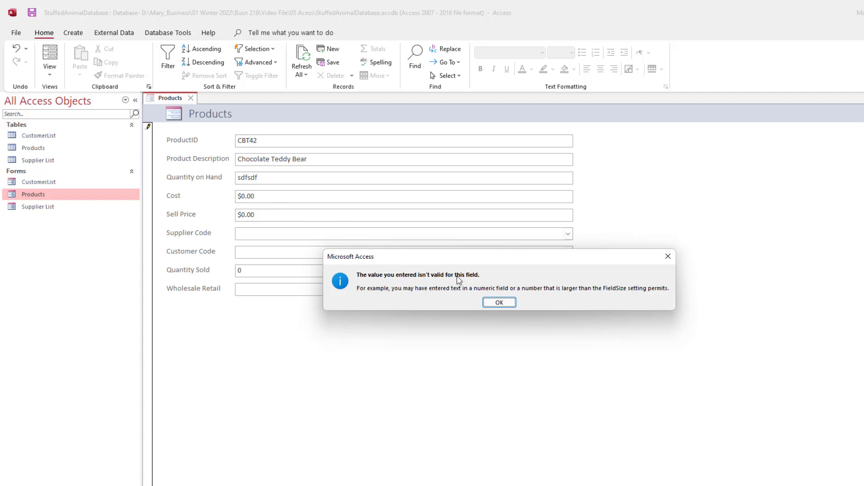
click(503, 302)
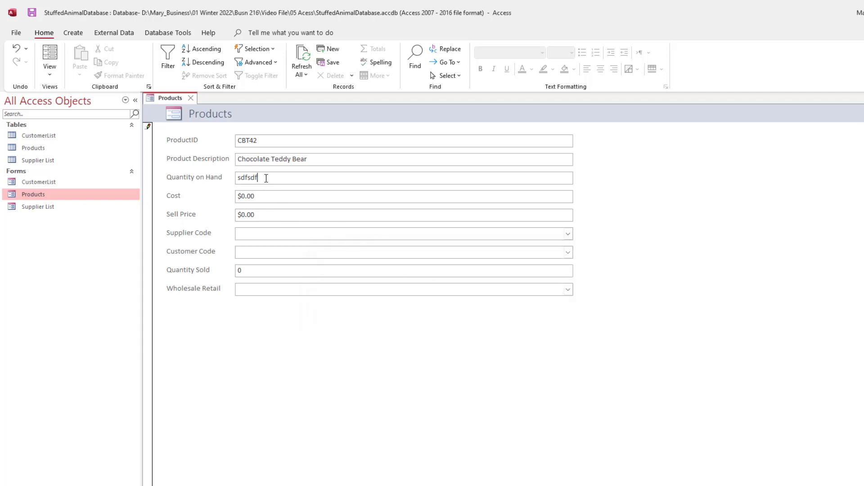
- Set the Quantity on Hand of the Chocolate Teddy Bear record to 15
drag(264, 177, 235, 182)
text(15)
key(Tab)
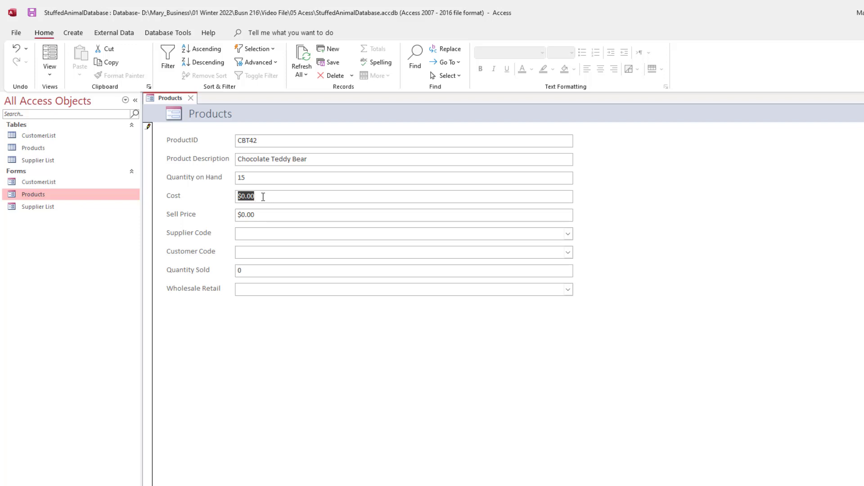
- Test the Cost field's validation rule by trying the out-of-range values -1 and 101
key(BackSpace)
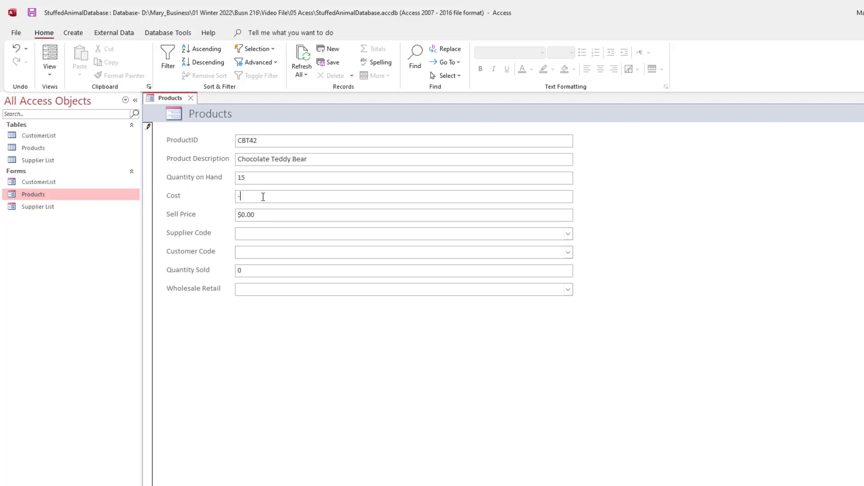
text(-1)
key(Tab)
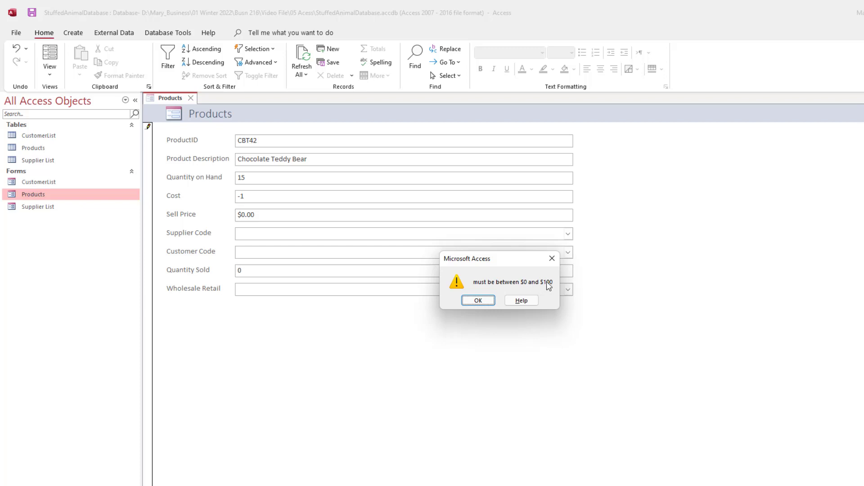
click(478, 301)
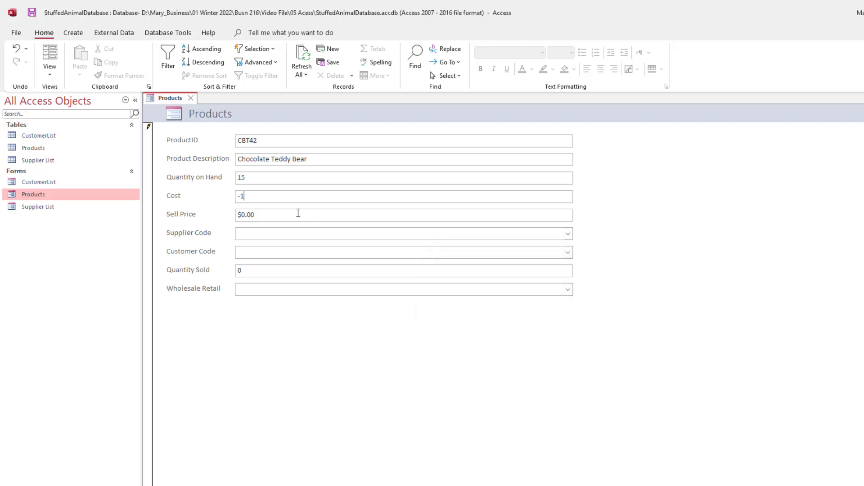
drag(245, 196, 236, 196)
text(101)
key(Tab)
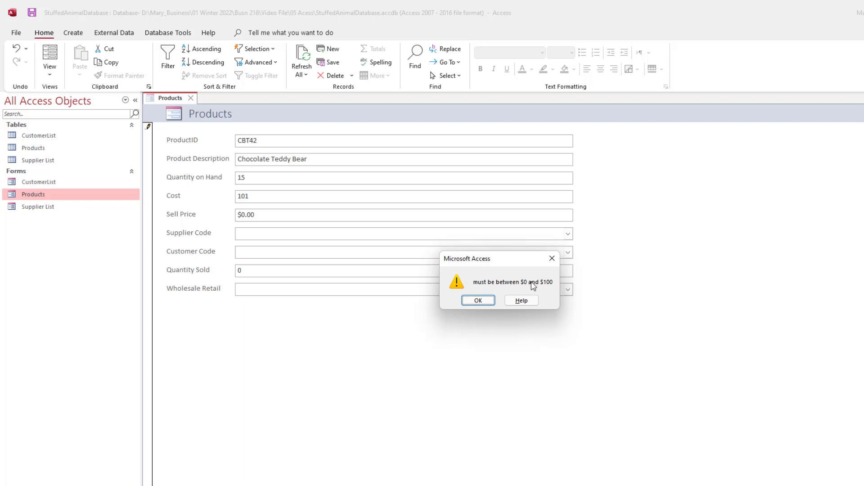
click(478, 300)
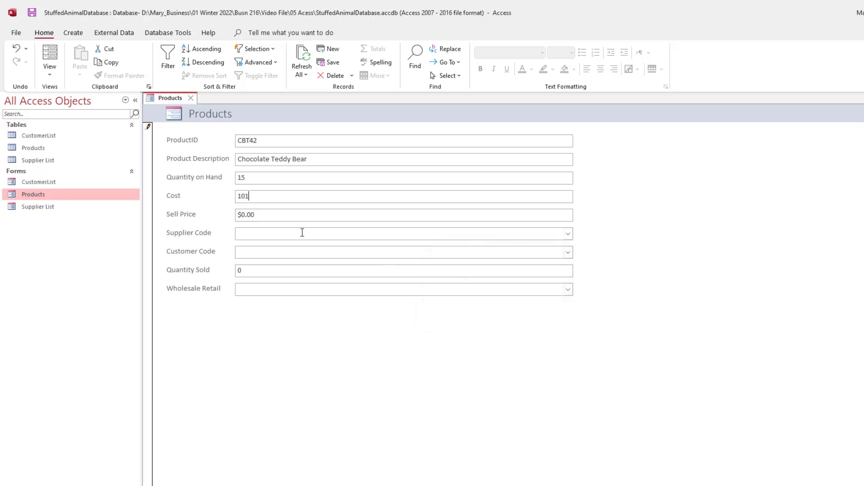
- Set the Chocolate Teddy Bear's Cost to $8.00 and its Sell Price to $17.00
key(BackSpace)
key(BackSpace)
key(BackSpace)
key(Tab)
text(17)
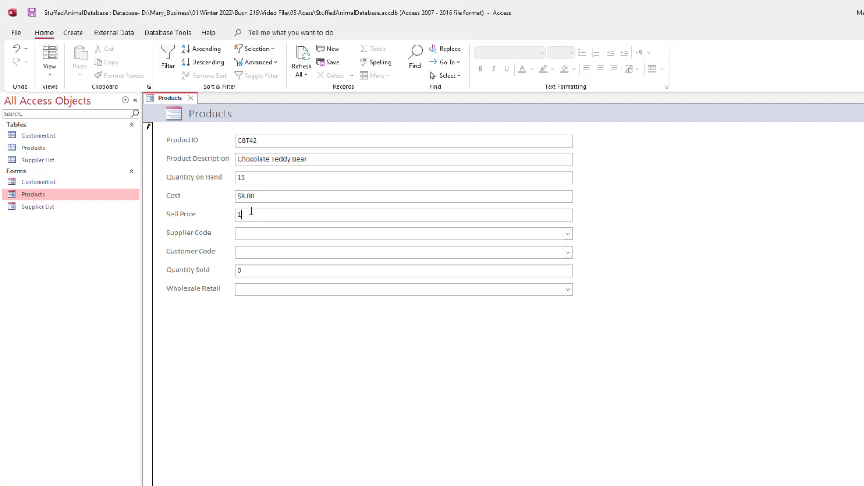
key(Tab)
- Choose AS as the record's Supplier Code and move on to the Customer Code field
text(sp)
key(BackSpace)
key(BackSpace)
click(568, 234)
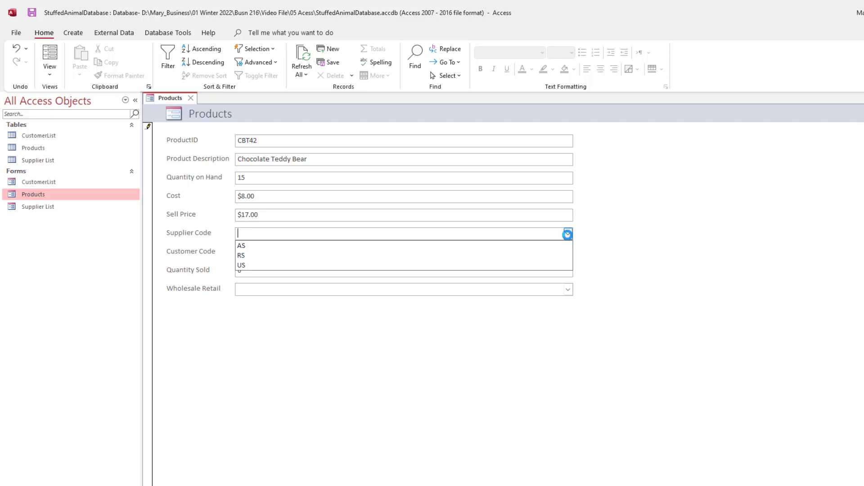
click(244, 246)
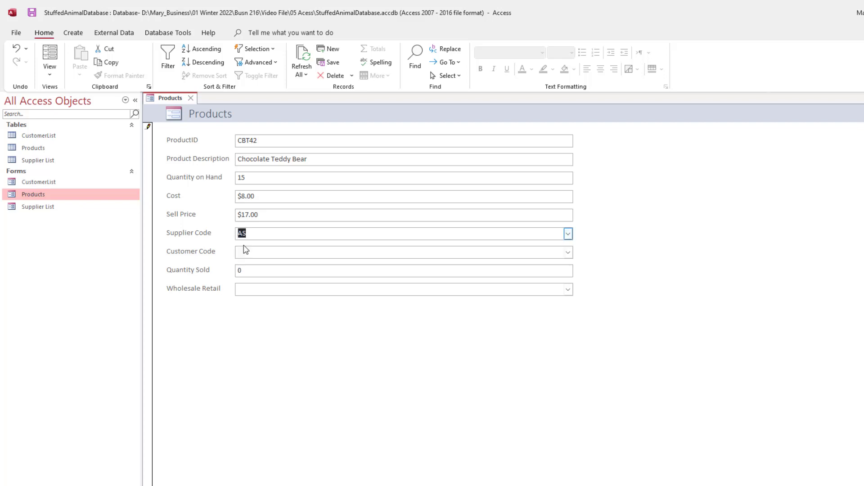
click(246, 251)
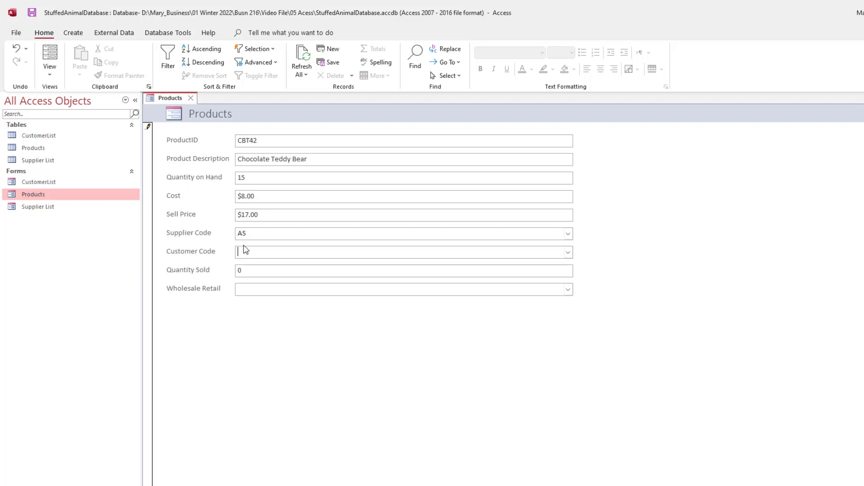
text(dhand)
key(BackSpace)
key(BackSpace)
key(BackSpace)
key(BackSpace)
key(BackSpace)
- Choose the buyer's code from the Customer Code list of the Chocolate Teddy Bear record and move on to Quantity Sold
click(568, 253)
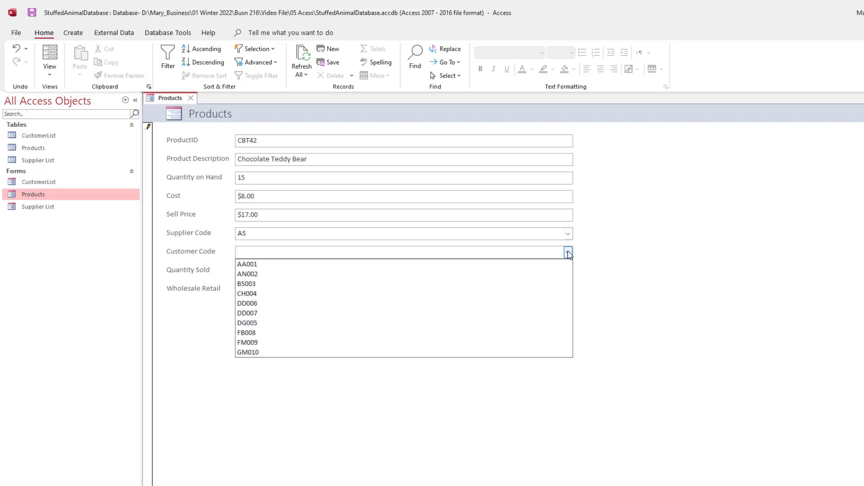
click(239, 324)
key(Tab)
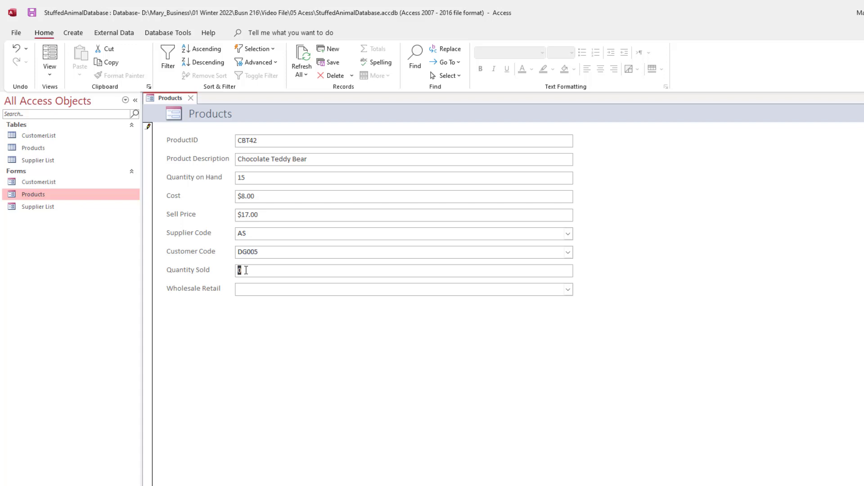
- Test the Quantity Sold field's number validation by trying the text dsfkjdksfj
text(dsfkjdksfj)
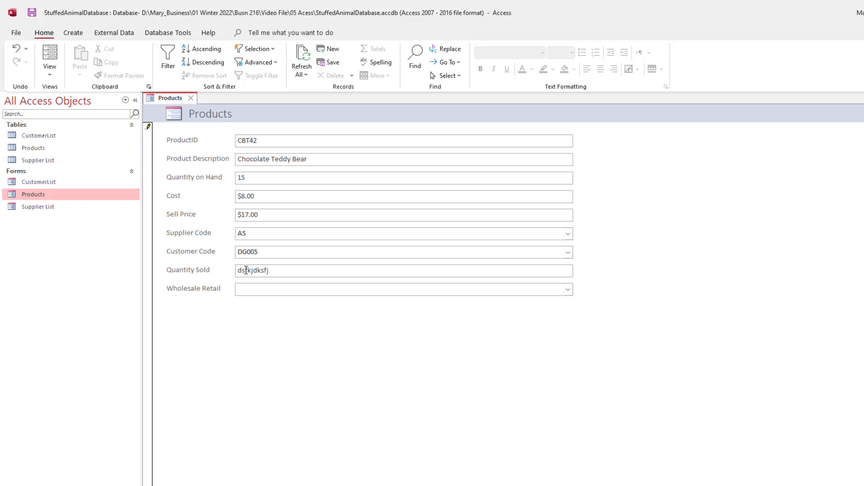
key(Tab)
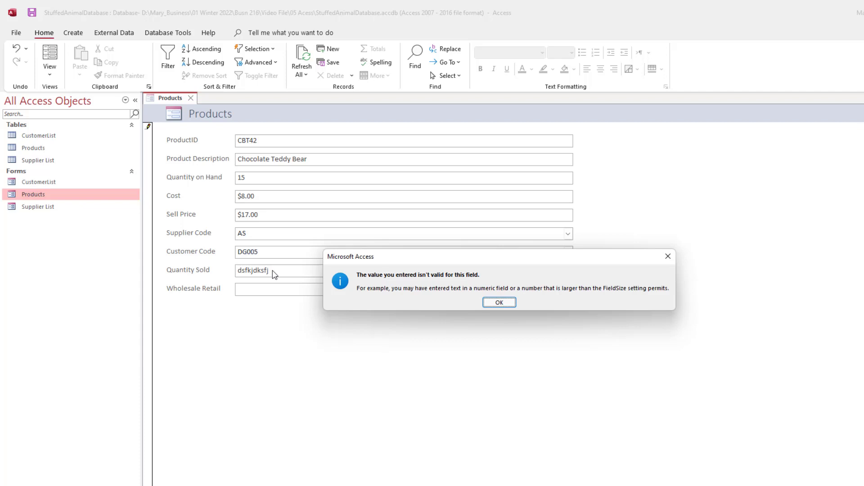
click(499, 302)
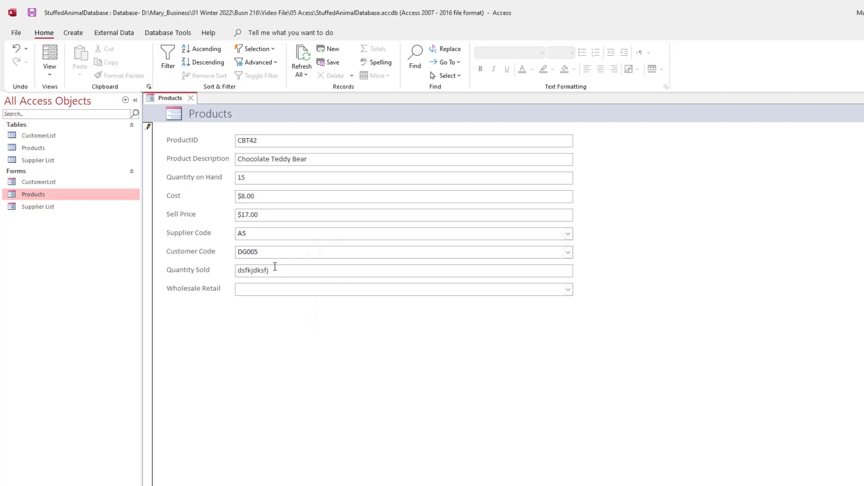
- Replace the invalid text in the Chocolate Teddy Bear's Quantity Sold with 5
key(BackSpace)
key(BackSpace)
key(BackSpace)
key(BackSpace)
key(BackSpace)
key(BackSpace)
key(BackSpace)
key(BackSpace)
key(BackSpace)
key(BackSpace)
text(5)
- Test the Wholesale Retail lookup by trying the unlisted text ewtrtrtr, and decline editing the list items
click(241, 290)
text(ewrtrtrtr)
key(Return)
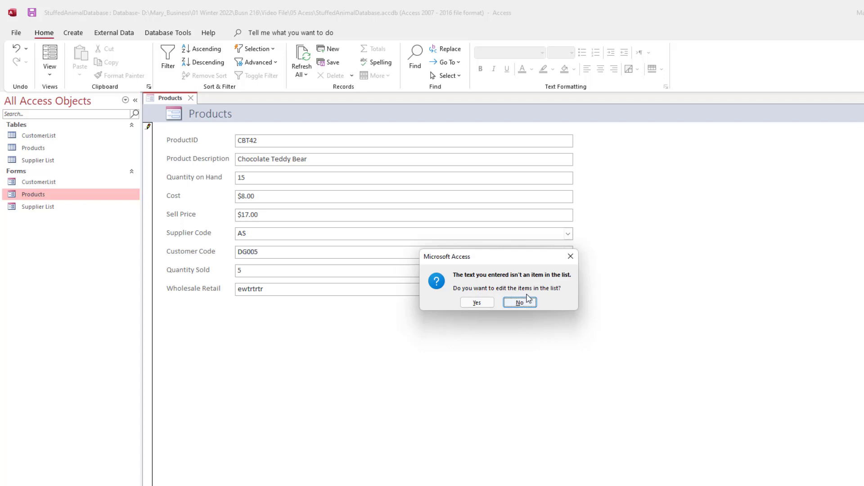
click(525, 306)
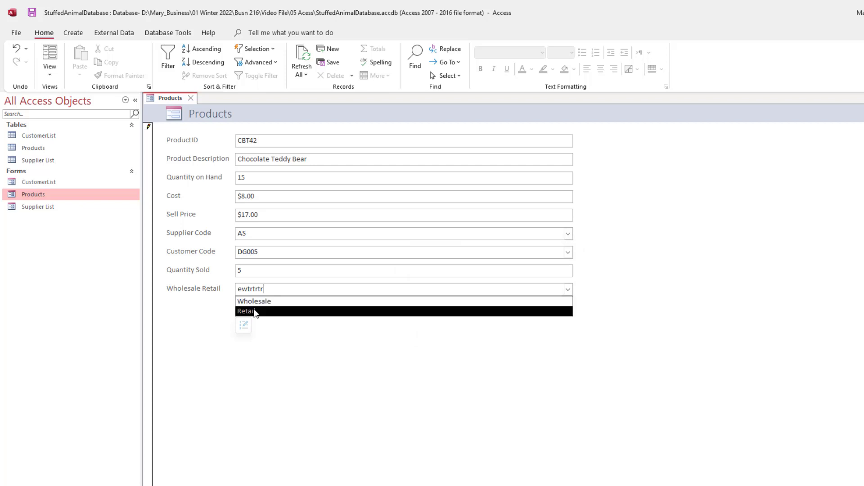
- Choose Retail as the Chocolate Teddy Bear's Wholesale Retail value and move on to a new record
click(255, 312)
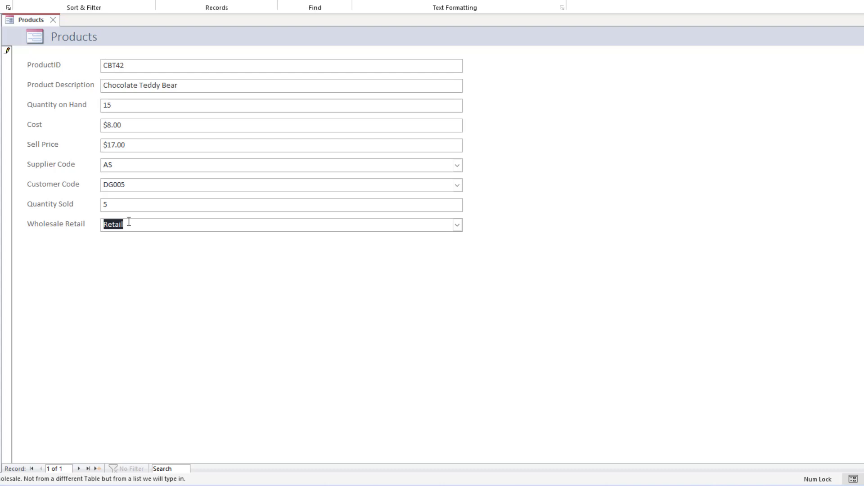
key(Tab)
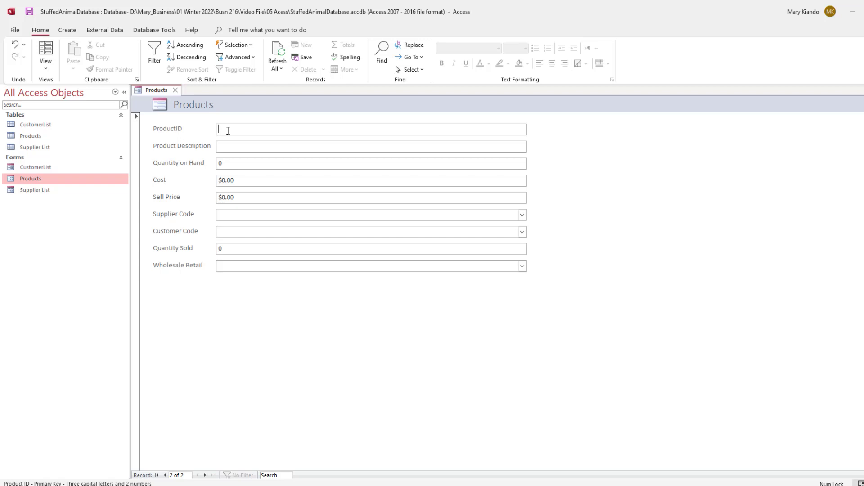
- Start the new product record with ProductID HPB22, description Hearts Puppy Bear and Quantity on Hand 23
text(HPB22)
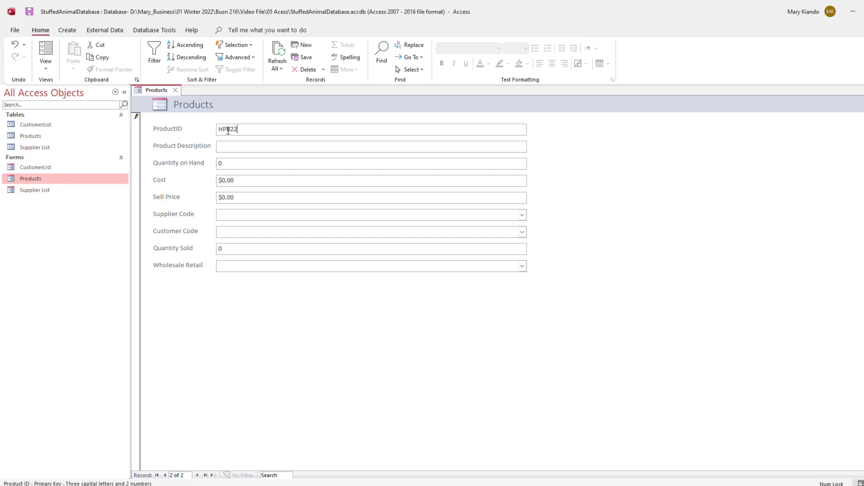
key(Tab)
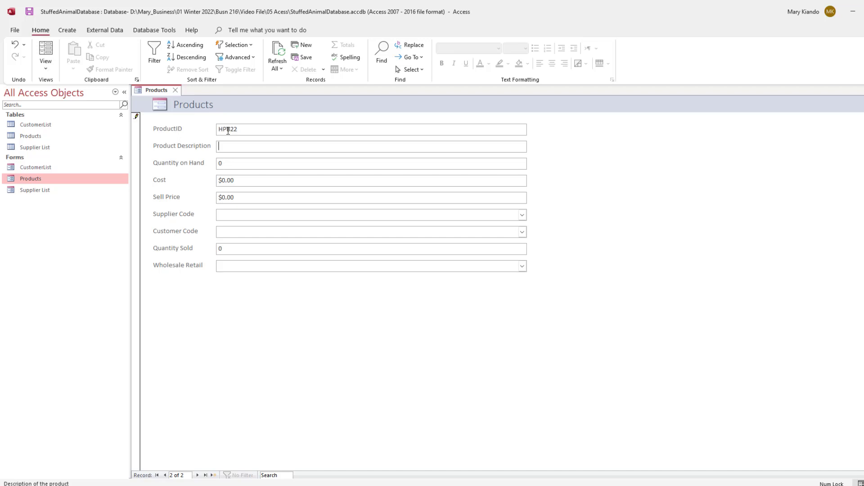
text(Hearts Puppy Bear)
key(Tab)
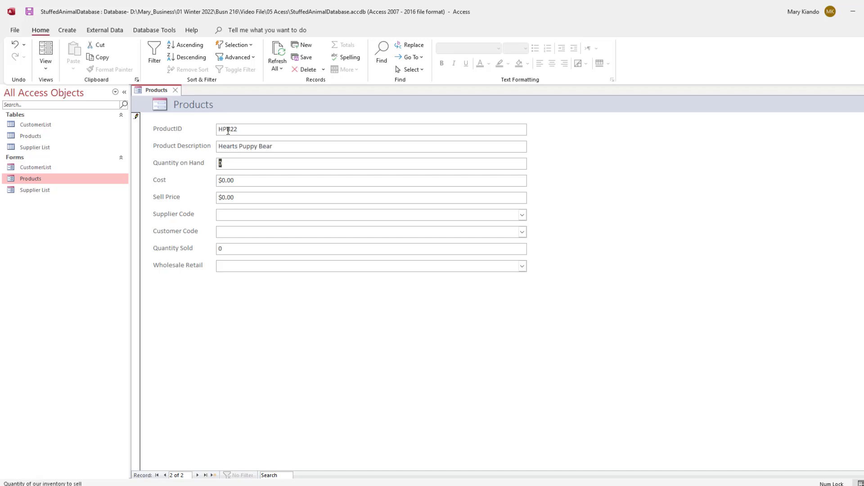
text(23)
key(Tab)
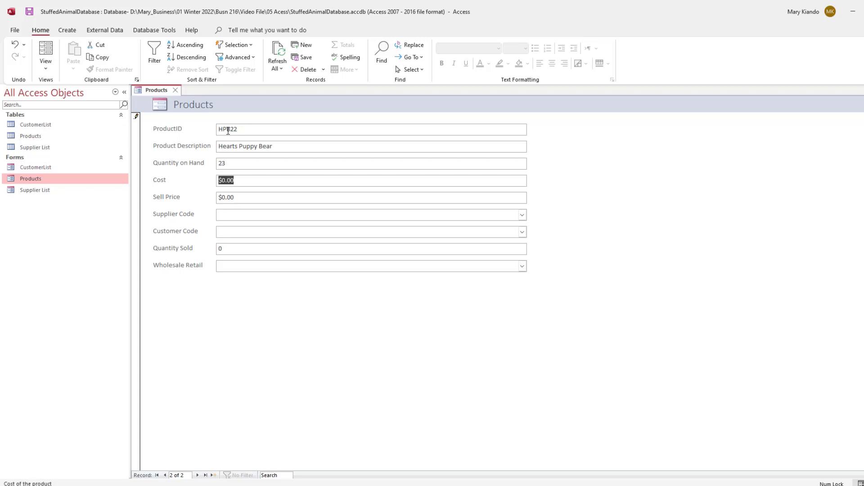
- Set the Hearts Puppy Bear's Cost to $11.00 and its Sell Price to $24.00
text(11)
key(Tab)
key(BackSpace)
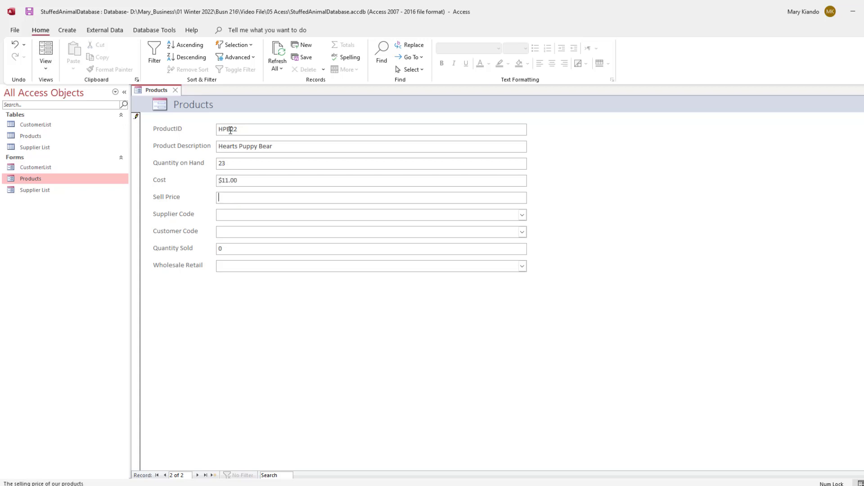
text(24)
key(Tab)
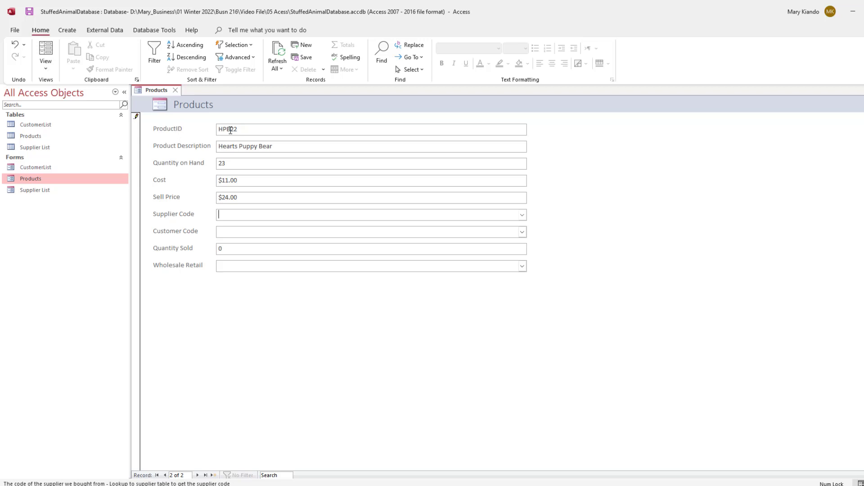
- Enter AS as the Hearts Puppy Bear's Supplier Code and fill in its Customer Code with the buyer's code
text(aS)
key(Tab)
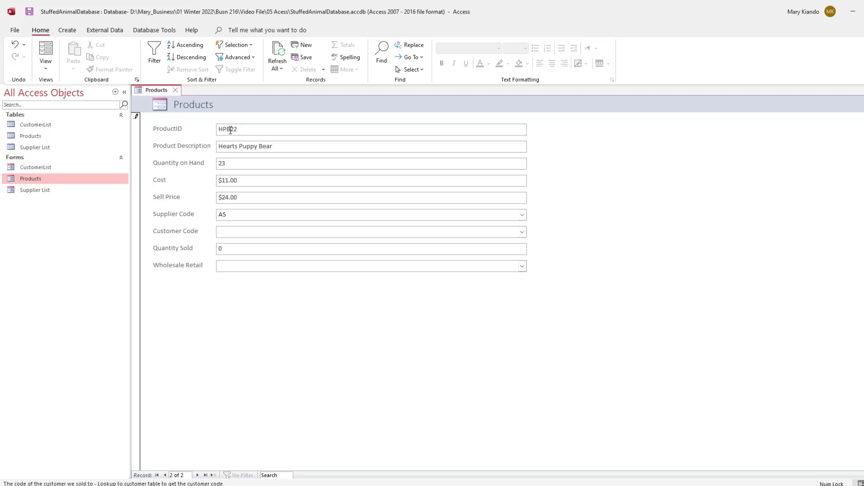
text(aA001)
key(Tab)
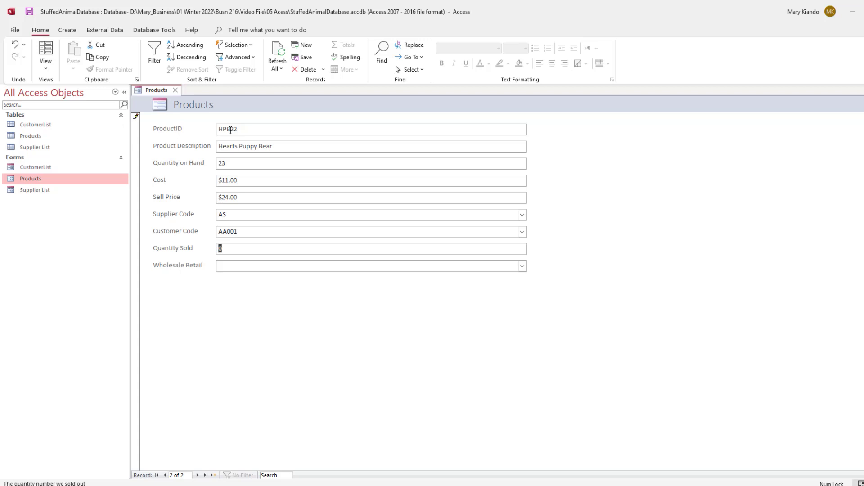
- Set the Hearts Puppy Bear's Quantity Sold to 13 and its Wholesale Retail value to Retail, completing the record
text(13)
key(Tab)
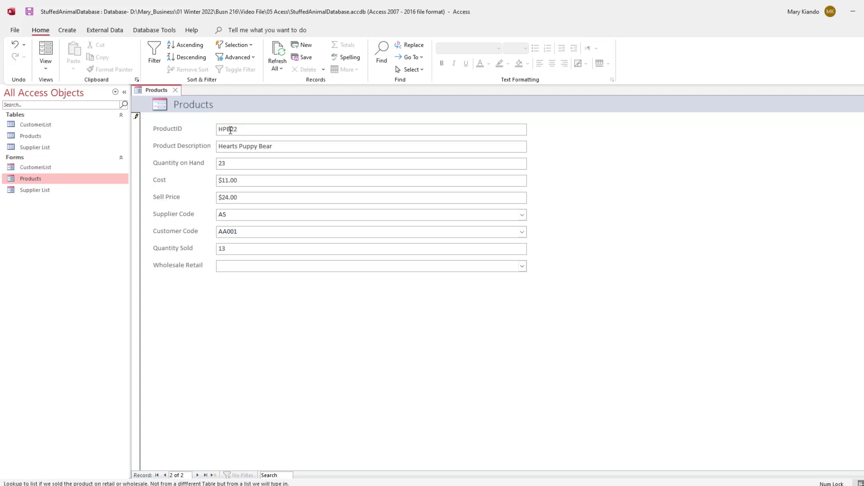
text(retail)
key(Tab)
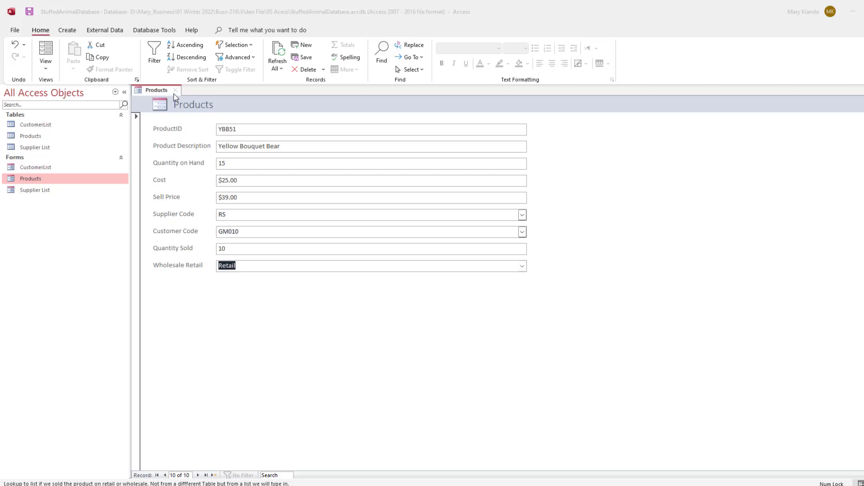
- Close the Products form and the database, and reopen StuffedAnimalDatabase from the 05 Acess folder
click(176, 90)
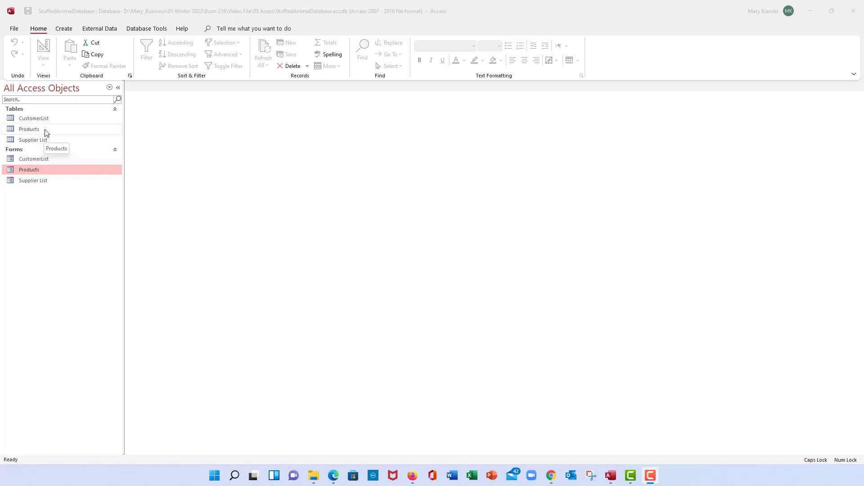
click(853, 11)
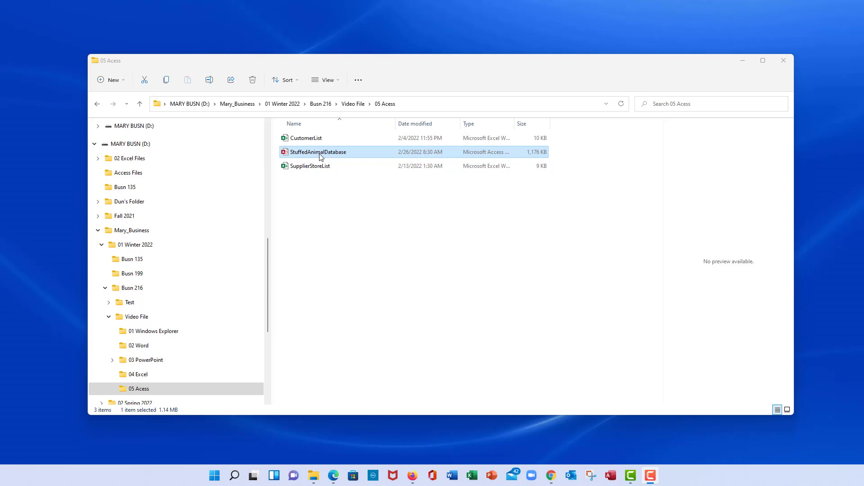
double_click(321, 153)
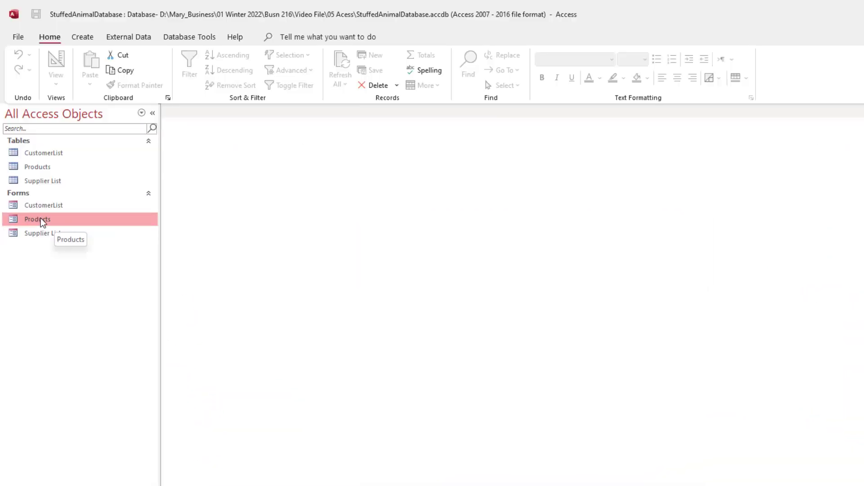
- Open the Products table to review the records entered through the form, and close it
double_click(45, 167)
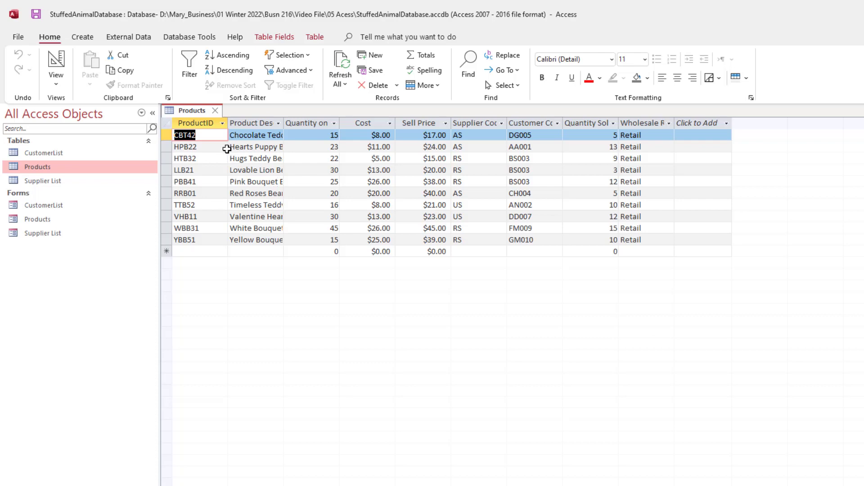
click(216, 111)
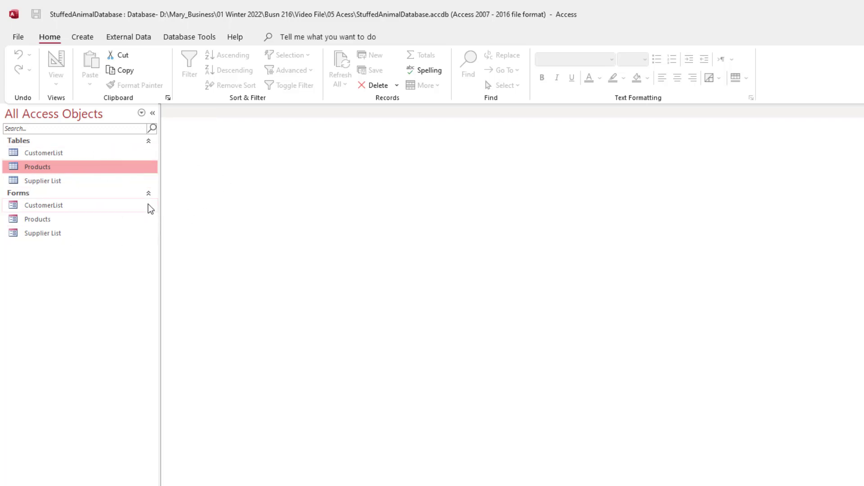
click(62, 154)
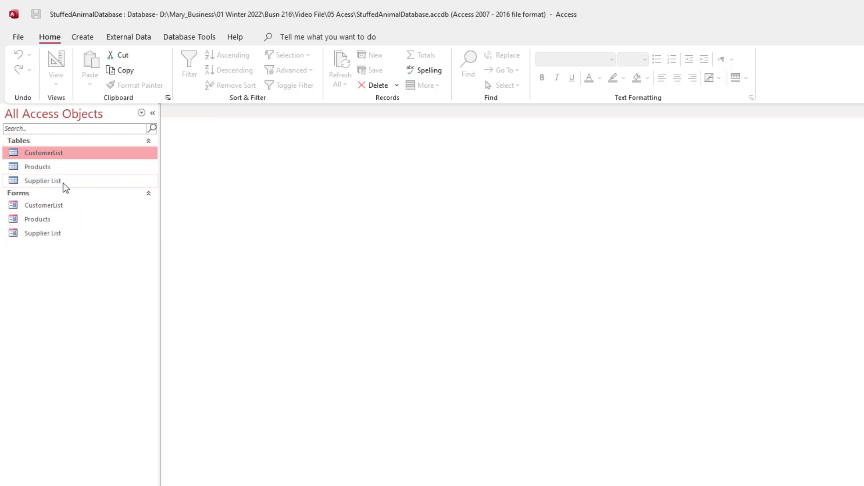
click(65, 182)
click(65, 154)
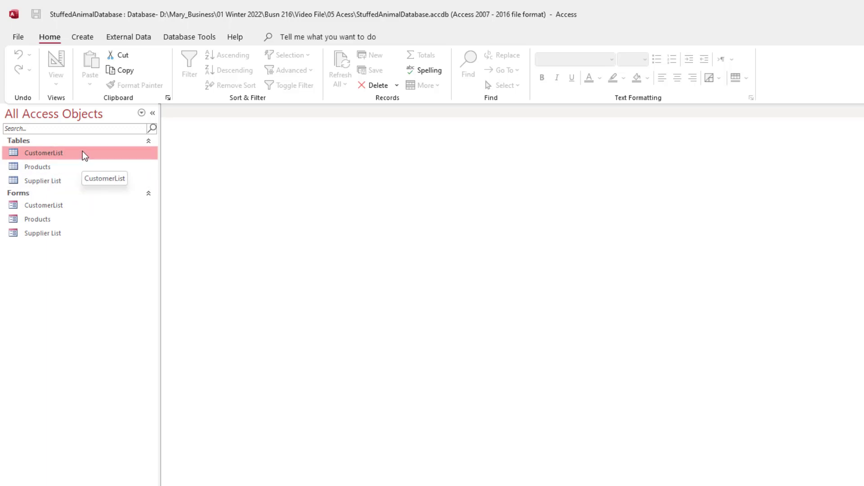
- Open the Products table in Design View
click(53, 168)
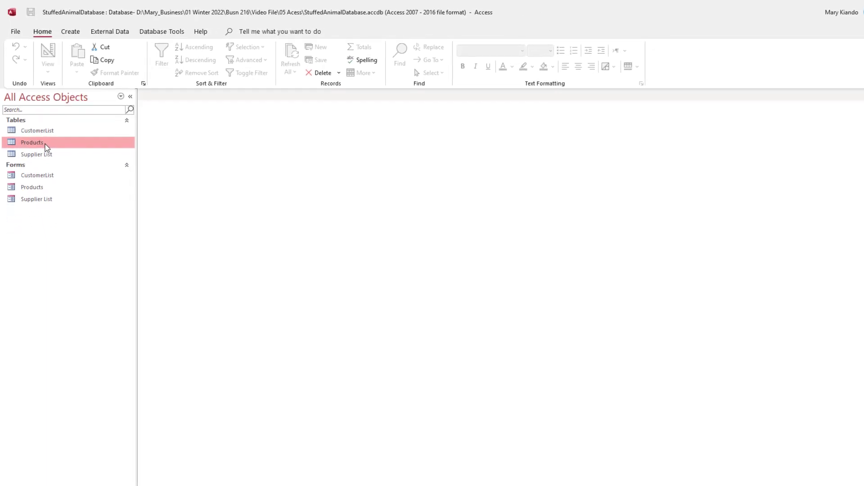
right_click(47, 143)
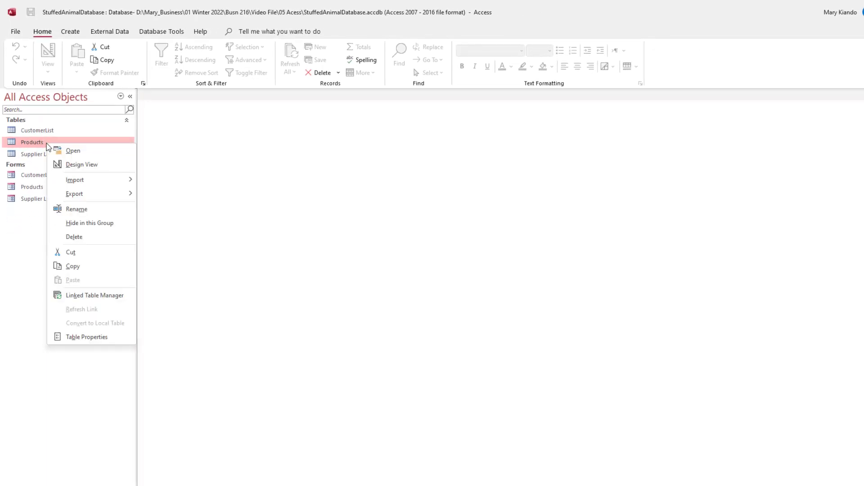
click(75, 169)
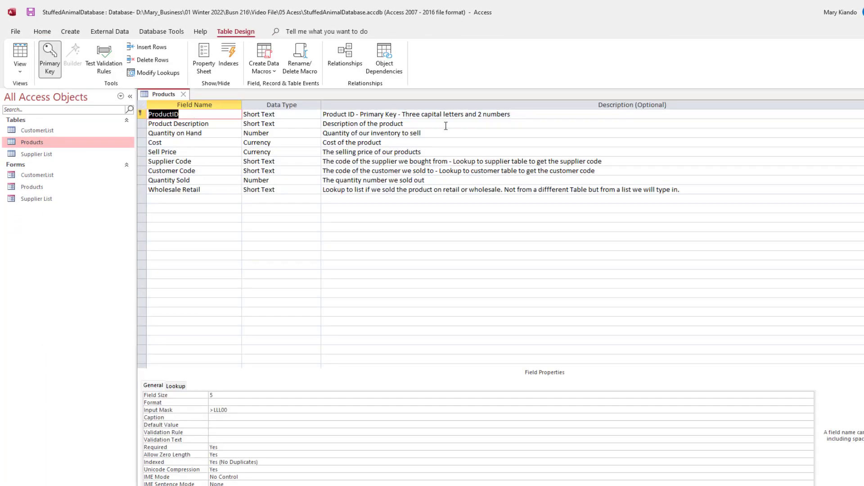